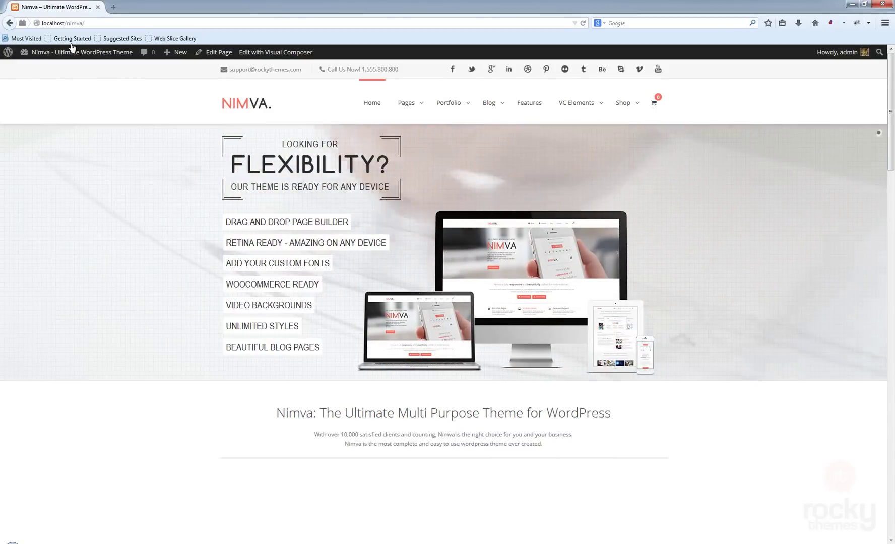
# Open the WordPress admin at localhost/nimva/wp-admin and start a new blog post
pyautogui.click(119, 23)
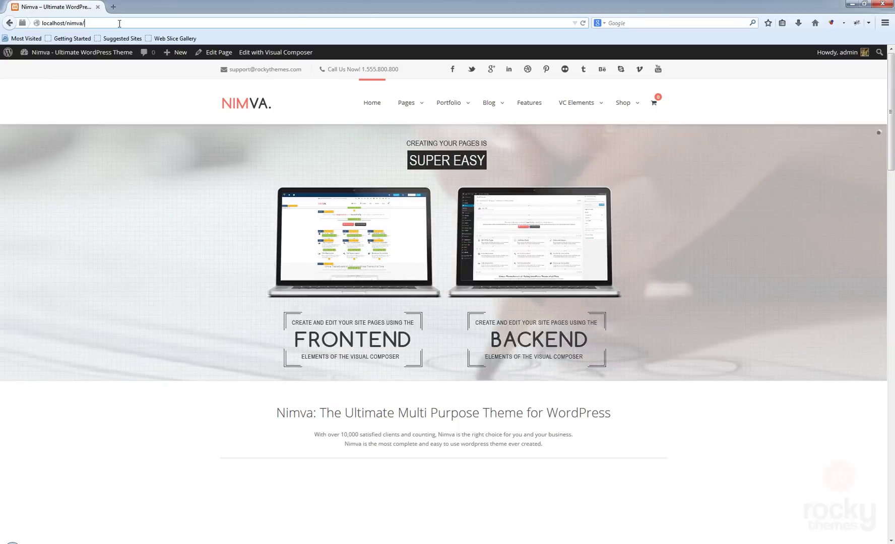
pyautogui.write('wp-admin')
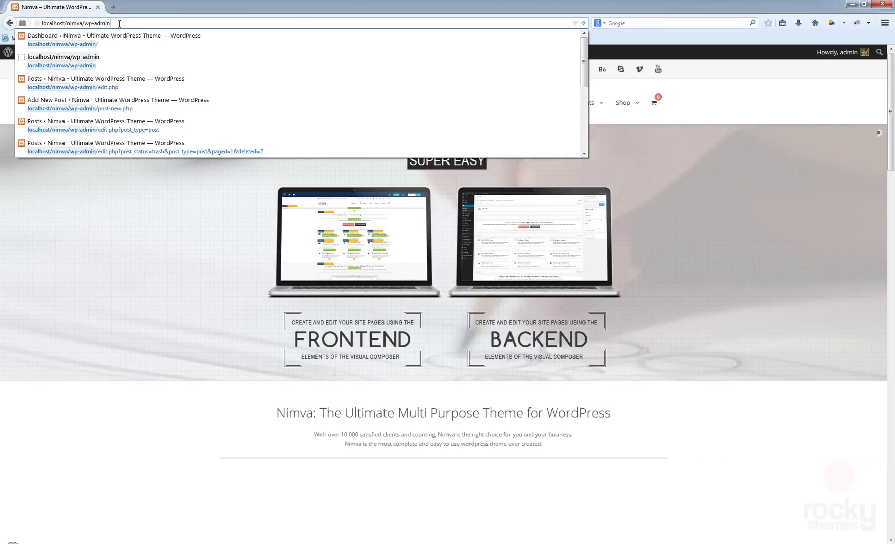
pyautogui.press('Return')
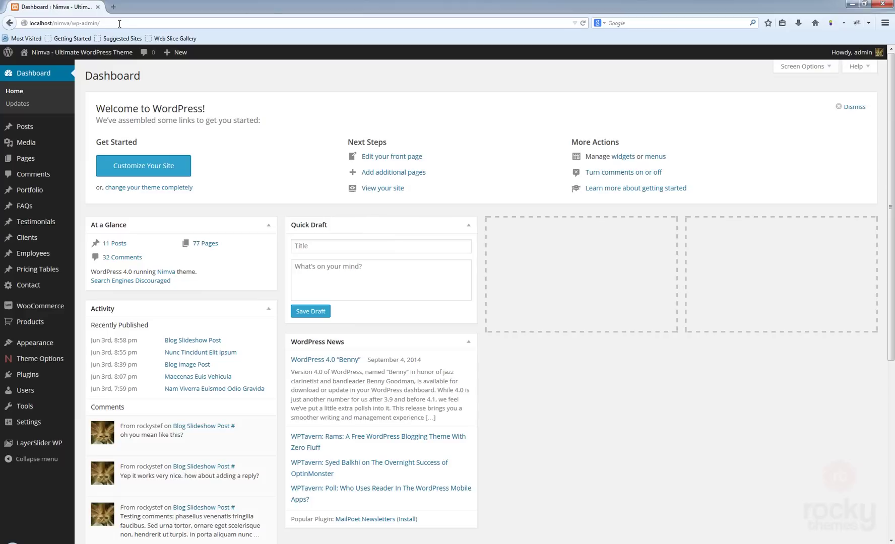
pyautogui.moveTo(50, 127)
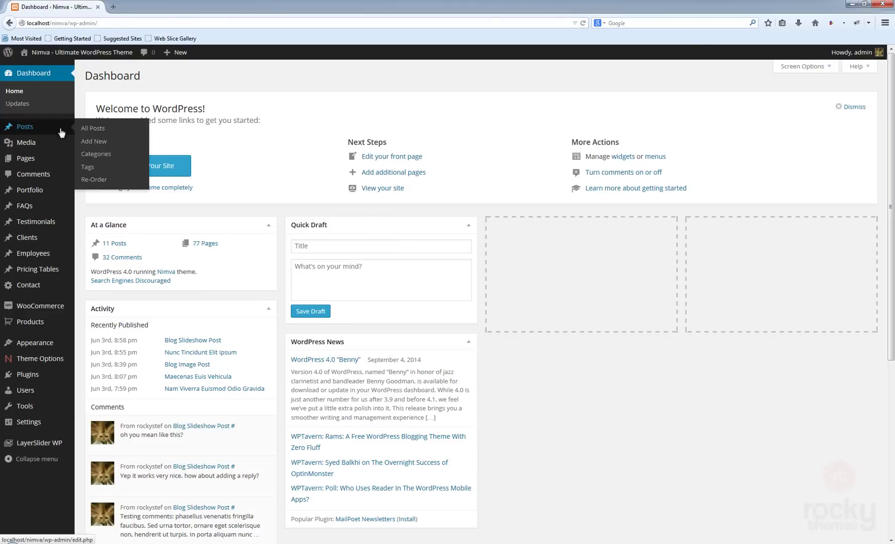
pyautogui.click(96, 142)
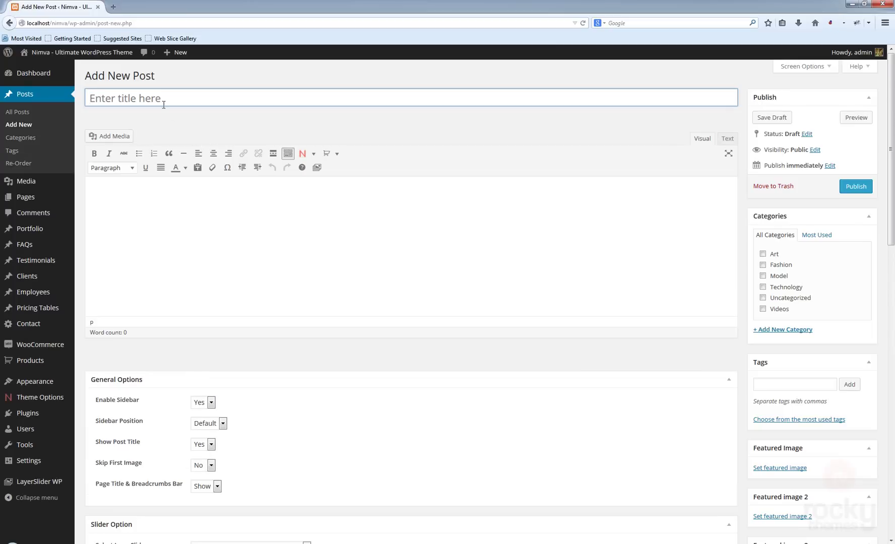
# Title the post "Nimva Post" and paste the copied Lorem Ipsum demo content into its body
pyautogui.click(168, 97)
pyautogui.write('Nimva Post')
pyautogui.click(196, 227)
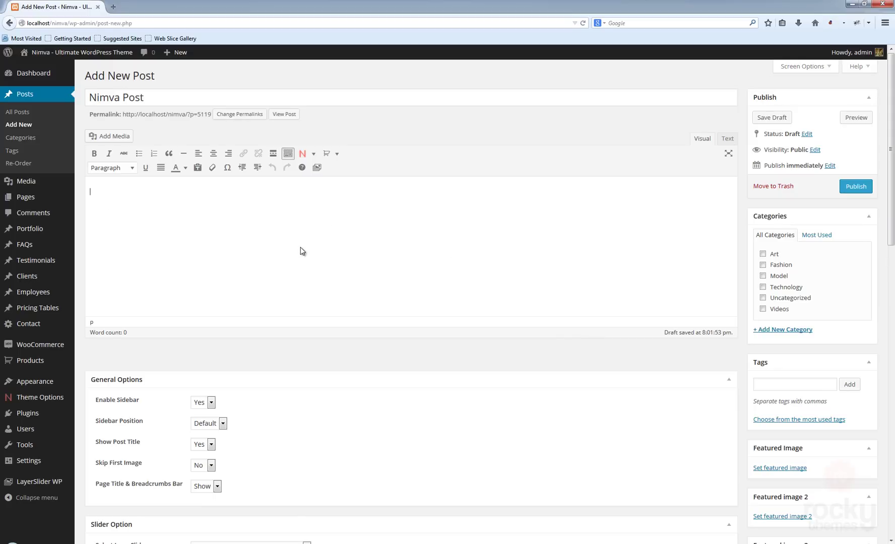
pyautogui.hotkey('ctrl', 'v')
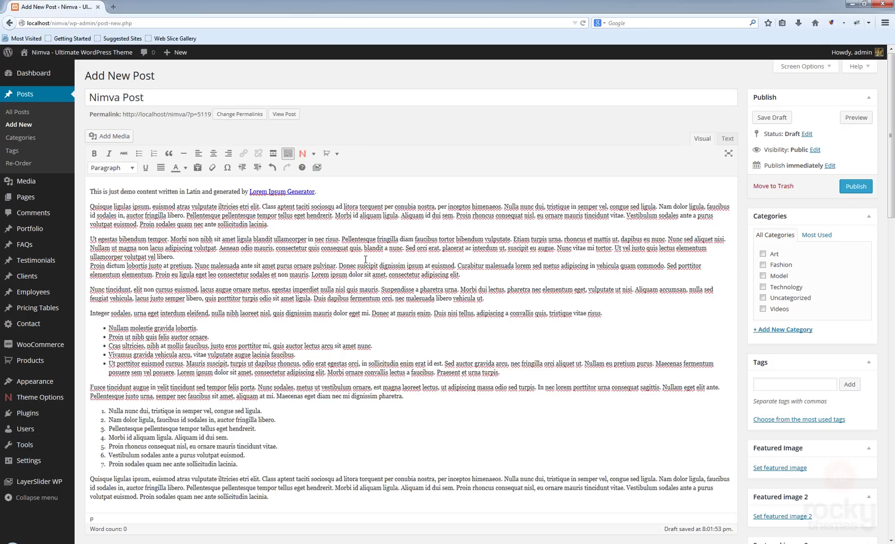
pyautogui.scroll(-5, 372, 272)
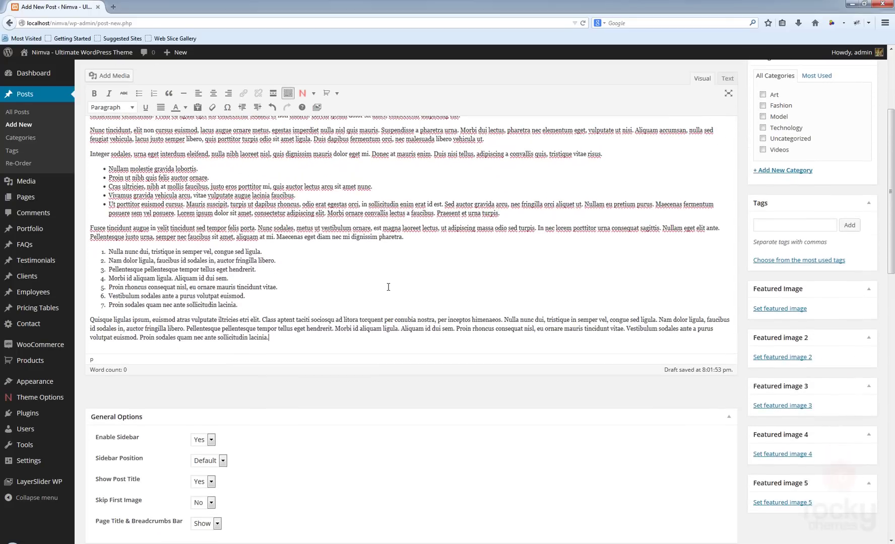
pyautogui.scroll(5, 388, 290)
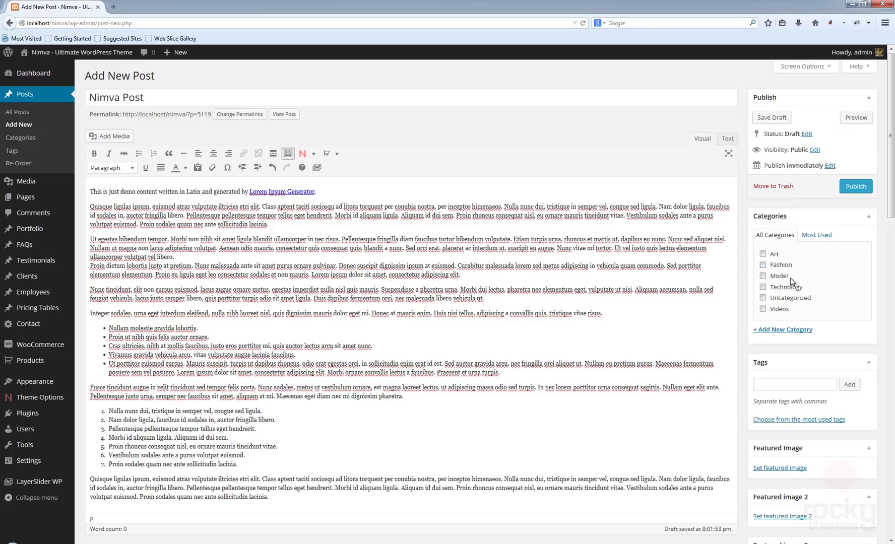
# Assign the post to the Art and Model categories and add the tags tag 1, tag 2 and tag3
pyautogui.click(762, 254)
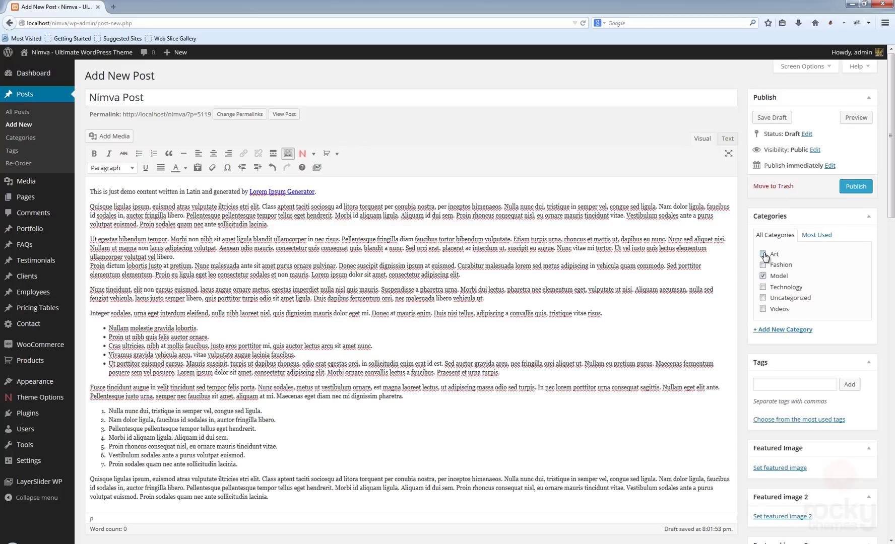
pyautogui.click(801, 383)
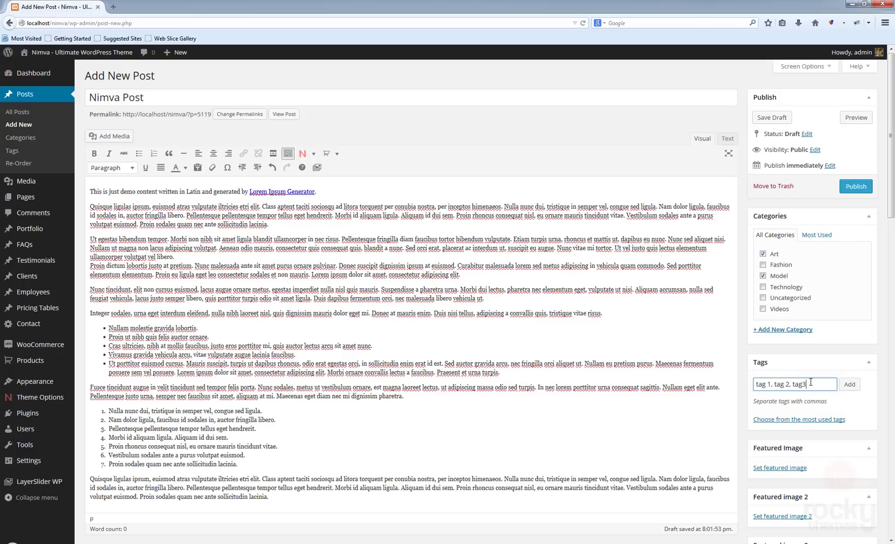
pyautogui.click(849, 384)
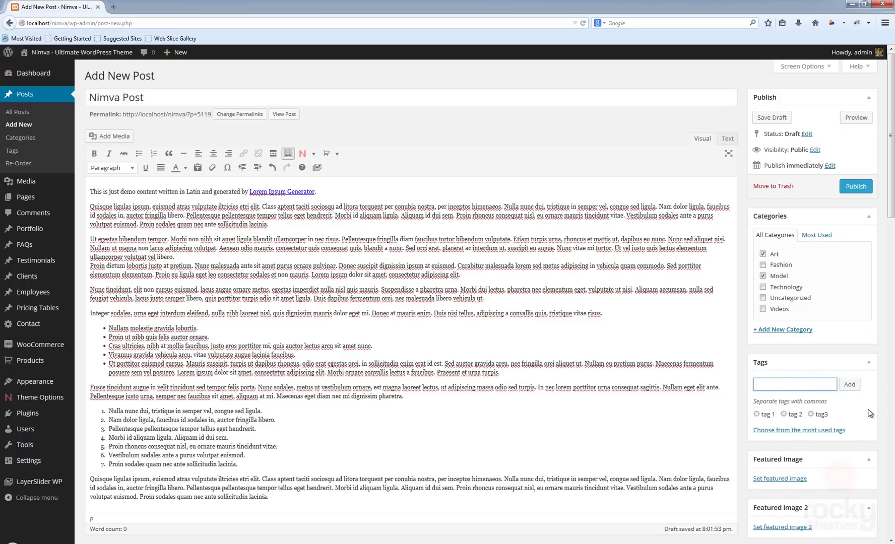
# Set straws.jpg from the media library as the post's featured image
pyautogui.scroll(-1, 870, 413)
pyautogui.scroll(-2, 870, 413)
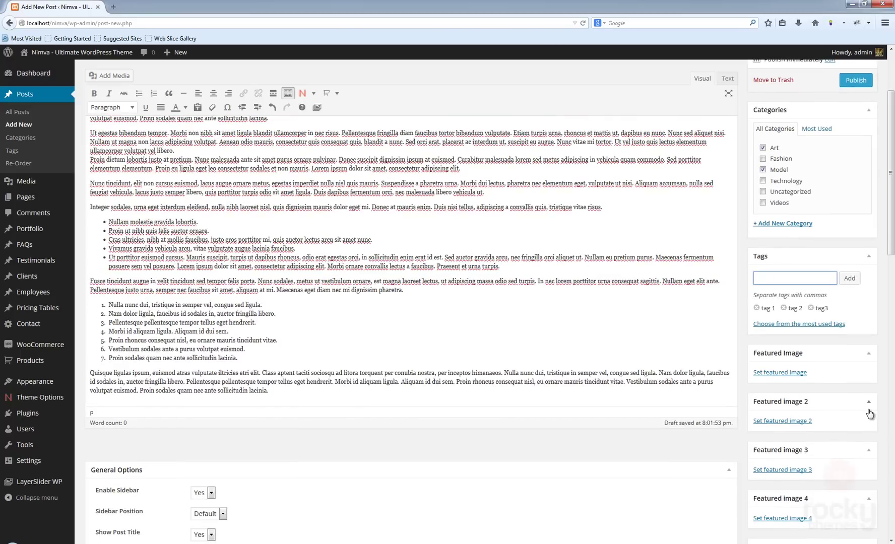
pyautogui.scroll(-2, 889, 265)
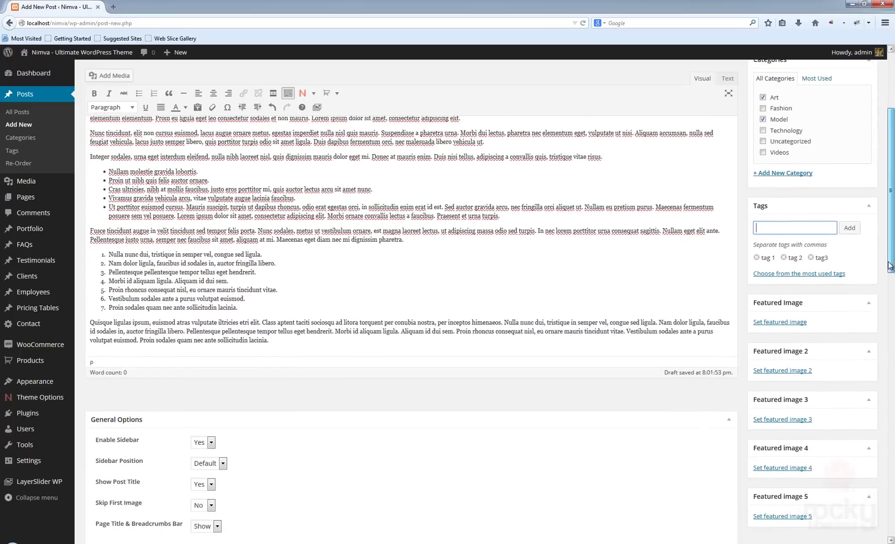
pyautogui.moveTo(890, 265)
pyautogui.mouseDown()
pyautogui.moveTo(881, 302)
pyautogui.moveTo(886, 280)
pyautogui.mouseUp()
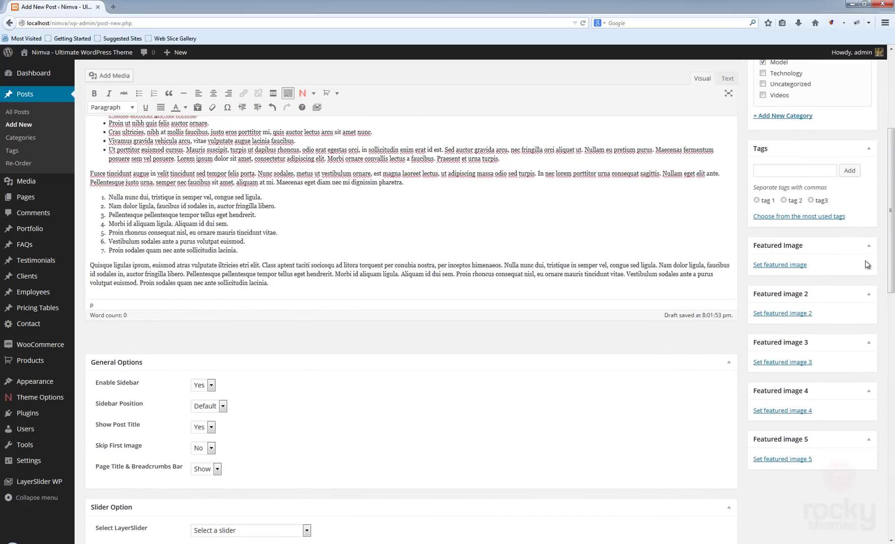
pyautogui.click(775, 269)
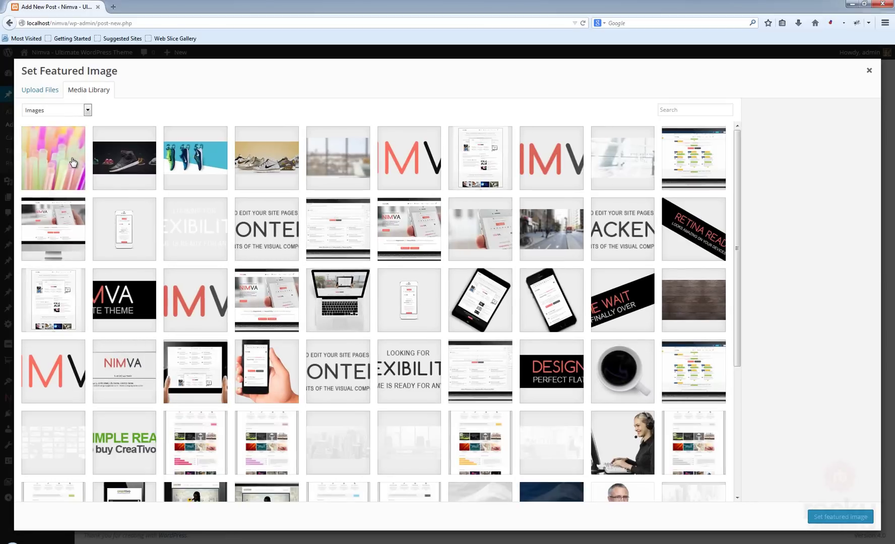
pyautogui.click(73, 161)
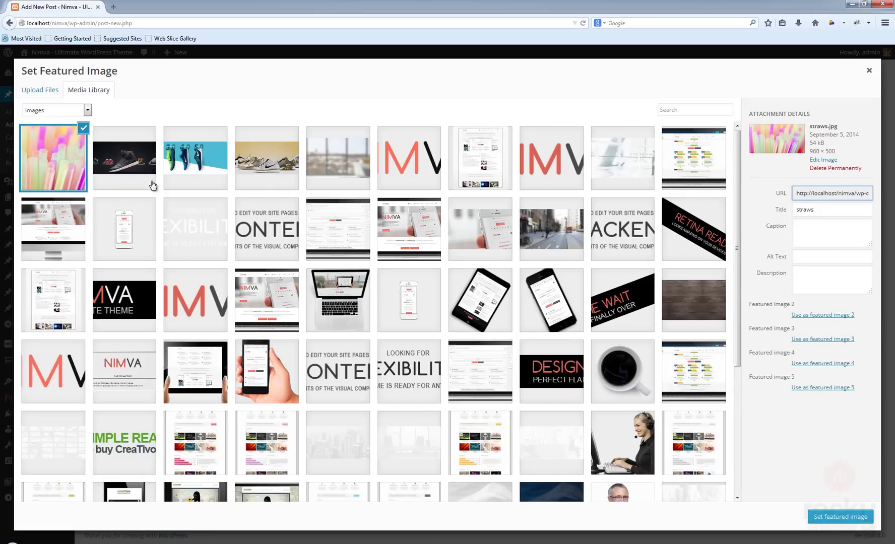
pyautogui.moveTo(738, 245); pyautogui.dragTo(736, 220)
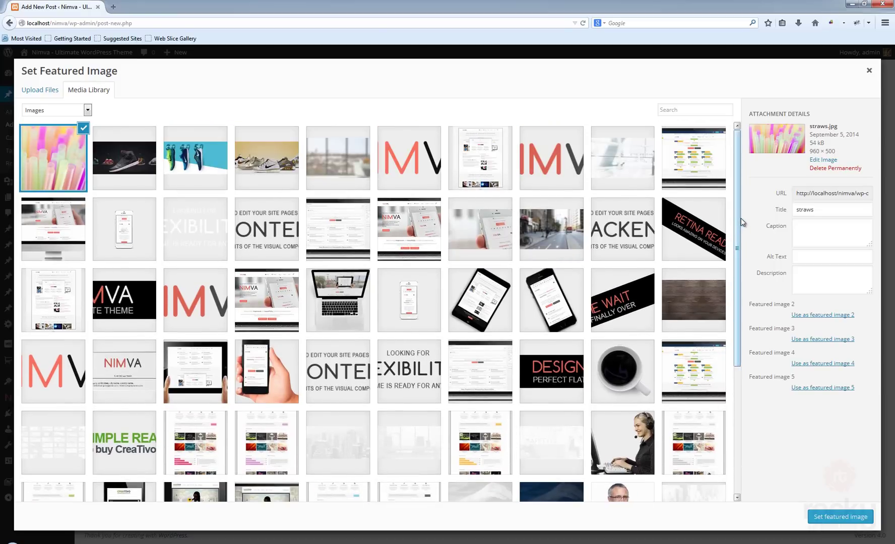
pyautogui.click(832, 520)
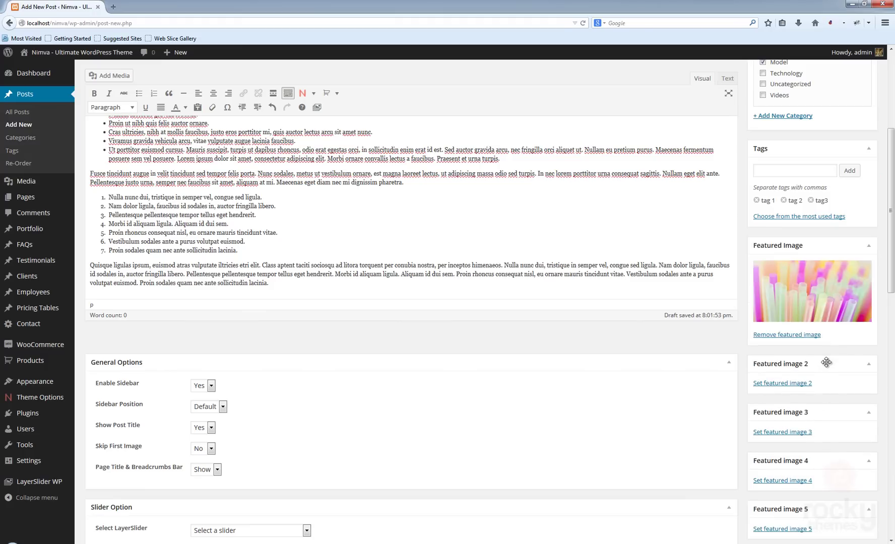
# Publish the post and dismiss the Apache HTTP Server error dialog
pyautogui.scroll(7, 733, 385)
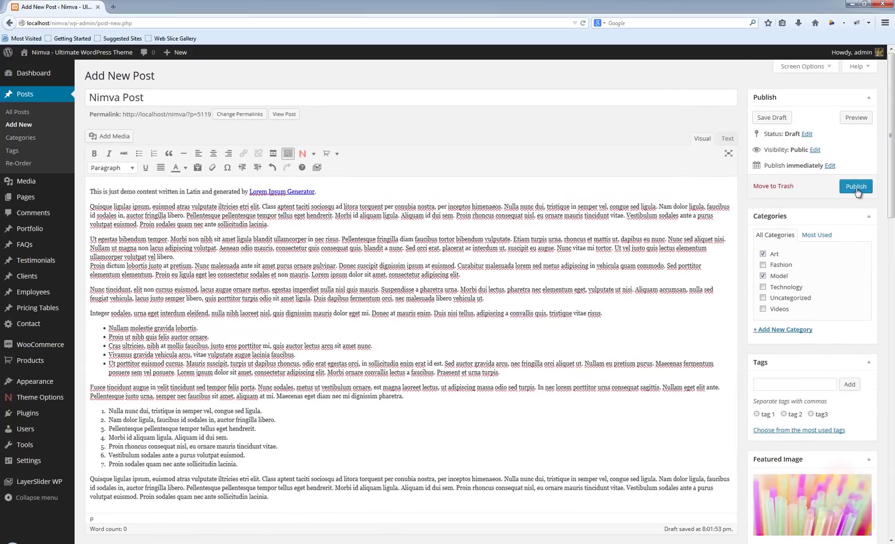
pyautogui.click(855, 186)
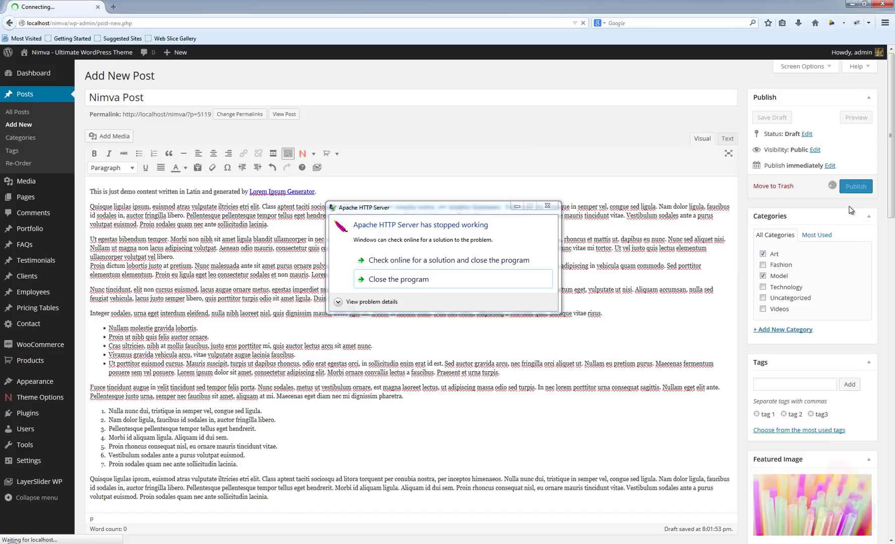
pyautogui.click(547, 206)
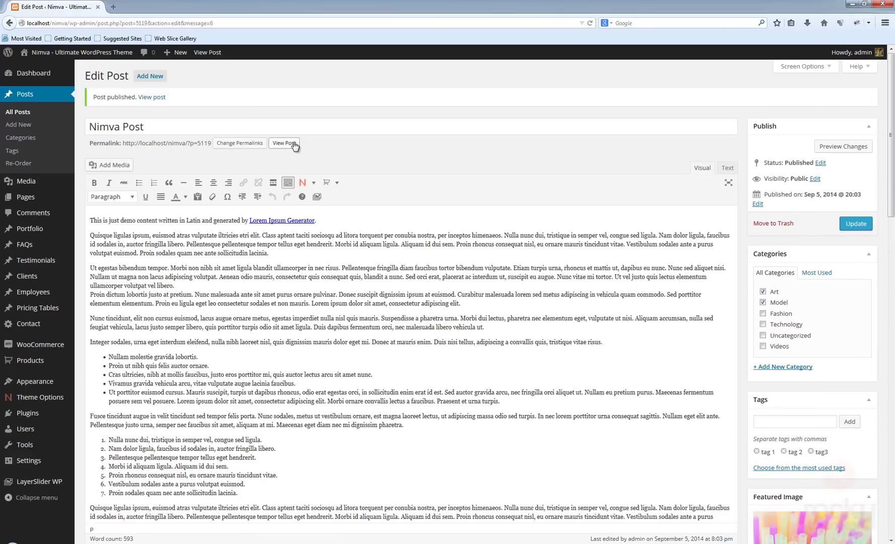
# Open the published post in a new browser tab and look over the whole page
pyautogui.rightClick(293, 145)
pyautogui.click(332, 149)
pyautogui.click(138, 8)
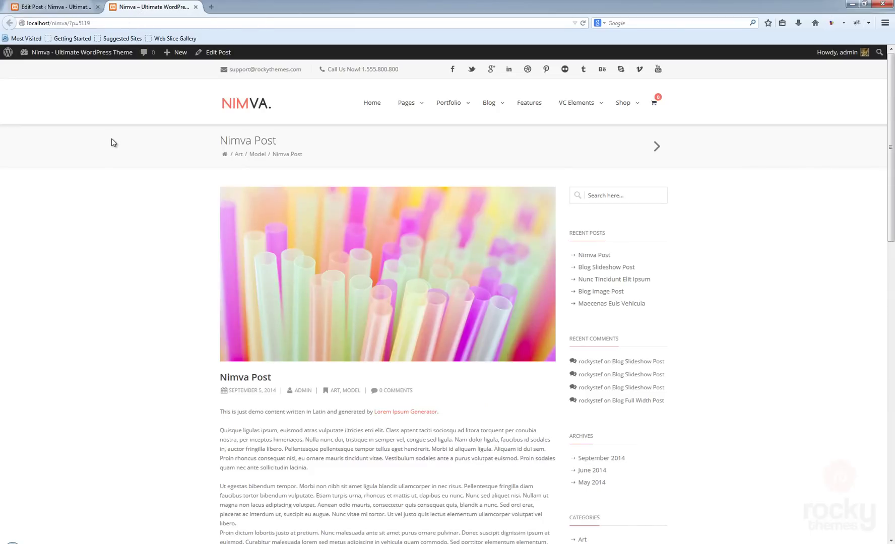
pyautogui.scroll(-5, 139, 211)
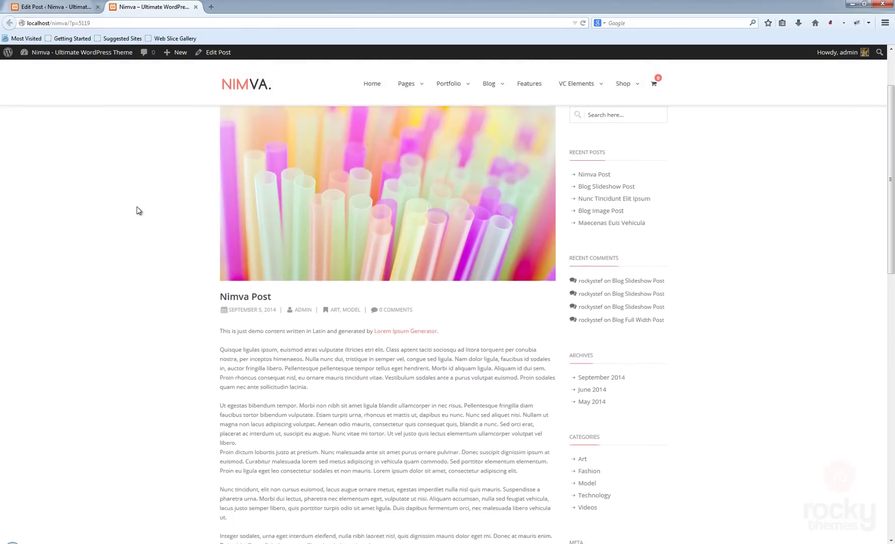
pyautogui.scroll(-5, 137, 210)
pyautogui.scroll(15, 144, 207)
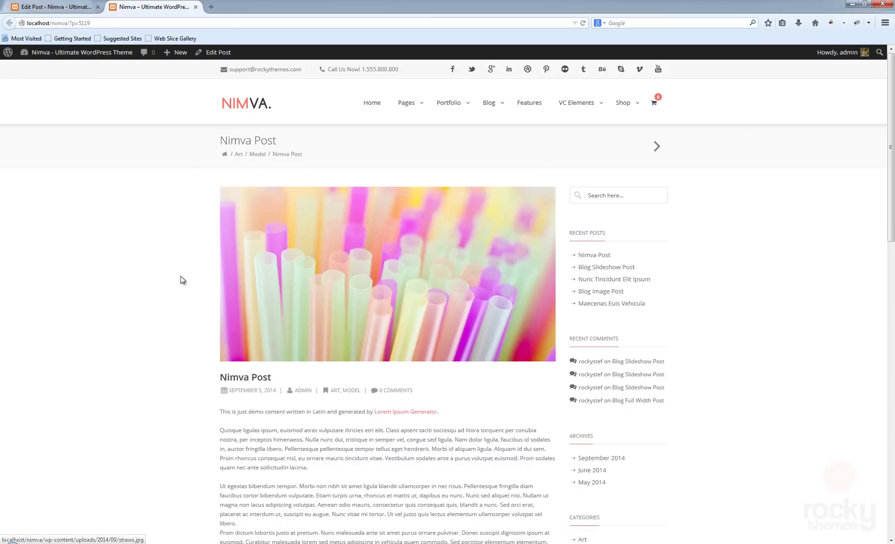
# View the post's featured image enlarged in the lightbox and close it again
pyautogui.click(410, 278)
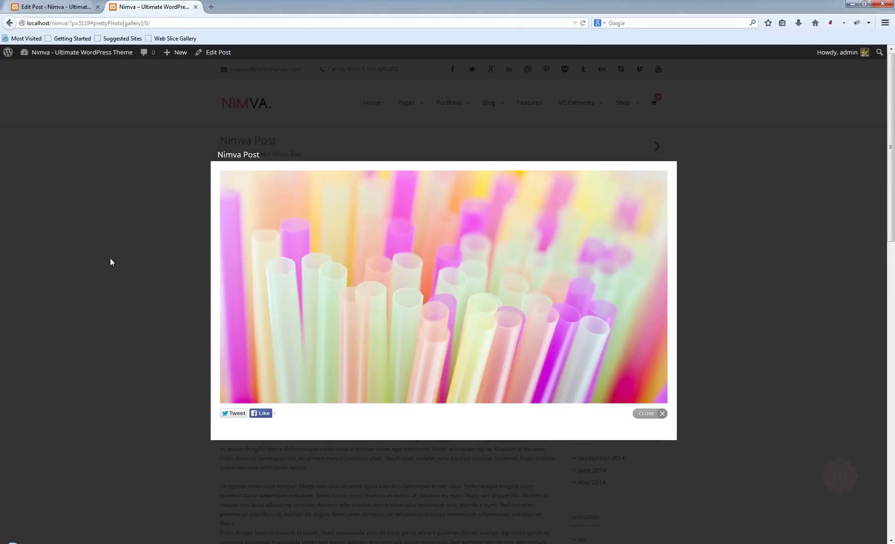
pyautogui.click(126, 295)
pyautogui.scroll(-2, 167, 319)
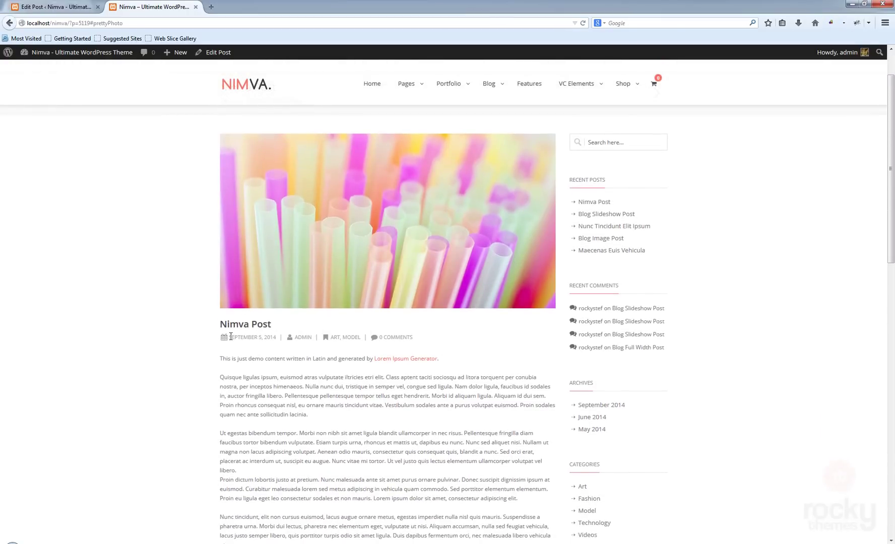
# Examine the post's date, author, categories, body text, share icons, related posts and reply form
pyautogui.moveTo(230, 336); pyautogui.dragTo(258, 336)
pyautogui.click(272, 340)
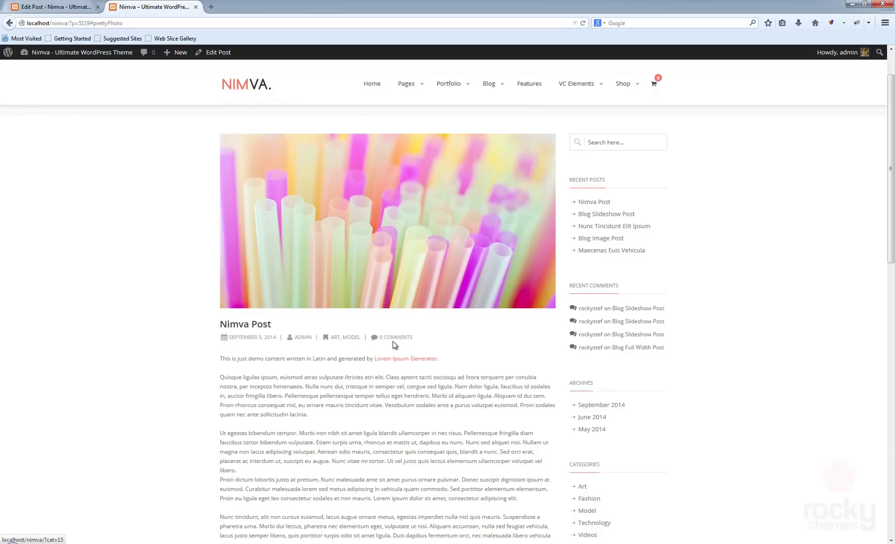
pyautogui.scroll(-3, 441, 339)
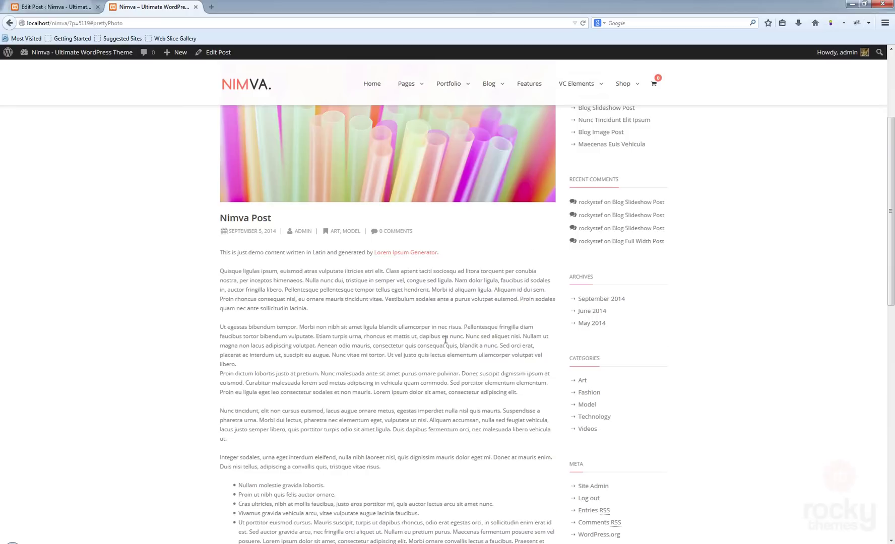
pyautogui.scroll(-10, 445, 339)
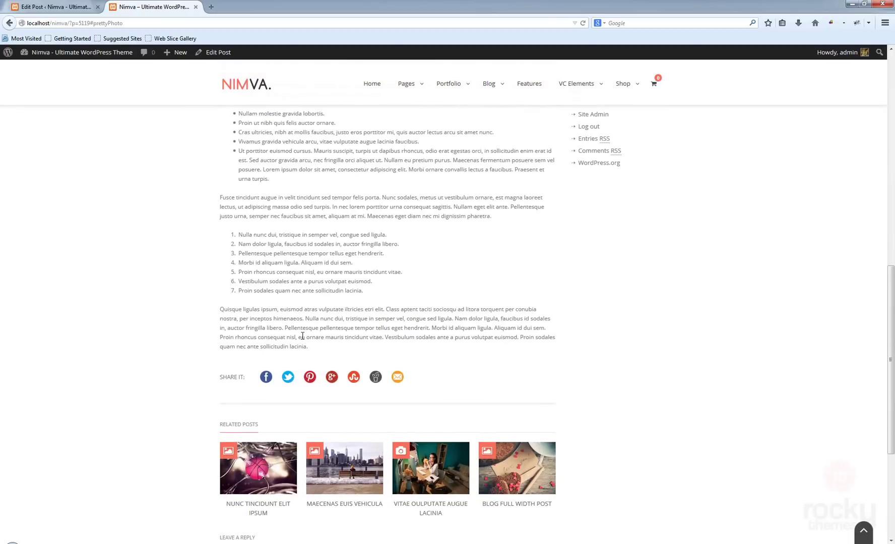
pyautogui.scroll(-3, 534, 310)
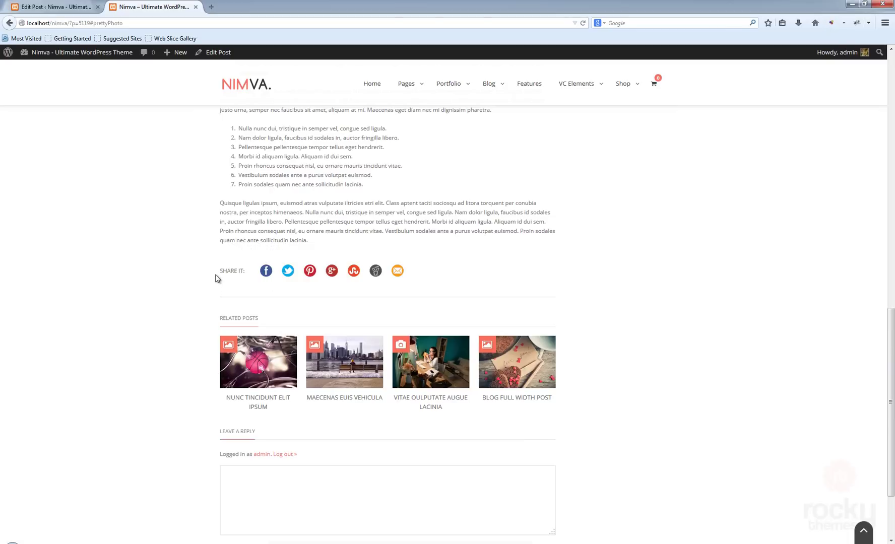
pyautogui.scroll(15, 577, 286)
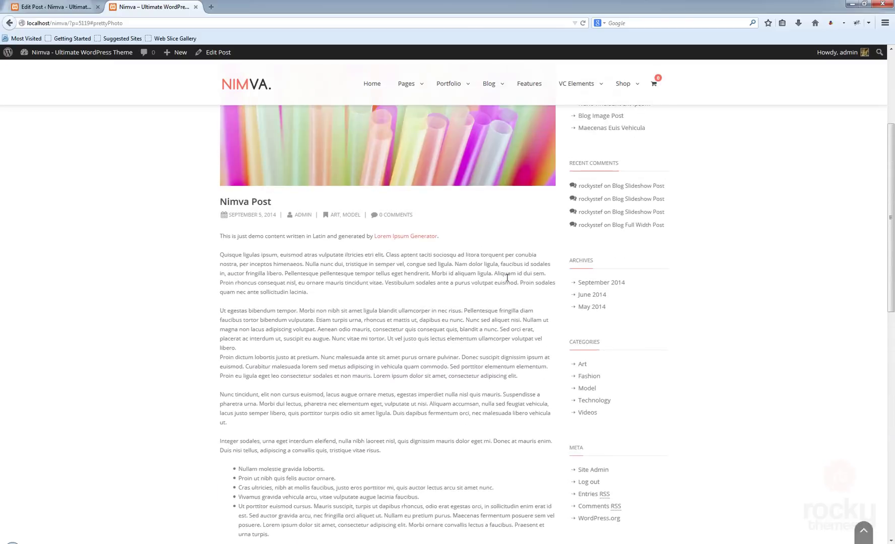
pyautogui.scroll(2, 506, 277)
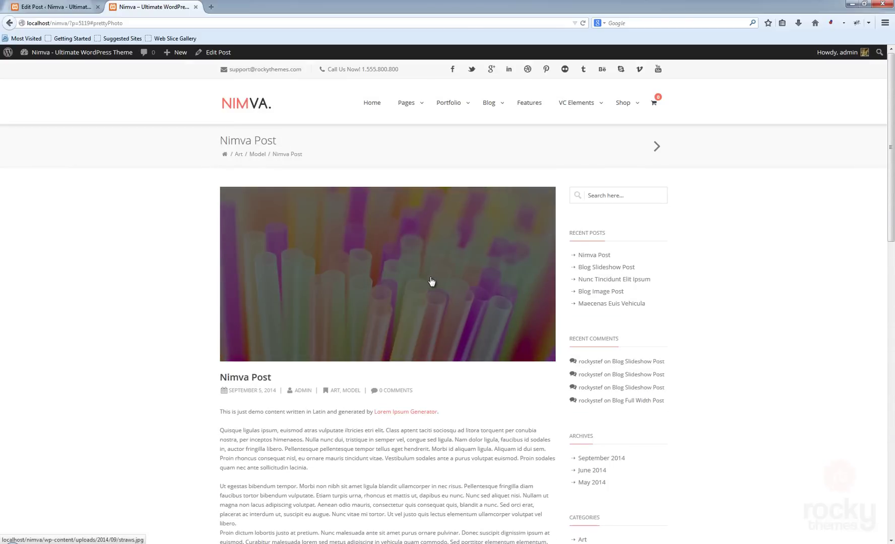
# Return to editing Nimva Post, set Enable Sidebar to No in its General Options, and update the post
pyautogui.click(53, 8)
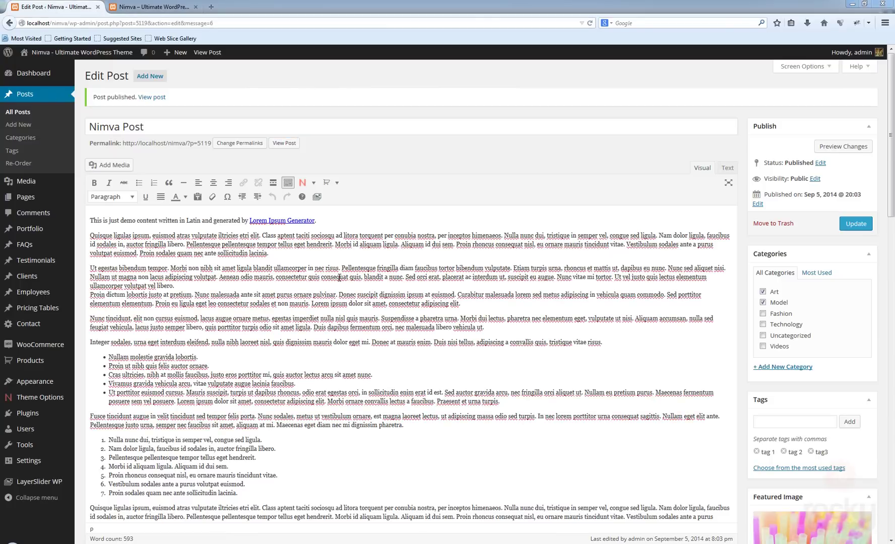
pyautogui.scroll(-5, 351, 309)
pyautogui.scroll(3, 350, 311)
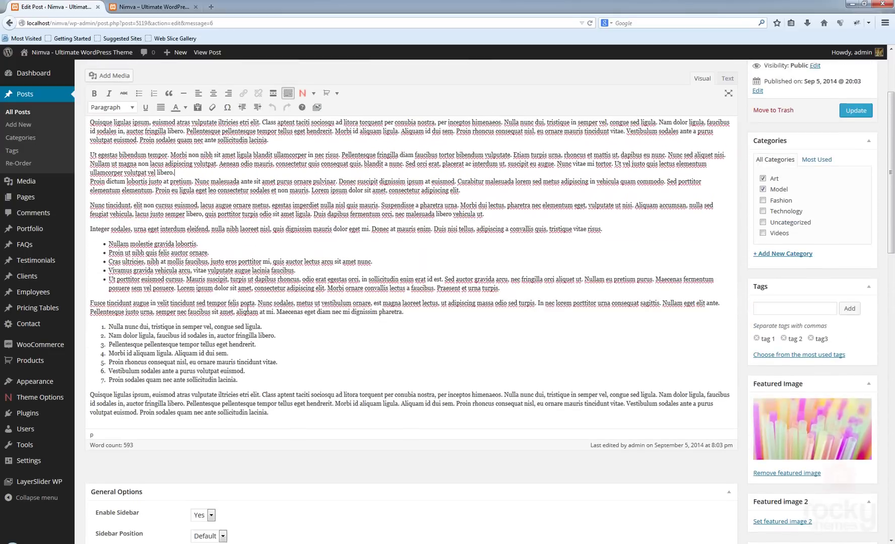
pyautogui.scroll(1, 246, 308)
pyautogui.scroll(-3, 464, 468)
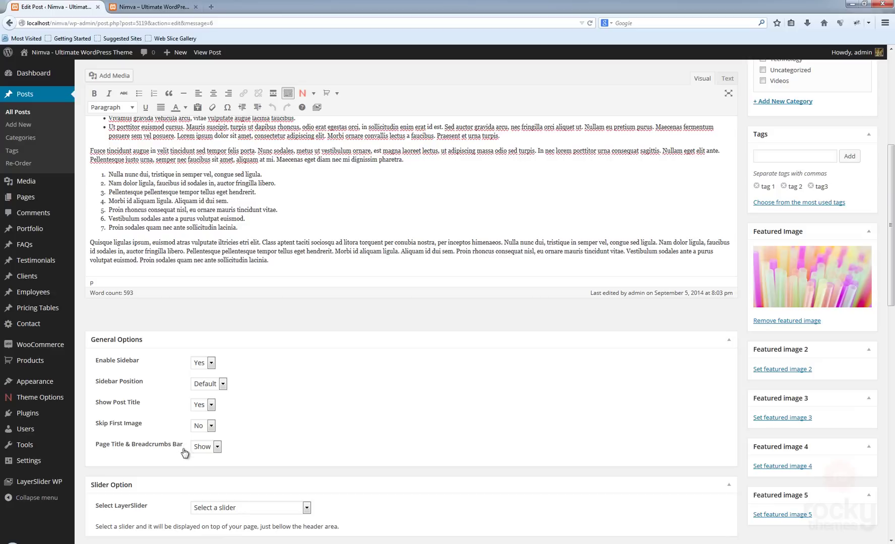
pyautogui.scroll(2, 275, 377)
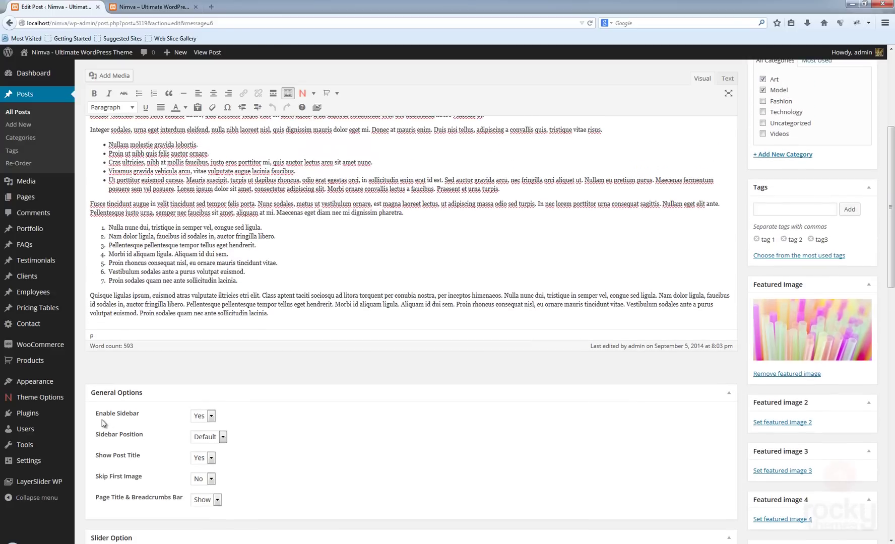
pyautogui.click(204, 417)
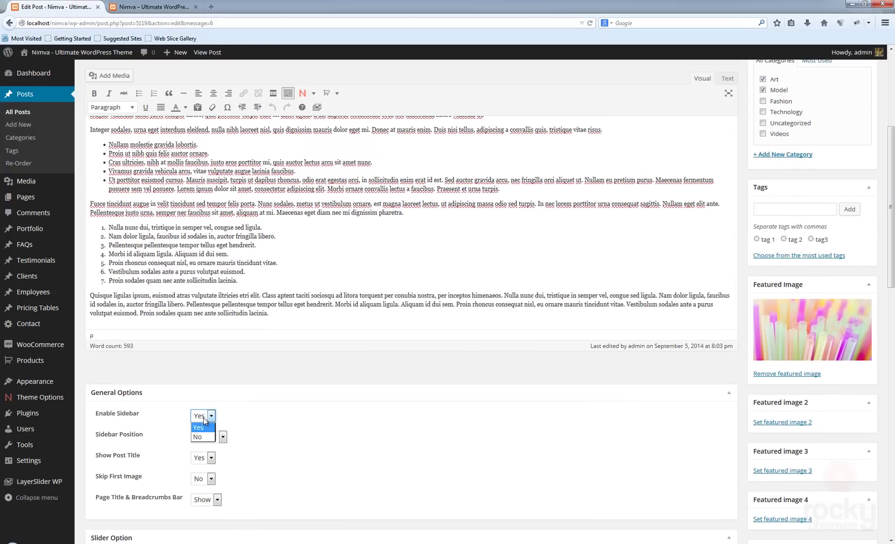
pyautogui.click(201, 433)
pyautogui.scroll(4, 369, 385)
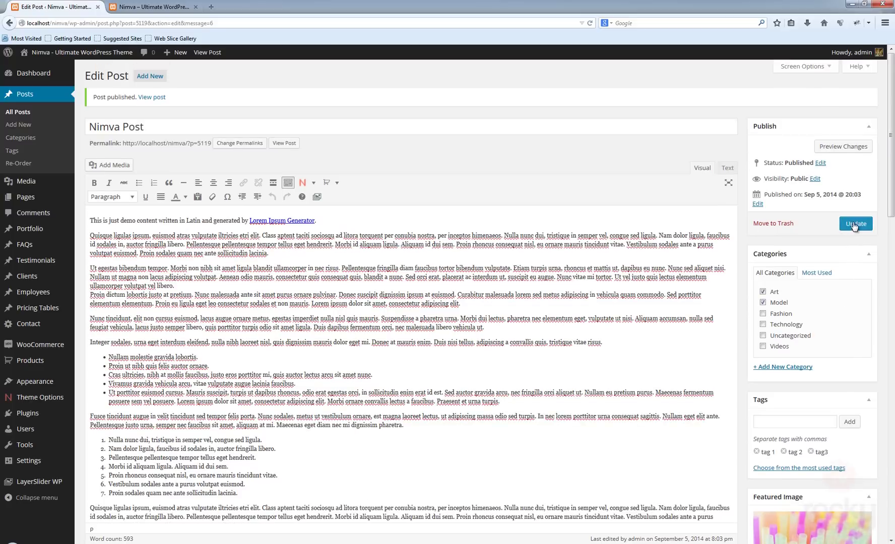
pyautogui.click(852, 225)
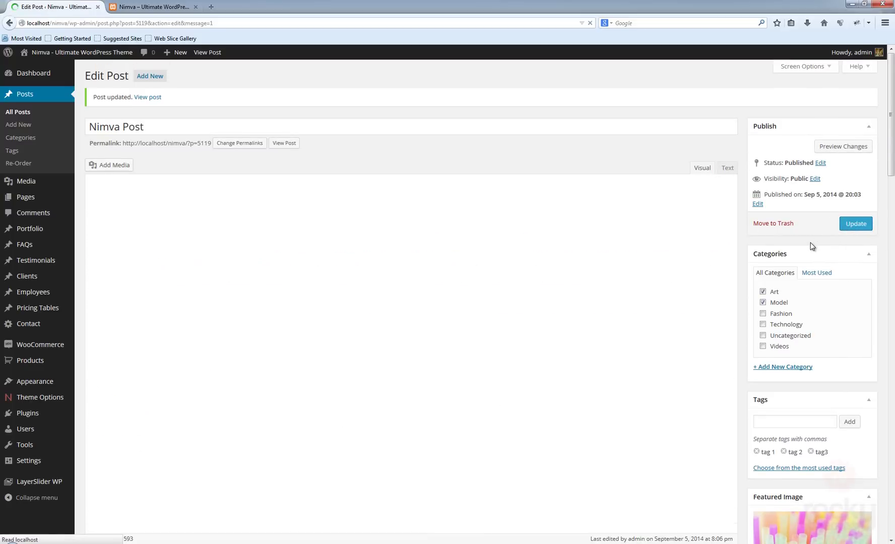
# Reload the published post and look over its layout with the sidebar disabled, down to the related posts
pyautogui.click(154, 9)
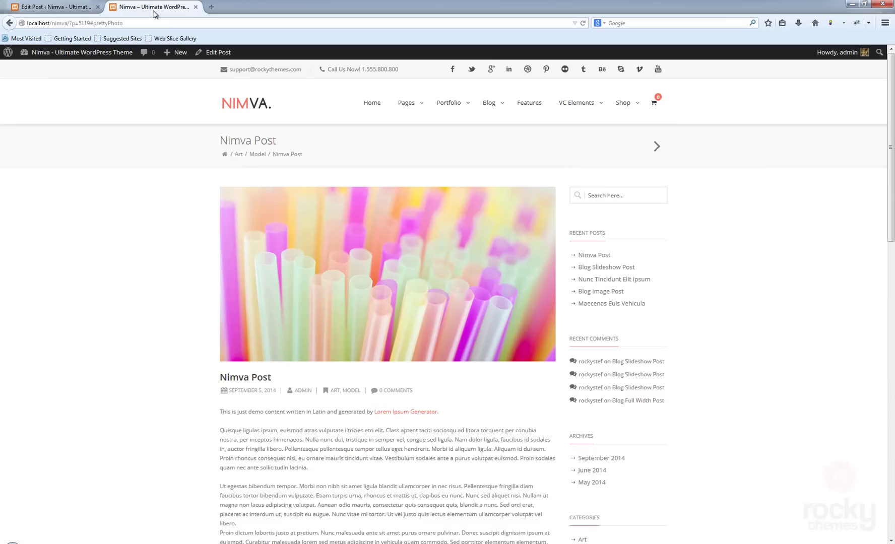
pyautogui.press('F5')
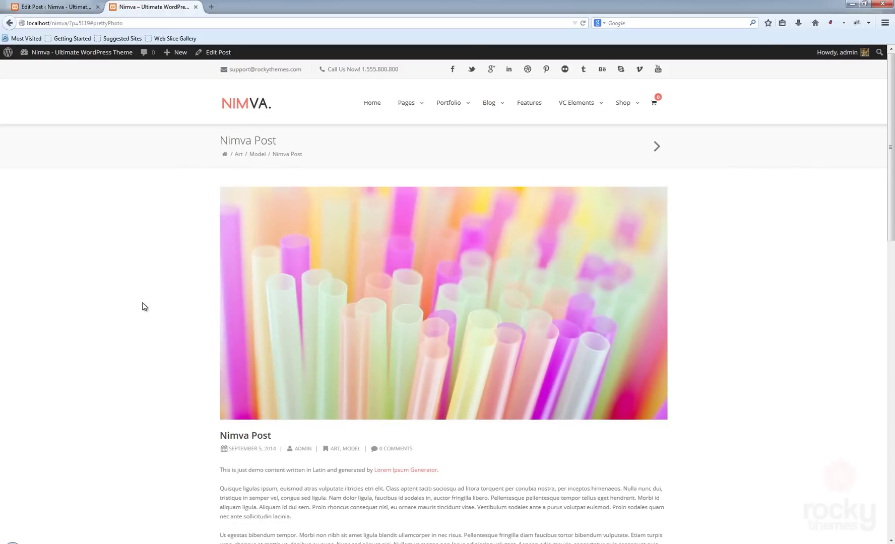
pyautogui.scroll(-1, 186, 375)
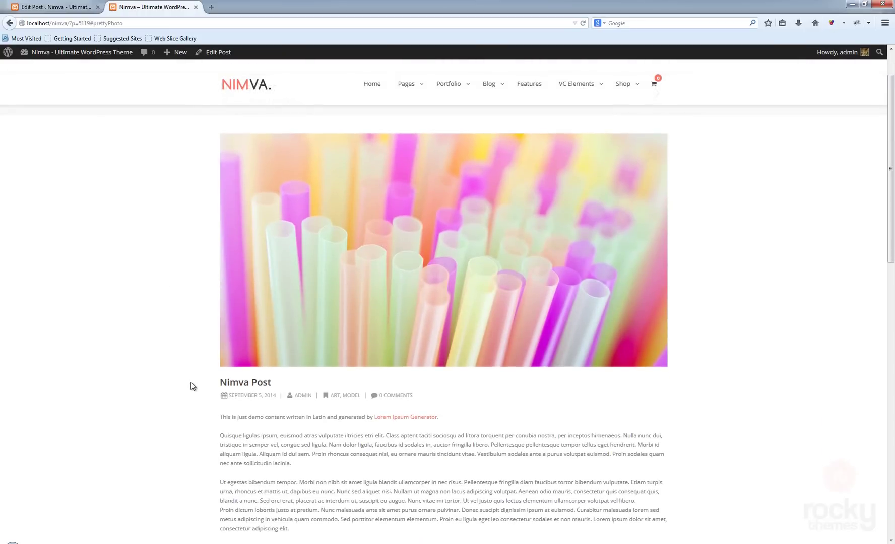
pyautogui.scroll(1, 191, 387)
pyautogui.scroll(-7, 186, 397)
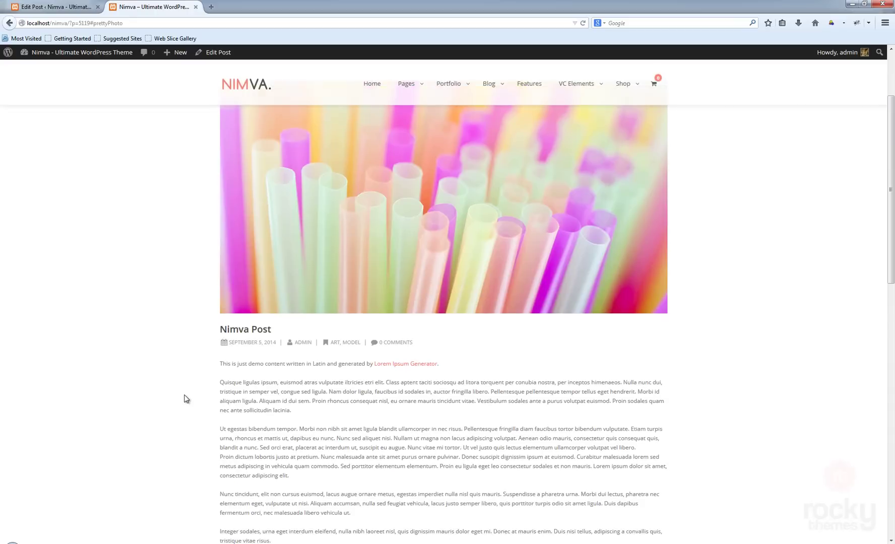
pyautogui.scroll(-2, 182, 395)
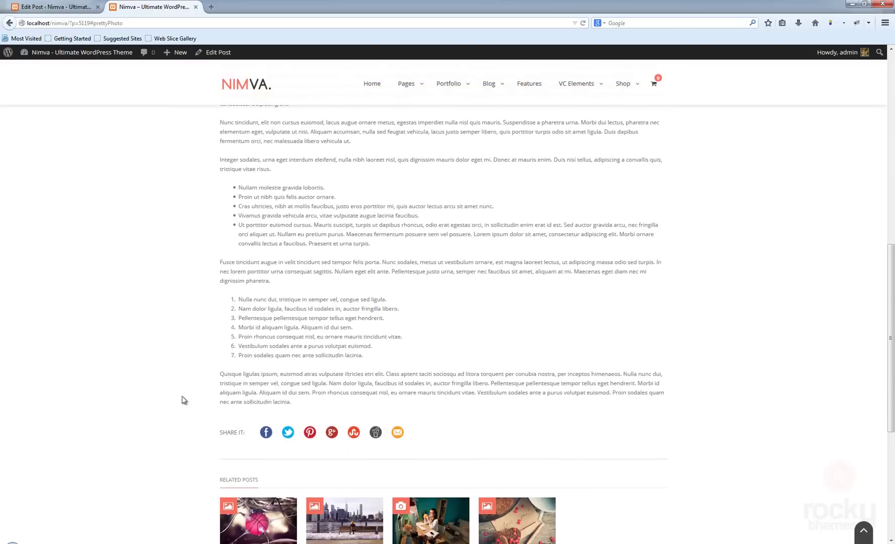
pyautogui.scroll(9, 180, 395)
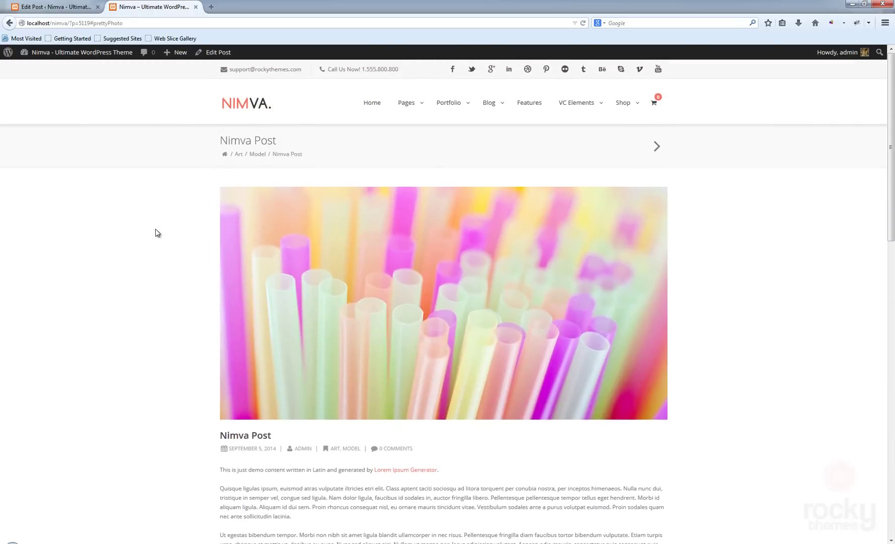
# Go back to the post editor and set Enable Sidebar to Yes in the General Options
pyautogui.click(55, 6)
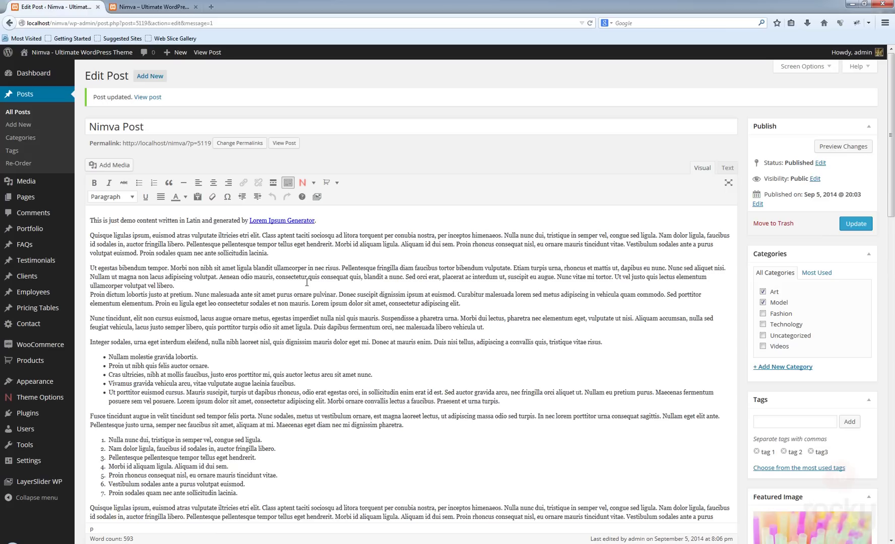
pyautogui.scroll(-5, 212, 258)
pyautogui.click(209, 203)
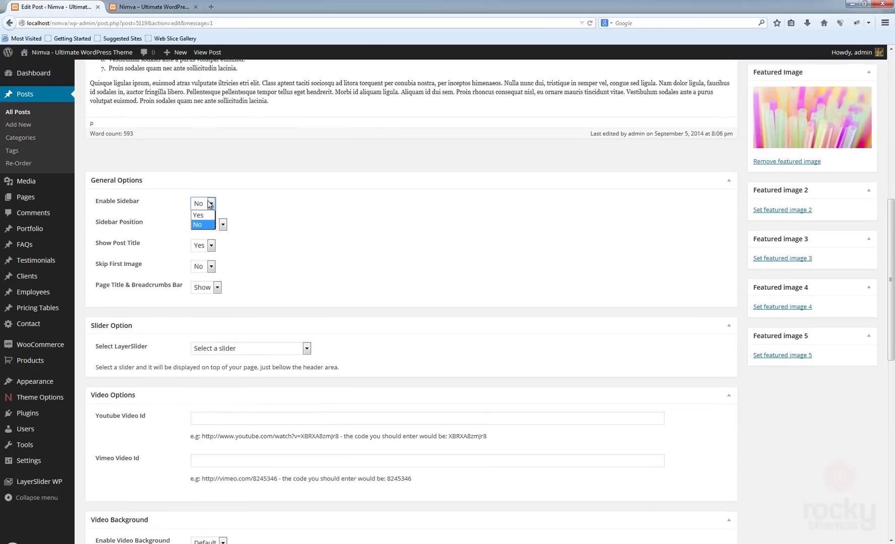
pyautogui.click(204, 216)
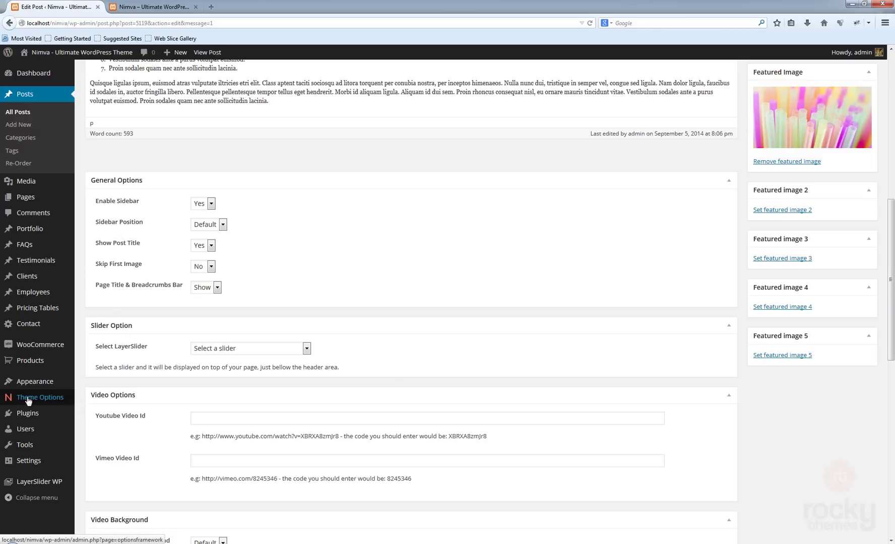
# Set the post's Sidebar Position to Left and update the post
pyautogui.click(207, 226)
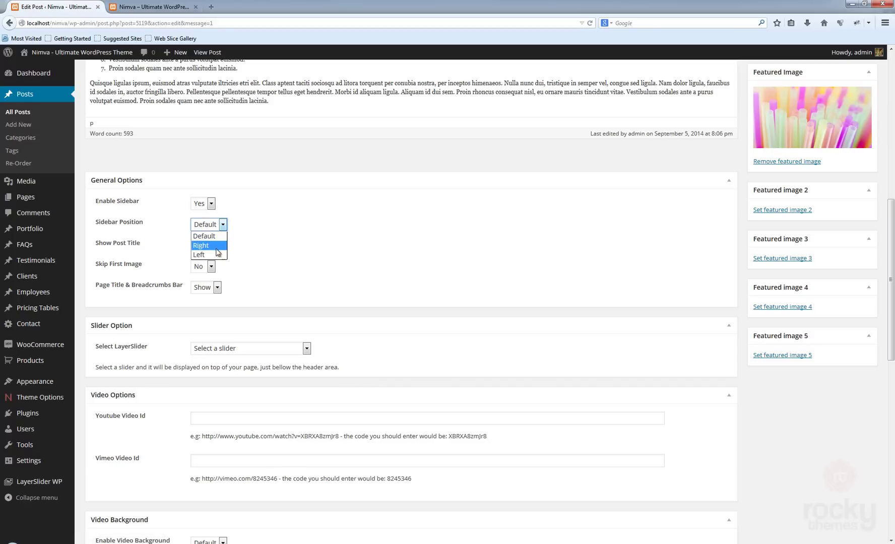
pyautogui.click(201, 255)
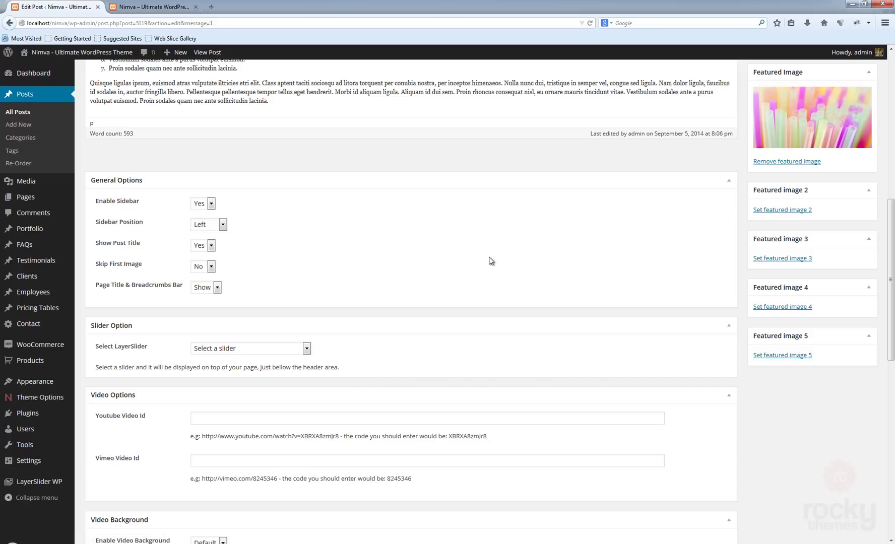
pyautogui.scroll(7, 673, 320)
pyautogui.scroll(2, 672, 318)
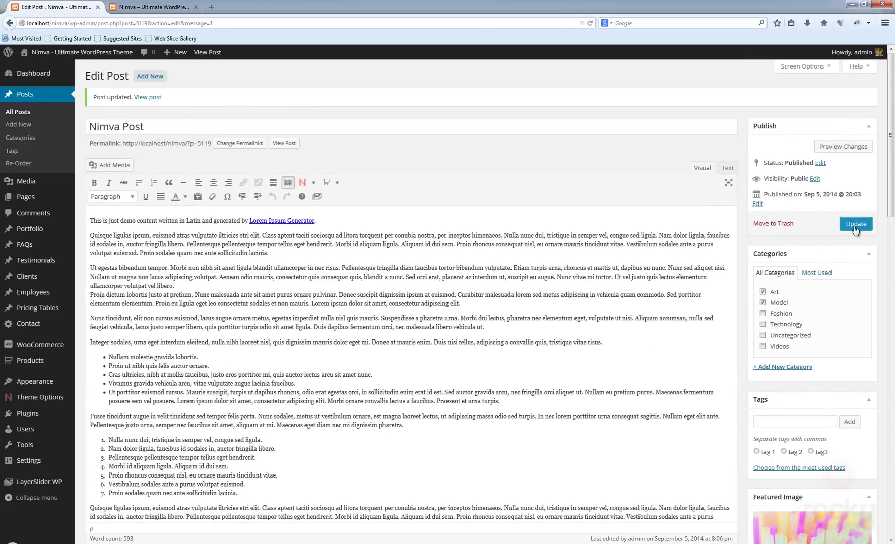
pyautogui.click(856, 224)
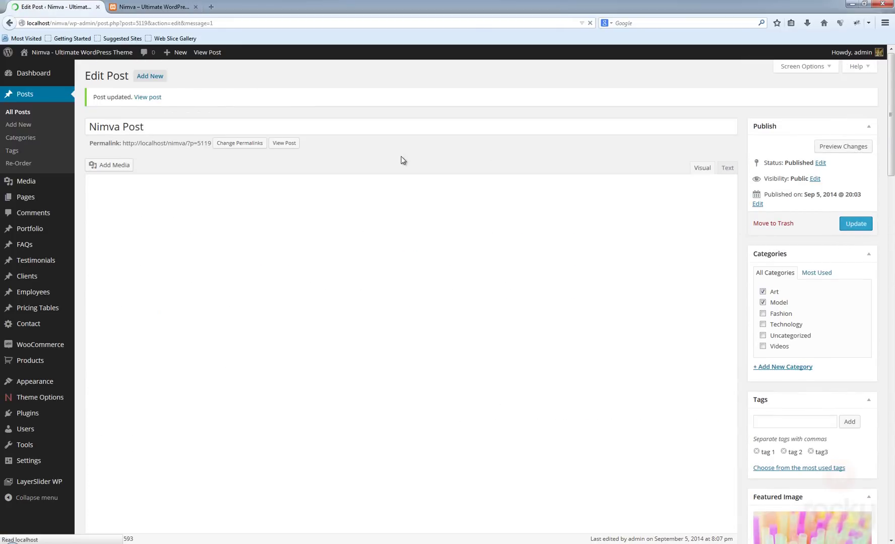
# Reload the published post and examine the page with its sidebar on the left side
pyautogui.click(153, 7)
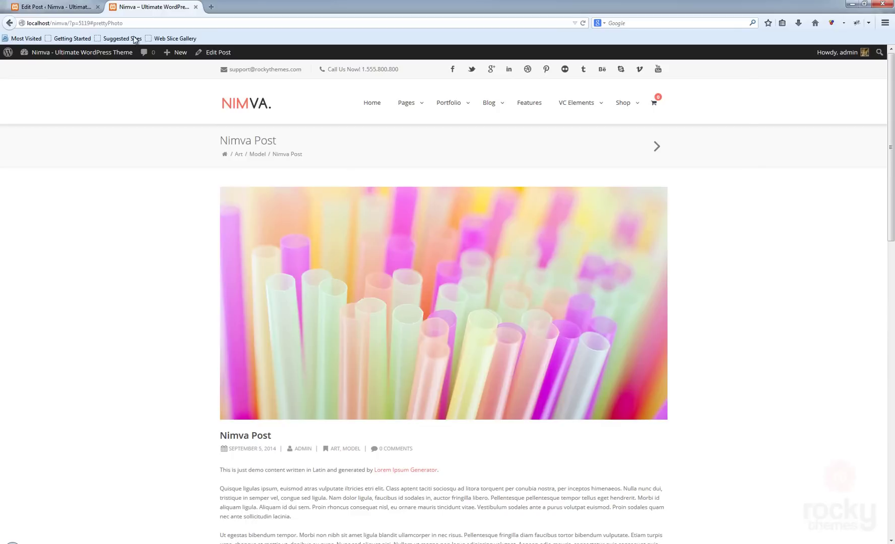
pyautogui.press('F5')
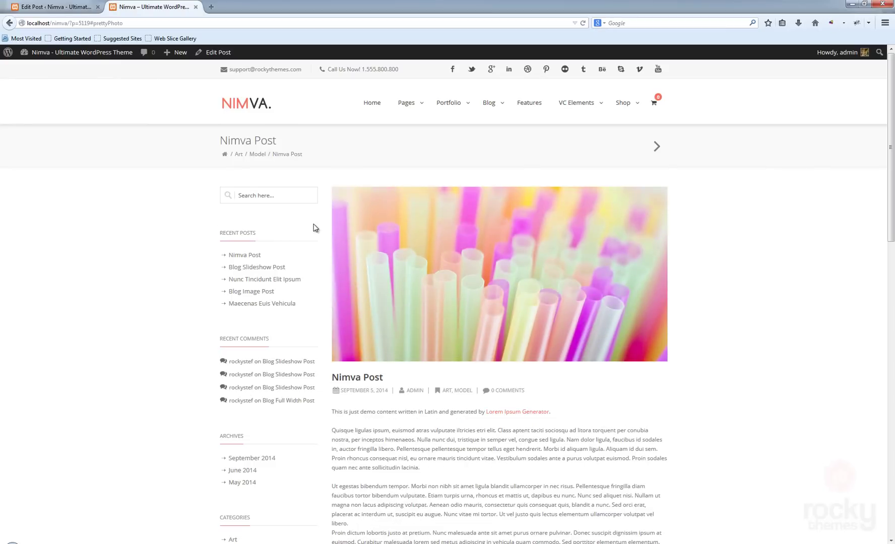
pyautogui.scroll(-3, 310, 252)
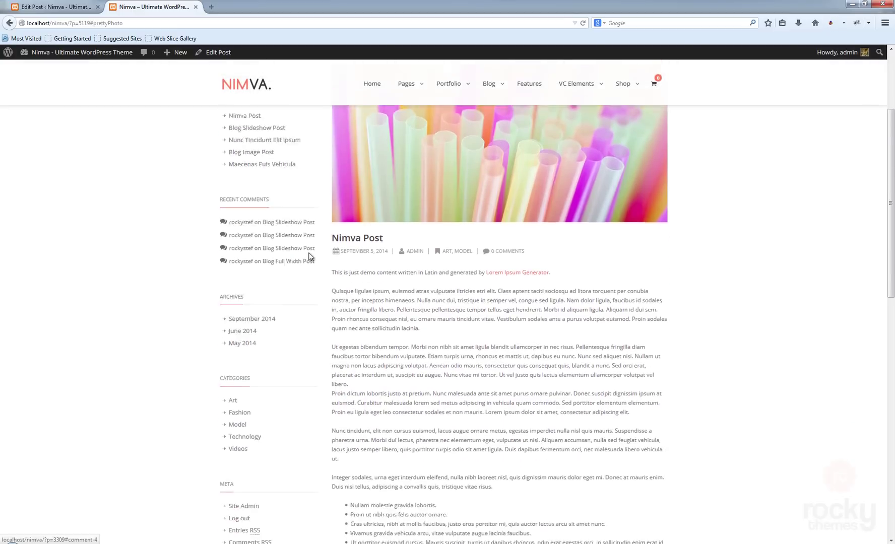
pyautogui.scroll(-3, 310, 256)
# Return to the post editor and set the Sidebar Position to Default in the General Options
pyautogui.click(55, 7)
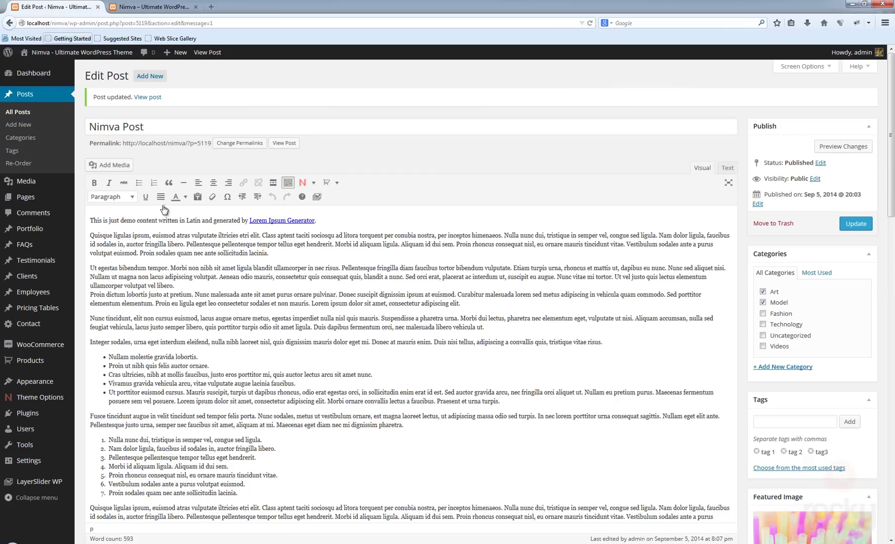
pyautogui.scroll(-6, 303, 328)
pyautogui.click(207, 332)
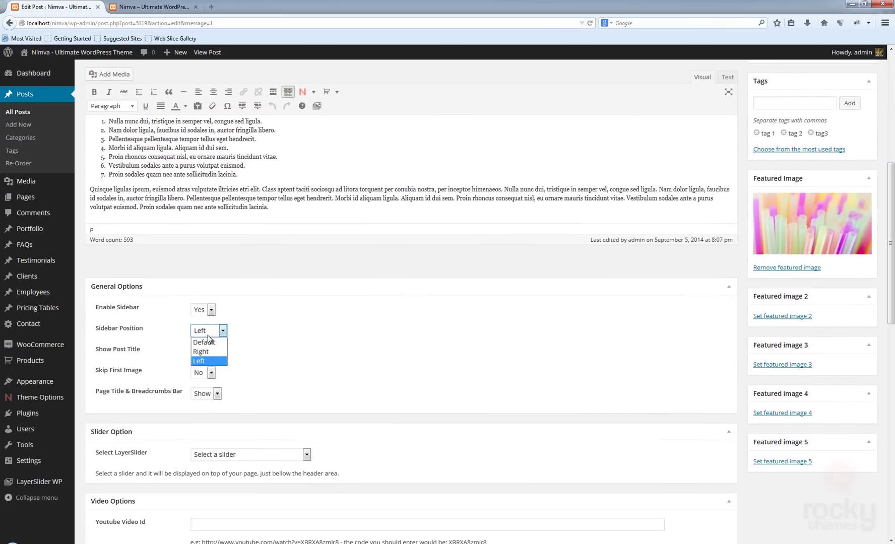
pyautogui.click(208, 342)
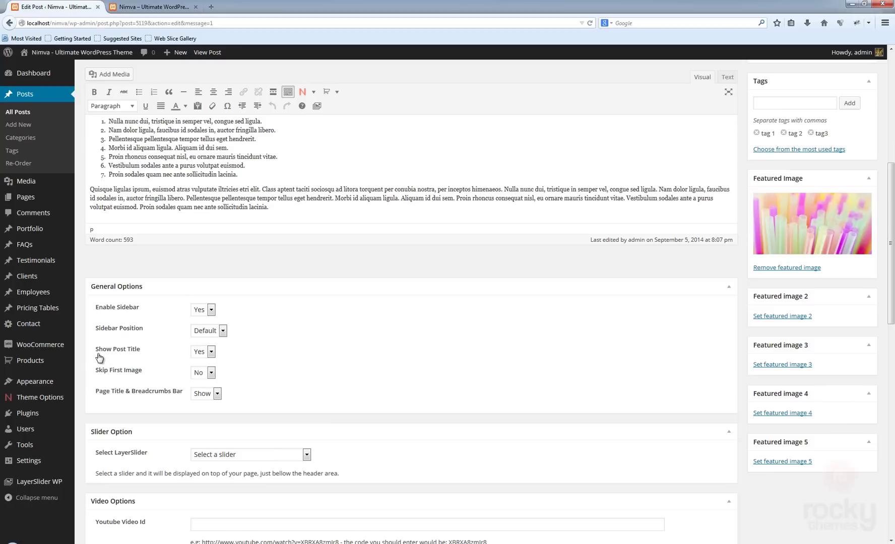
# Set Show Post Title to No for the post and update it
pyautogui.click(206, 352)
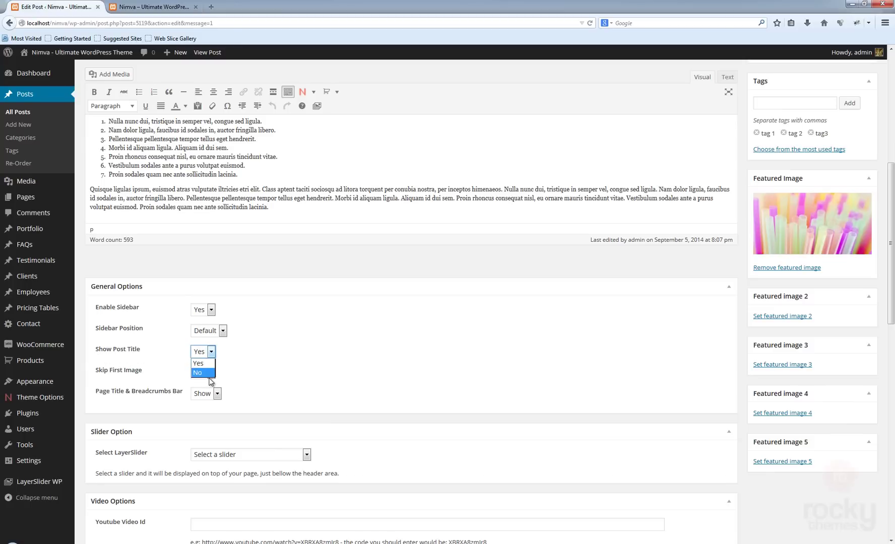
pyautogui.click(200, 373)
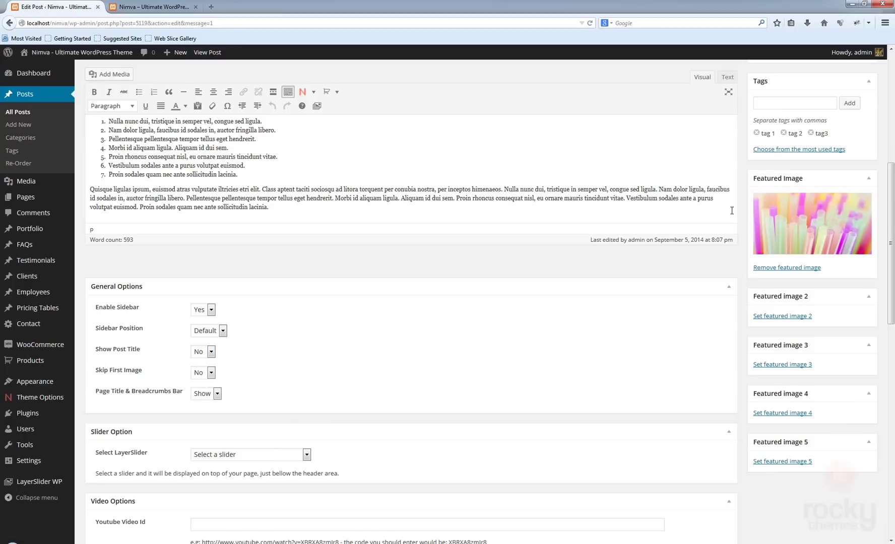
pyautogui.scroll(6, 731, 210)
pyautogui.click(853, 223)
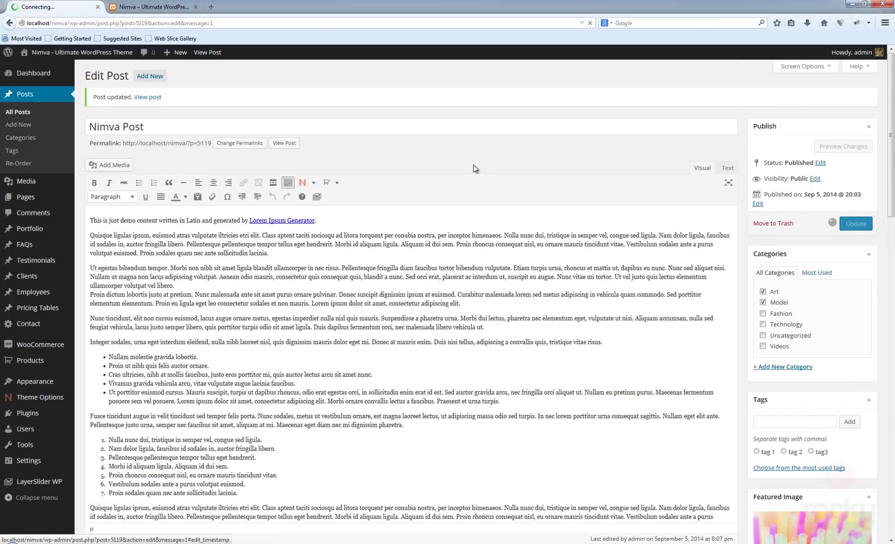
# Reload the published post and check how the area below the featured image looks with the post title hidden
pyautogui.click(142, 9)
pyautogui.press('F5')
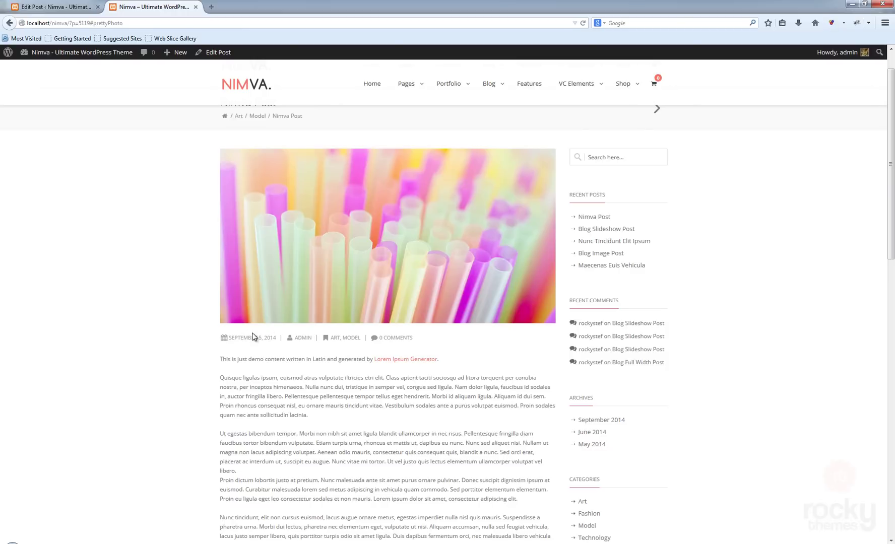
pyautogui.scroll(2, 191, 322)
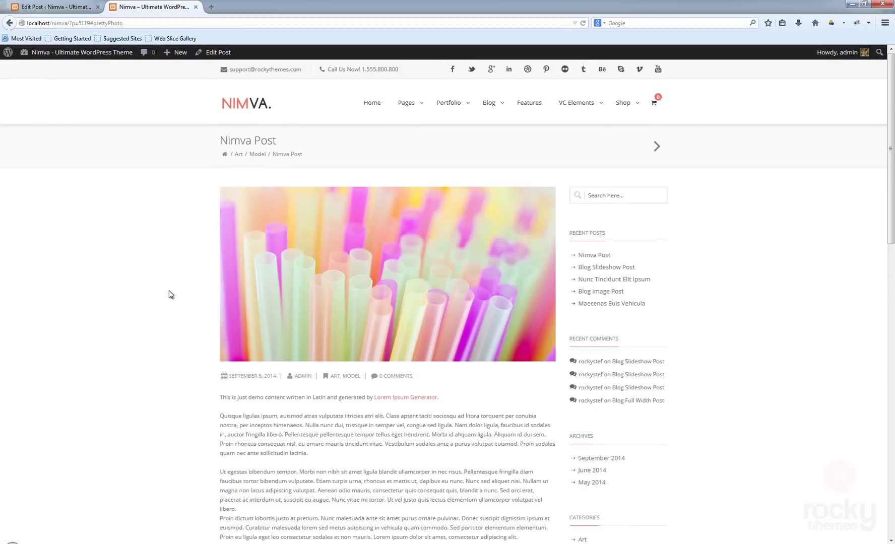
# Back in the post editor, set Skip First Image to Yes in the General Options and update the post
pyautogui.click(68, 6)
pyautogui.scroll(-15, 380, 308)
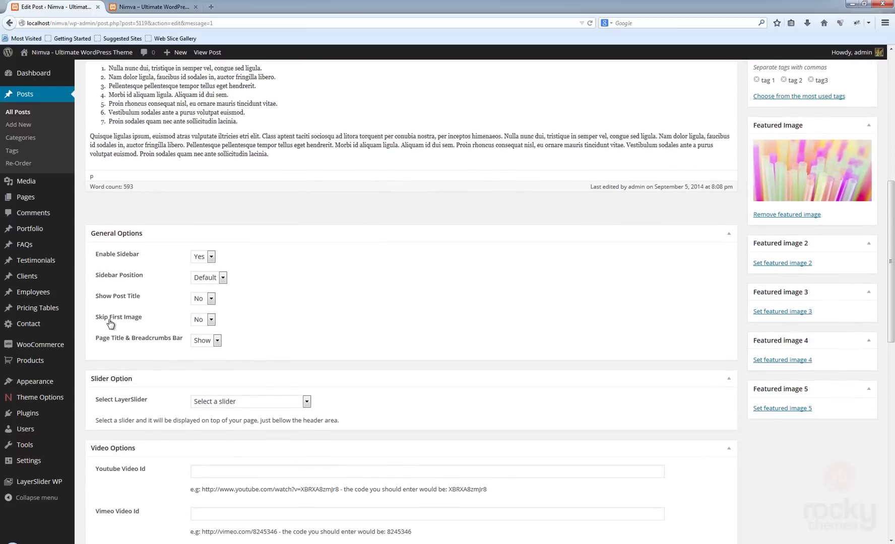
pyautogui.click(202, 320)
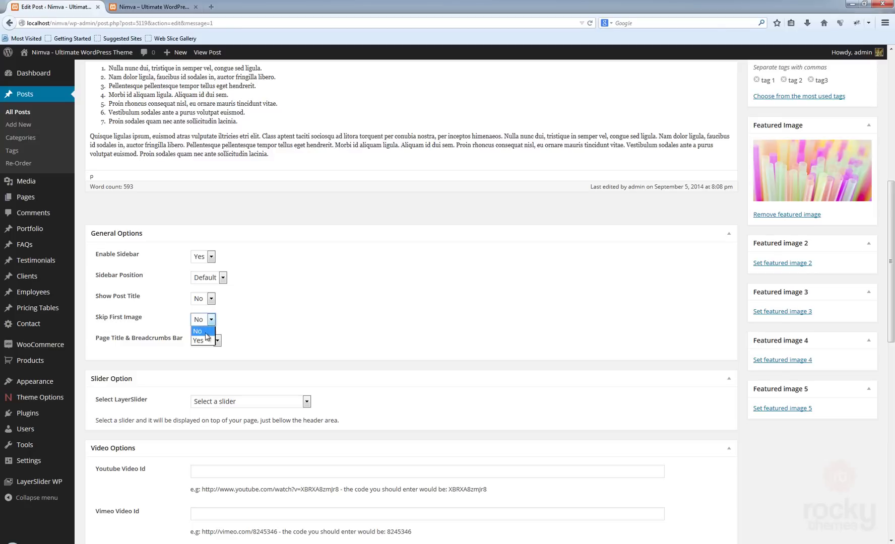
pyautogui.click(209, 341)
pyautogui.scroll(7, 581, 332)
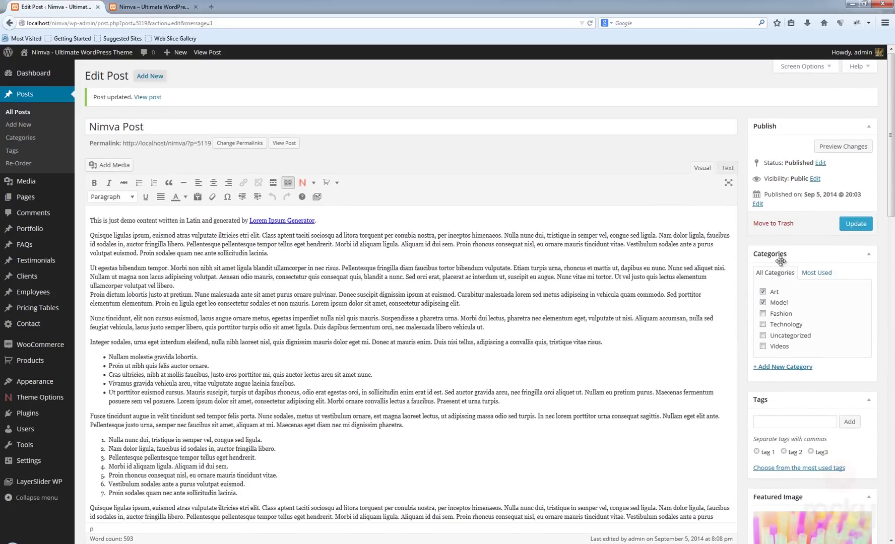
pyautogui.click(852, 226)
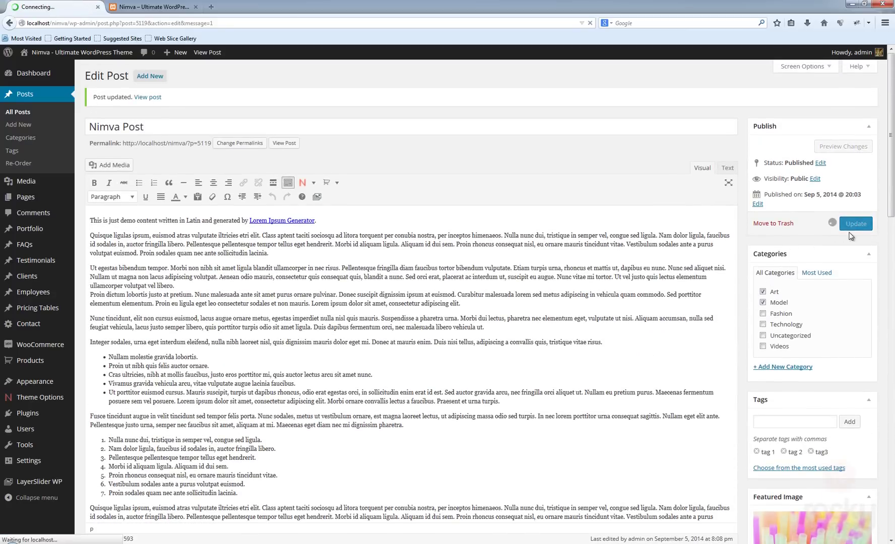
# Reload the published post and check how the area above the post details looks with the first image skipped
pyautogui.click(138, 11)
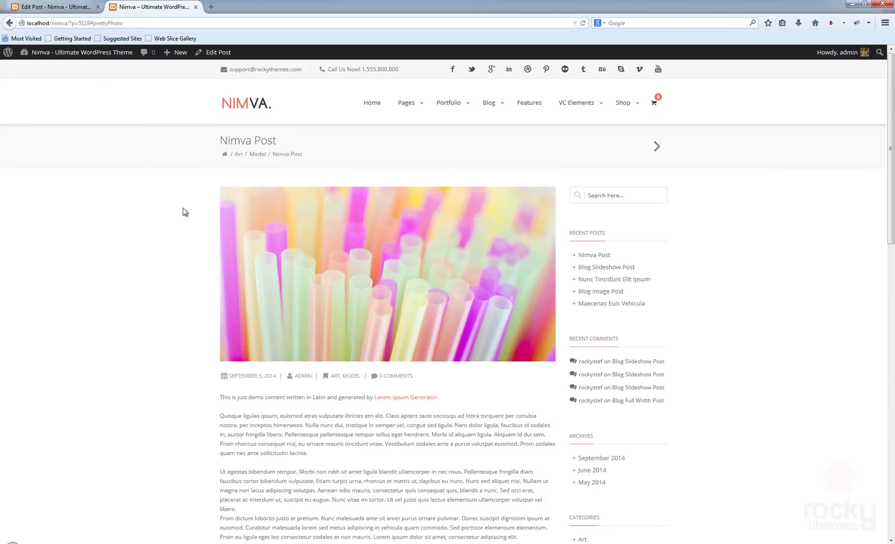
pyautogui.press('F5')
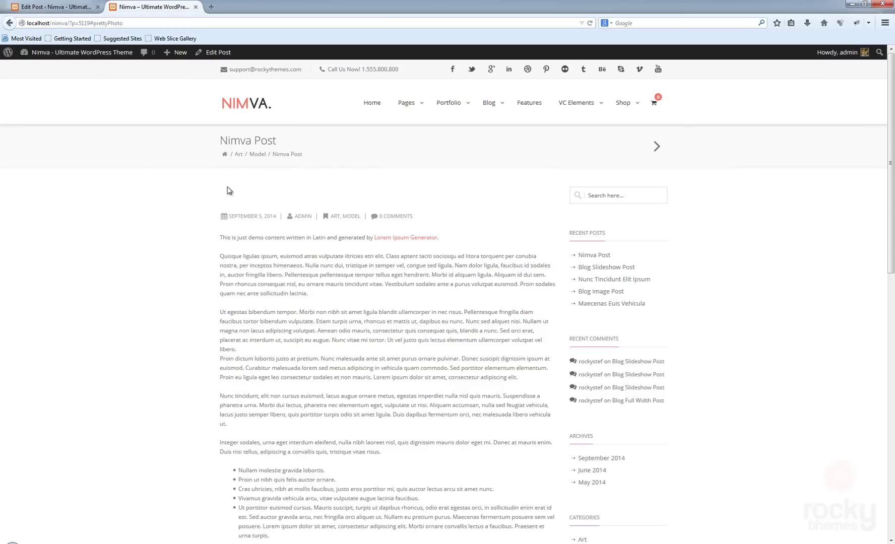
# Back in the post editor, set Skip First Image to No and Page Title & Breadcrumbs Bar to Hide, and update the post
pyautogui.click(57, 12)
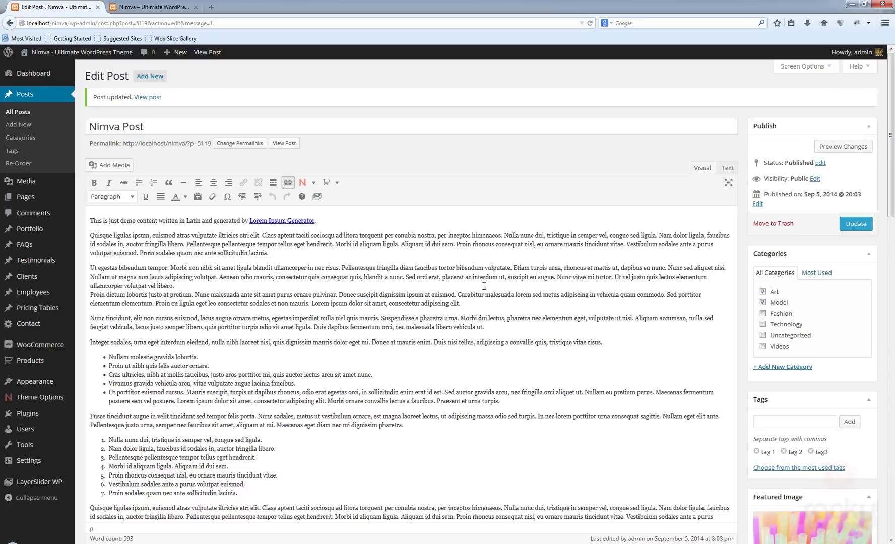
pyautogui.scroll(-5, 724, 276)
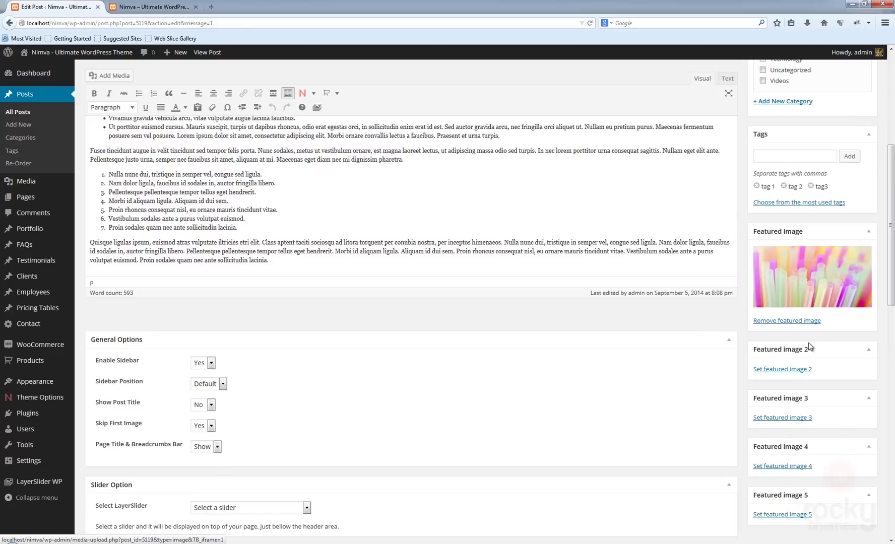
pyautogui.moveTo(893, 274); pyautogui.dragTo(892, 229)
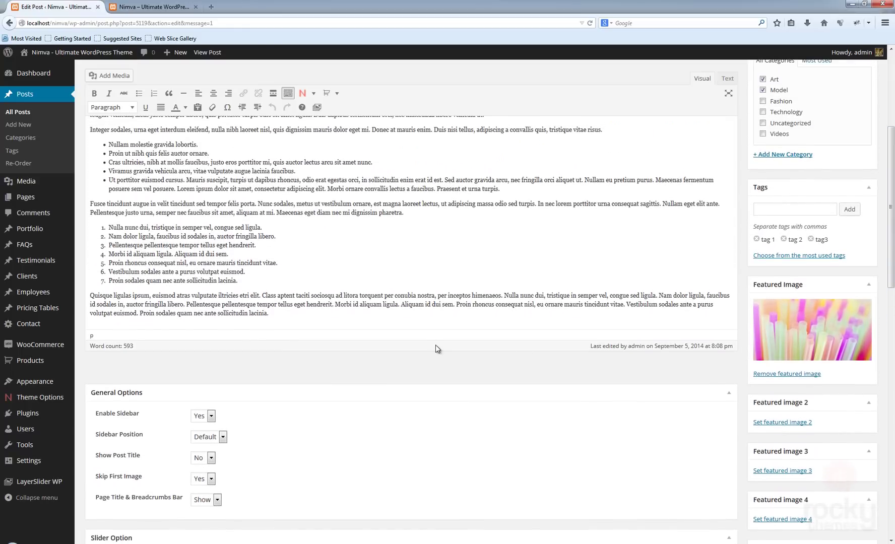
pyautogui.scroll(-4, 402, 350)
pyautogui.click(207, 373)
pyautogui.click(204, 385)
pyautogui.click(210, 394)
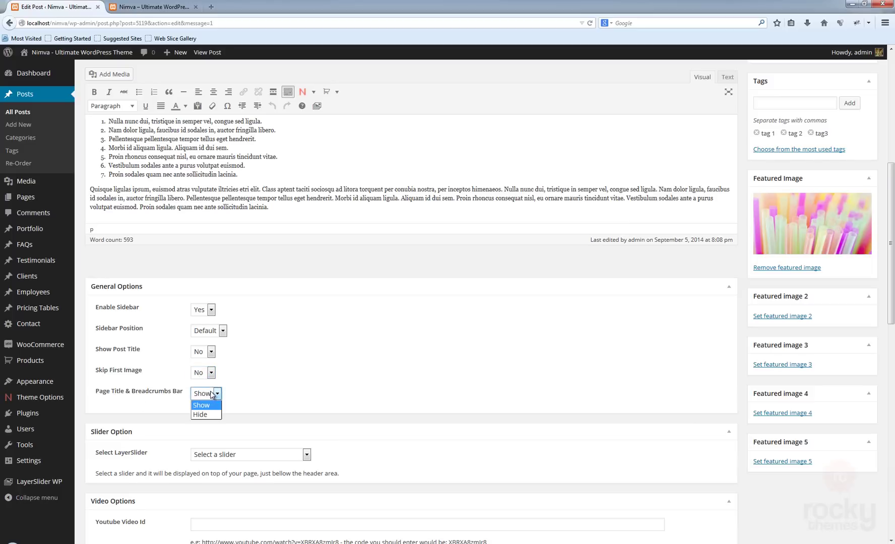
pyautogui.click(203, 414)
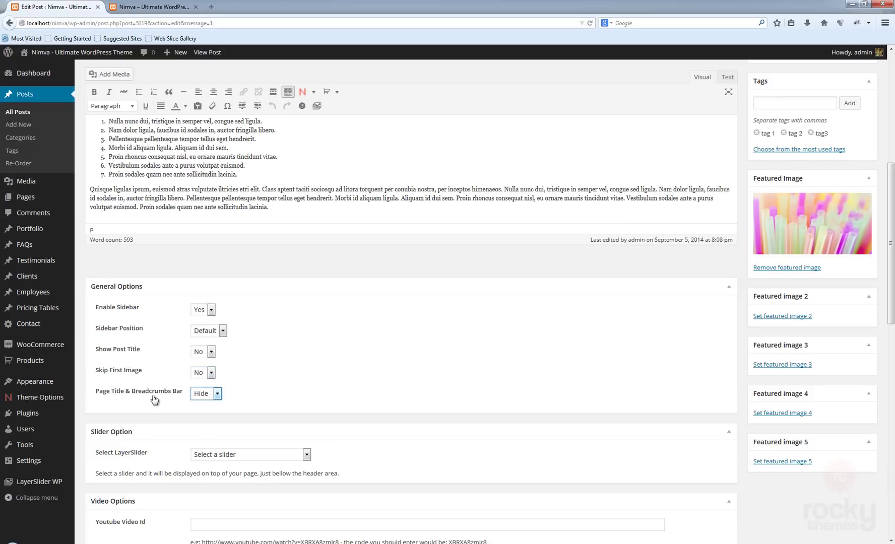
pyautogui.scroll(6, 515, 386)
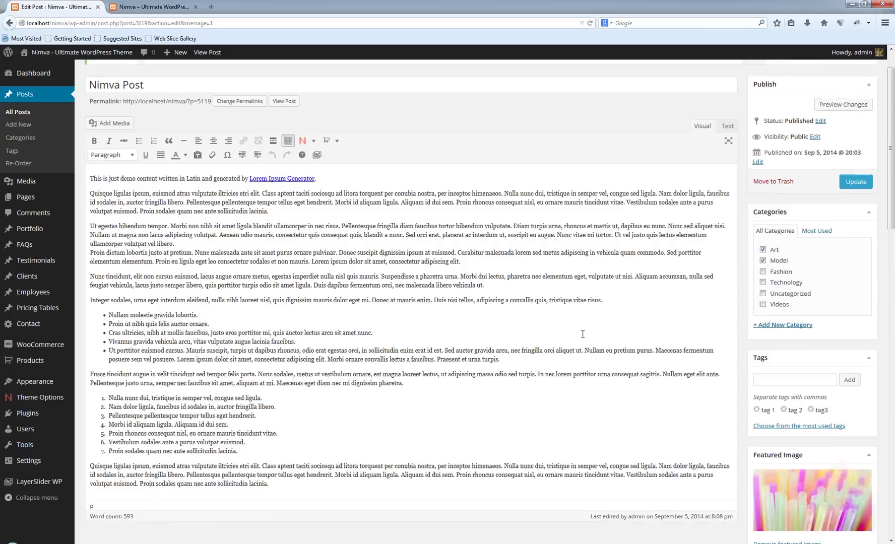
pyautogui.click(861, 223)
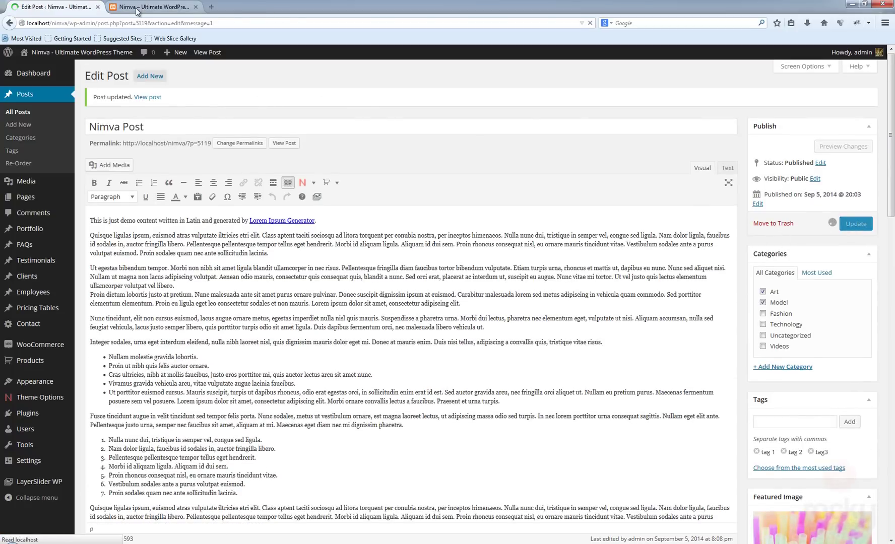
# Reload the published post and examine the page below the header with the title and breadcrumbs bar hidden
pyautogui.click(137, 8)
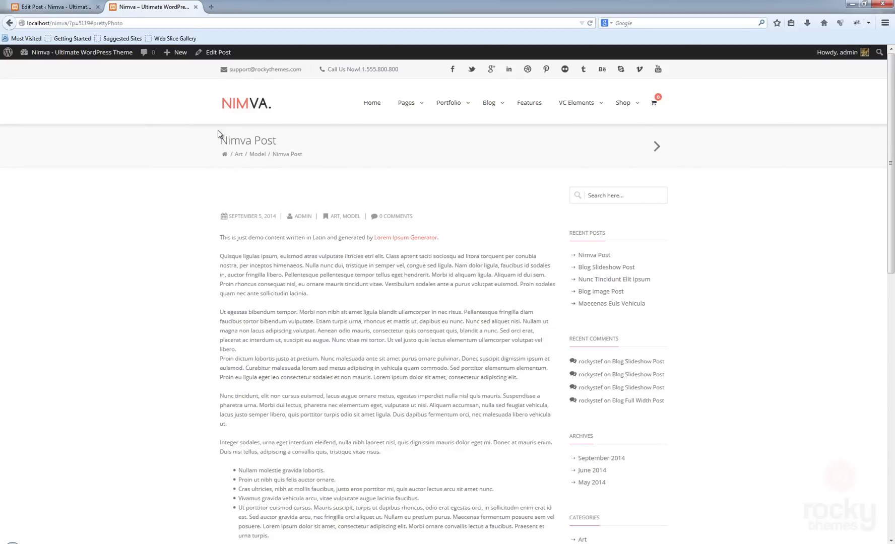
pyautogui.press('F5')
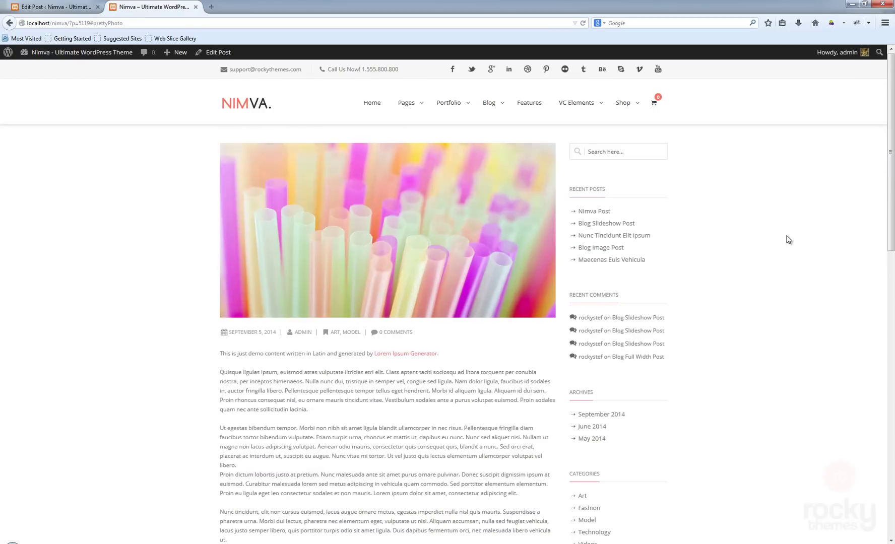
pyautogui.scroll(-2, 786, 239)
pyautogui.scroll(-5, 786, 240)
pyautogui.scroll(6, 783, 240)
# Return to the post editor, choose Nimva Shop Slider as the LayerSlider in the Slider Option, and update the post
pyautogui.click(40, 7)
pyautogui.scroll(-10, 271, 308)
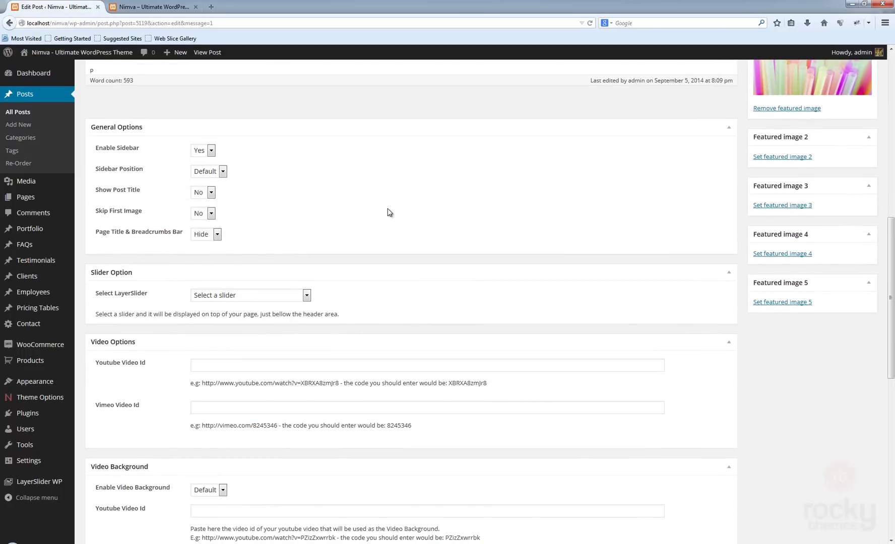
pyautogui.scroll(-2, 389, 212)
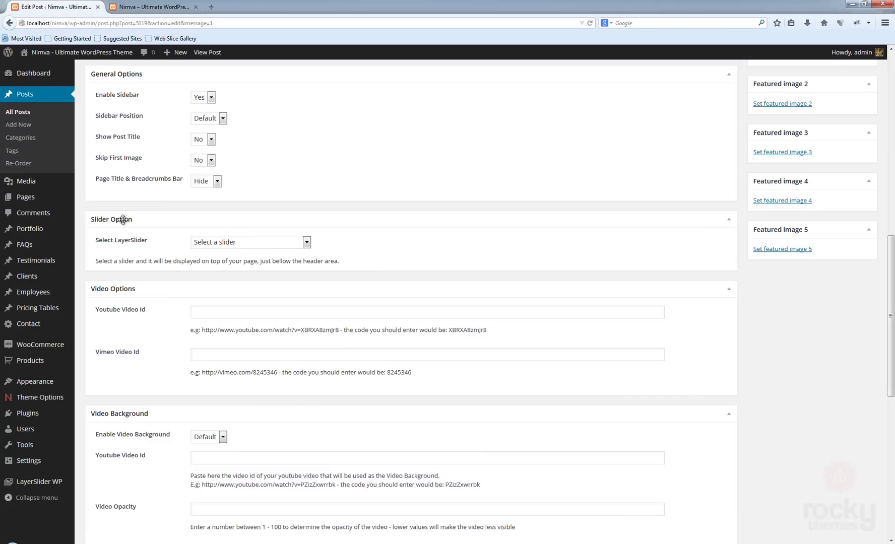
pyautogui.click(243, 246)
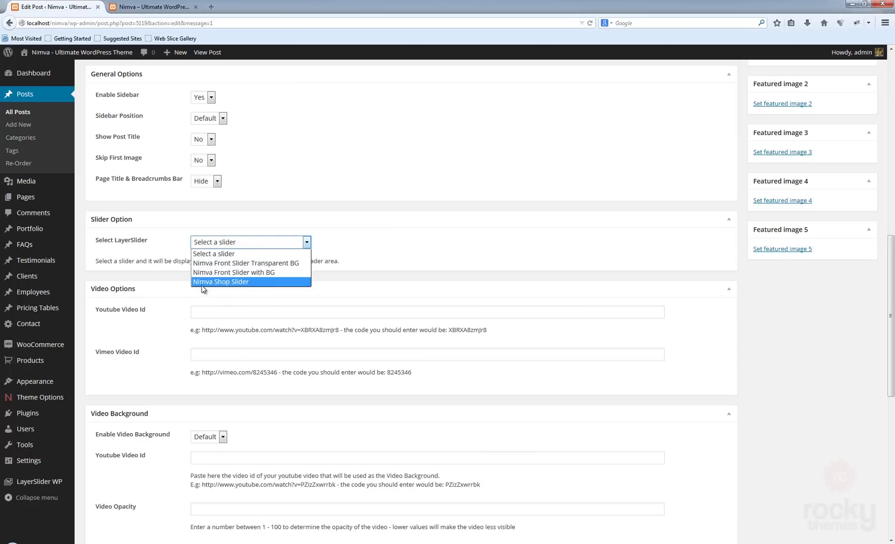
pyautogui.click(231, 282)
pyautogui.scroll(15, 621, 338)
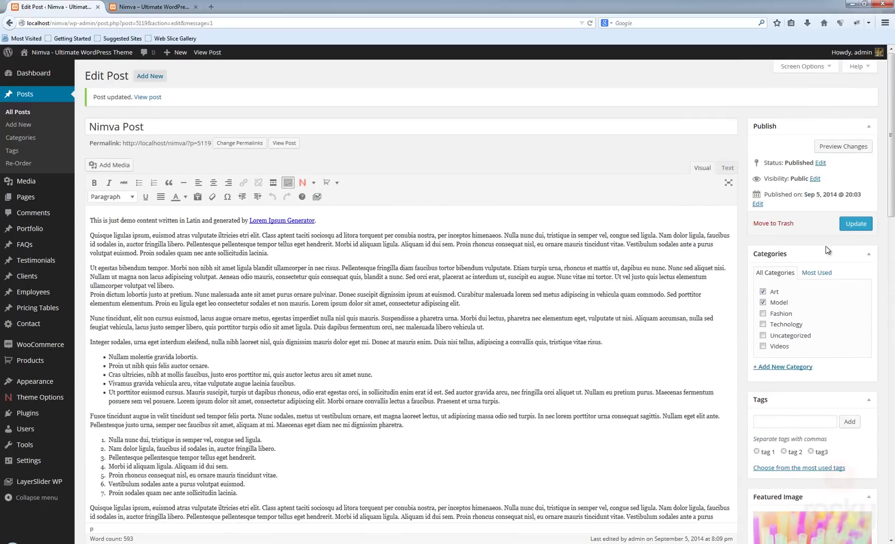
pyautogui.click(855, 223)
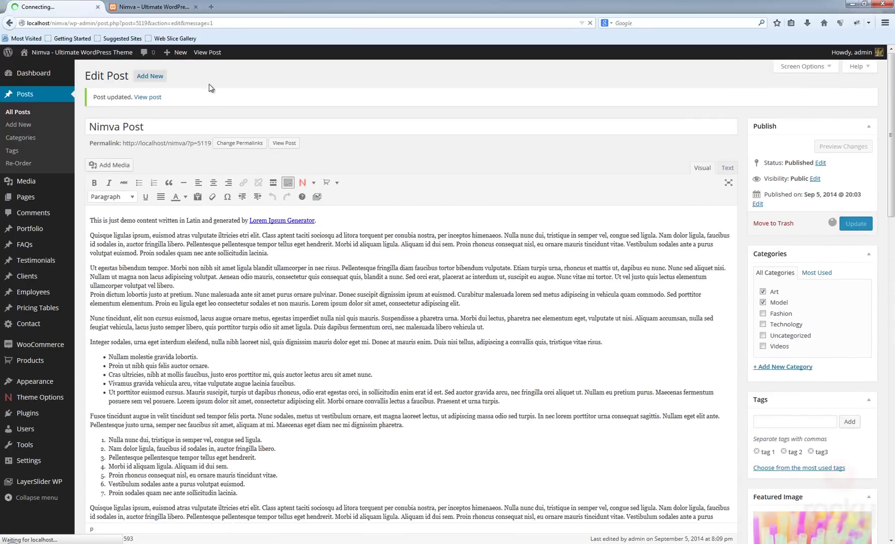
# Reload the published post and examine the slider below the header and the content beneath it
pyautogui.click(134, 8)
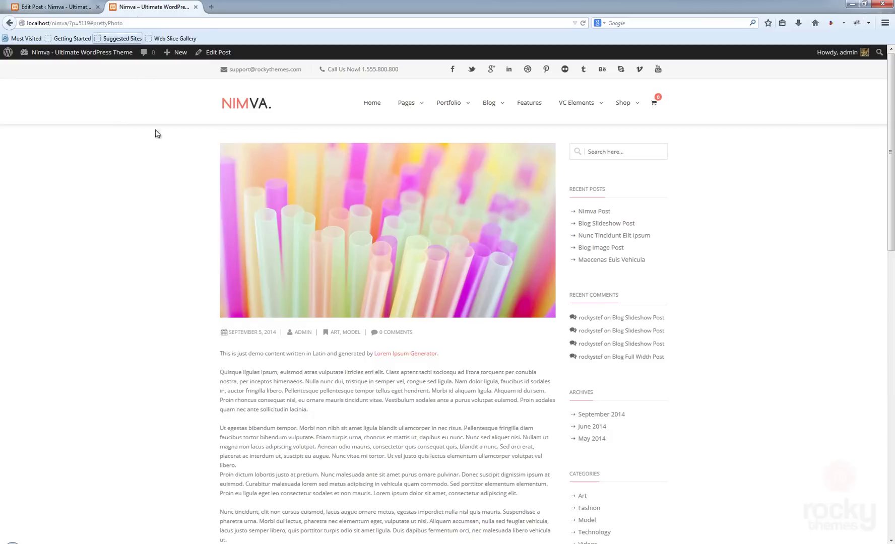
pyautogui.press('F5')
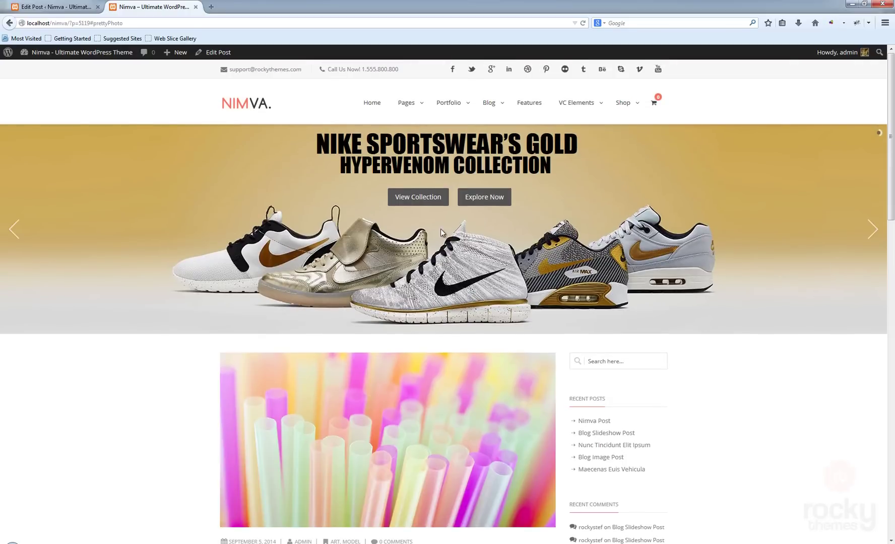
pyautogui.scroll(-5, 733, 324)
pyautogui.scroll(4, 731, 327)
pyautogui.scroll(1, 689, 251)
pyautogui.scroll(-7, 208, 322)
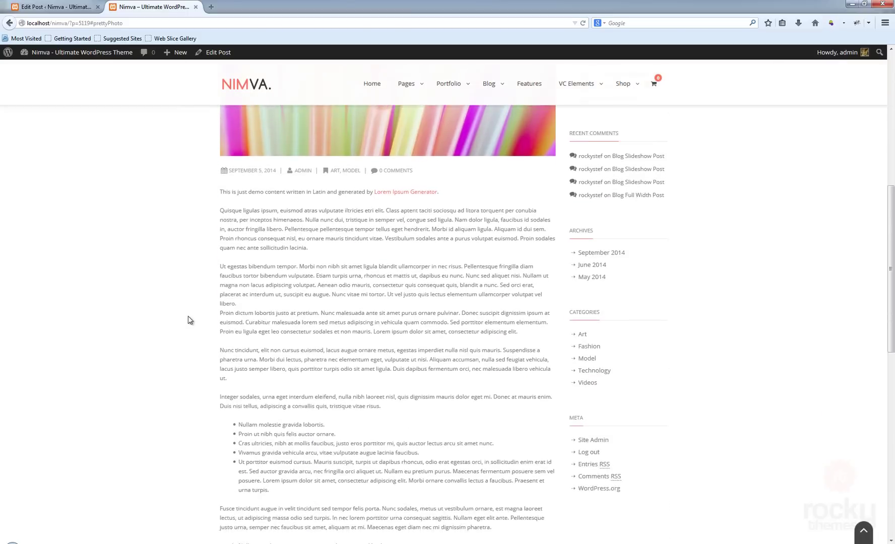
pyautogui.scroll(-3, 188, 318)
pyautogui.scroll(10, 189, 316)
# Back in the post editor, reset the LayerSlider choice to "Select a slider"
pyautogui.click(56, 8)
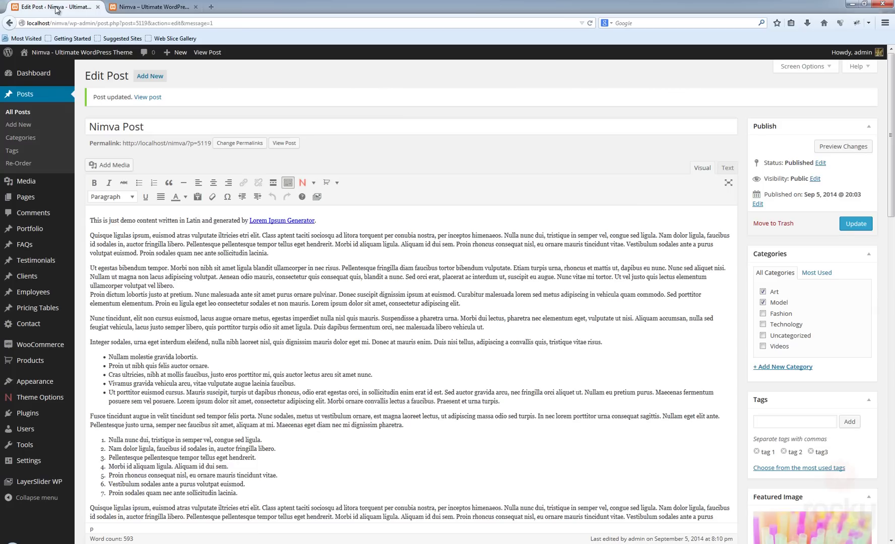
pyautogui.scroll(-8, 360, 346)
pyautogui.click(224, 348)
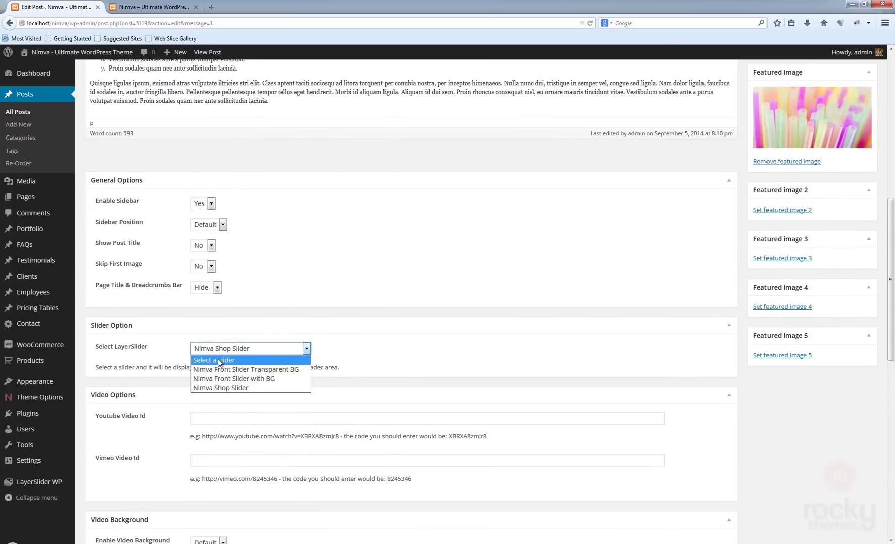
pyautogui.click(225, 361)
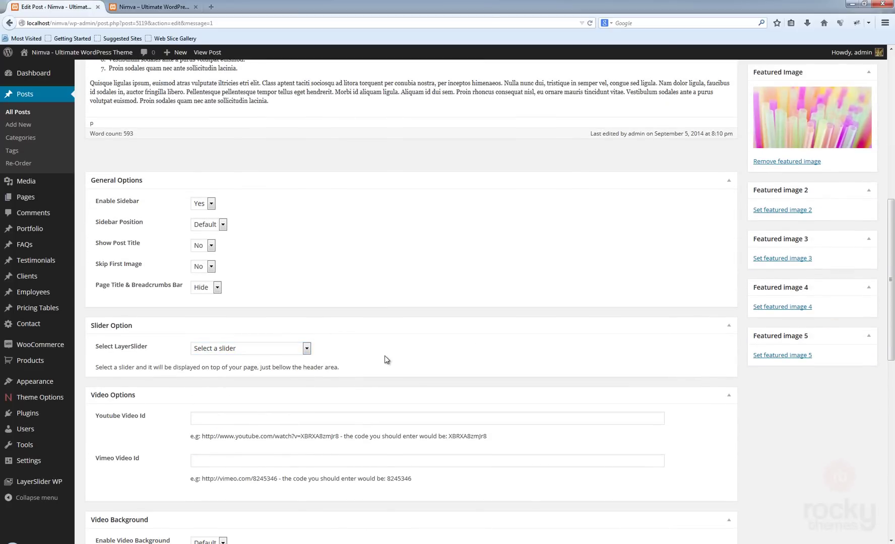
# In the Video Options, copy the example code XBRXA8zmJr8 into the Youtube Video Id
pyautogui.scroll(-2, 383, 359)
pyautogui.scroll(-1, 381, 358)
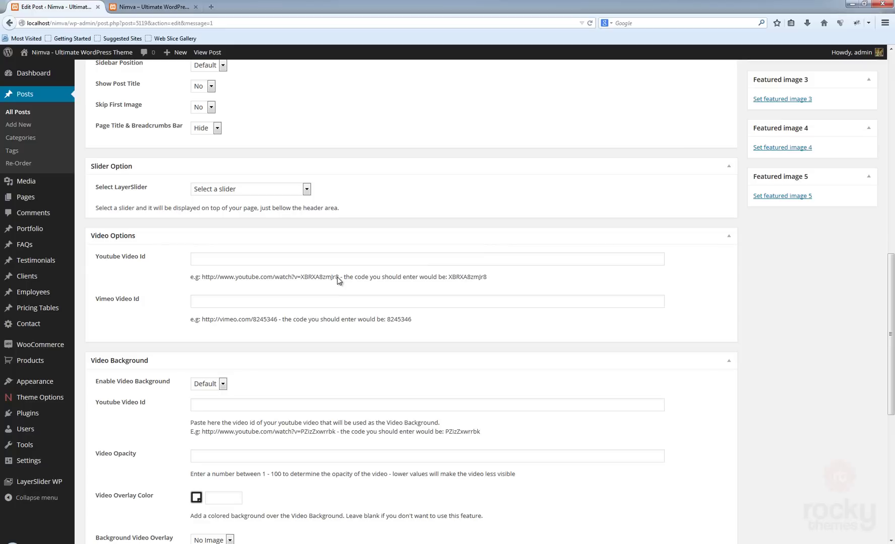
pyautogui.moveTo(338, 277); pyautogui.dragTo(300, 277)
pyautogui.hotkey('ctrl', 'Tab')
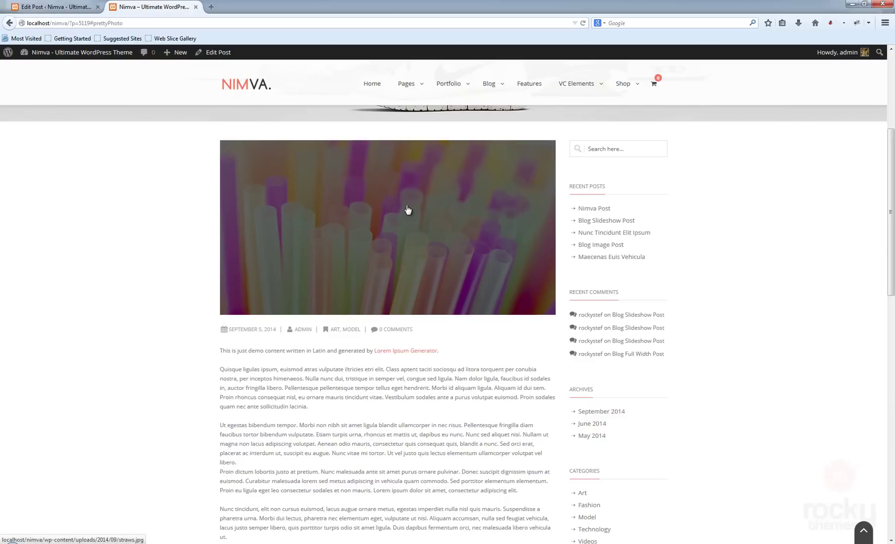
pyautogui.click(56, 8)
pyautogui.moveTo(474, 278); pyautogui.dragTo(450, 281)
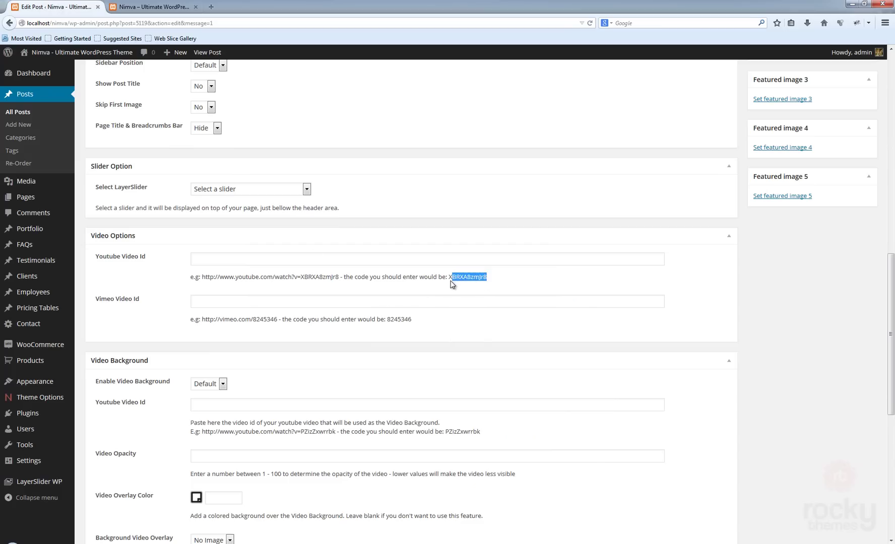
pyautogui.hotkey('ctrl', 'c')
pyautogui.click(252, 256)
pyautogui.hotkey('ctrl', 'v')
pyautogui.moveTo(298, 278); pyautogui.dragTo(302, 278)
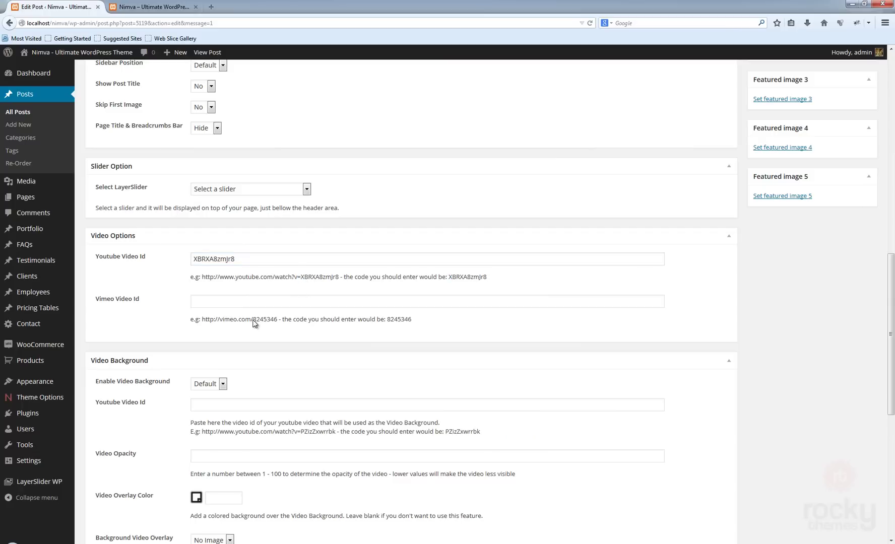
# Copy the example code 8245346 into the Vimeo Video Id and update the post
pyautogui.moveTo(253, 324); pyautogui.dragTo(276, 323)
pyautogui.click(227, 301)
pyautogui.hotkey('ctrl', 'v')
pyautogui.click(763, 323)
pyautogui.scroll(7, 763, 323)
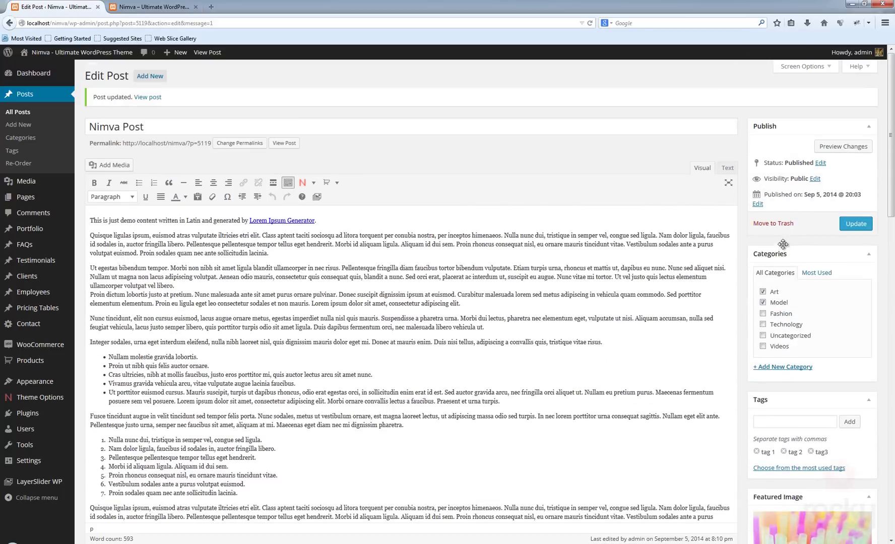
pyautogui.scroll(-13, 784, 242)
pyautogui.scroll(5, 551, 262)
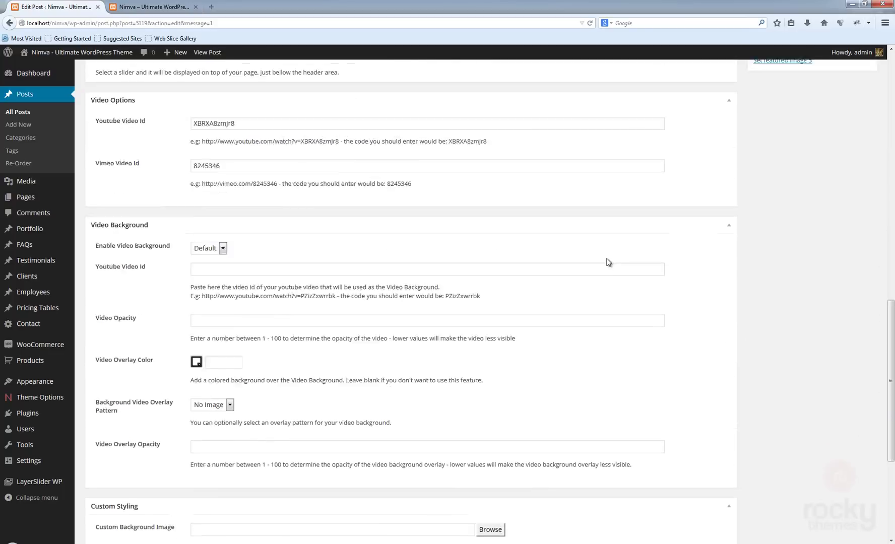
pyautogui.scroll(1, 406, 265)
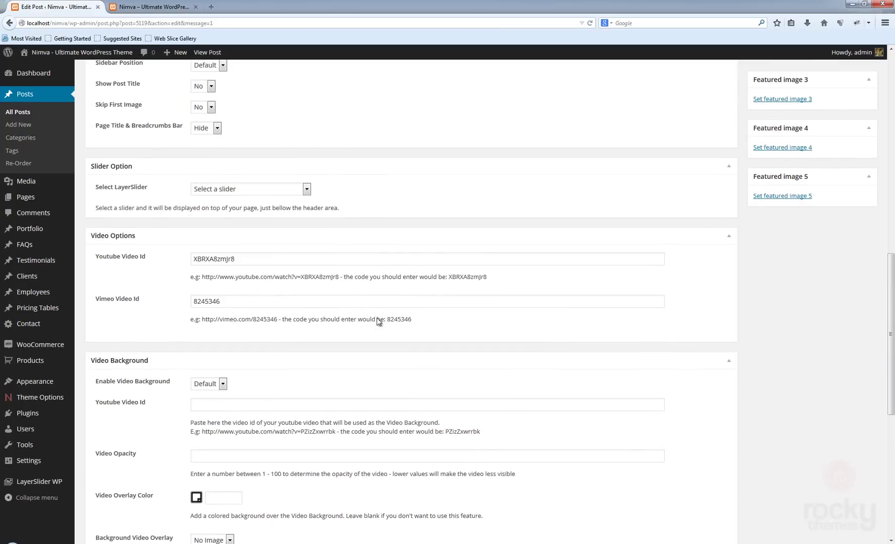
pyautogui.scroll(12, 337, 321)
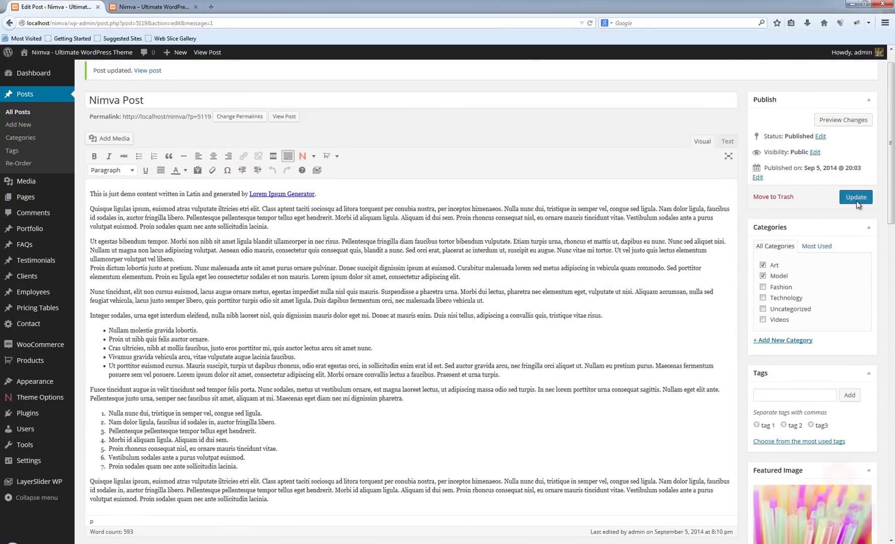
pyautogui.click(856, 201)
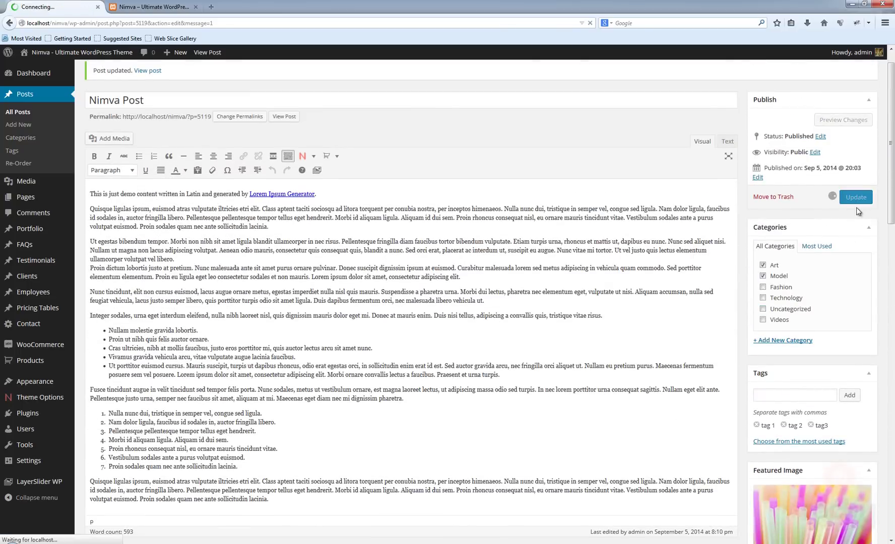
# View the published post and advance its slideshow through the YouTube video, the Vimeo video and the featured image
pyautogui.click(149, 9)
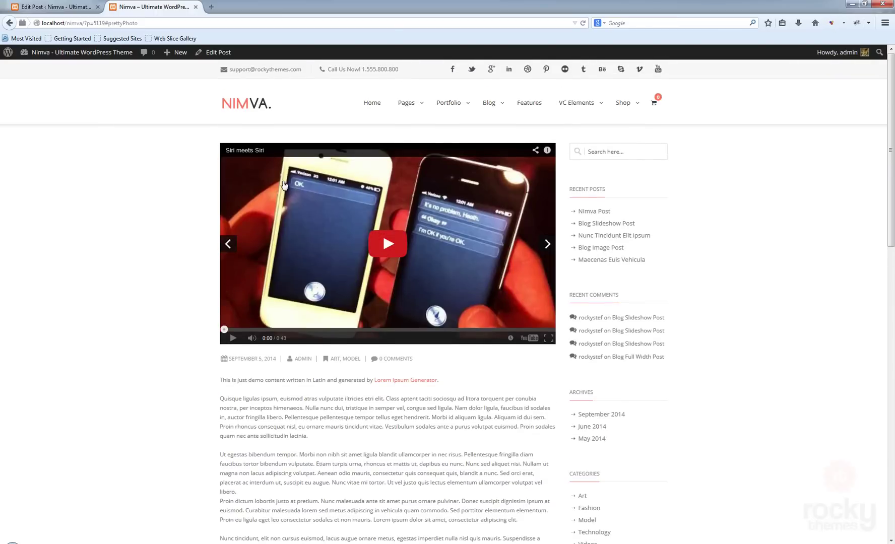
pyautogui.click(547, 244)
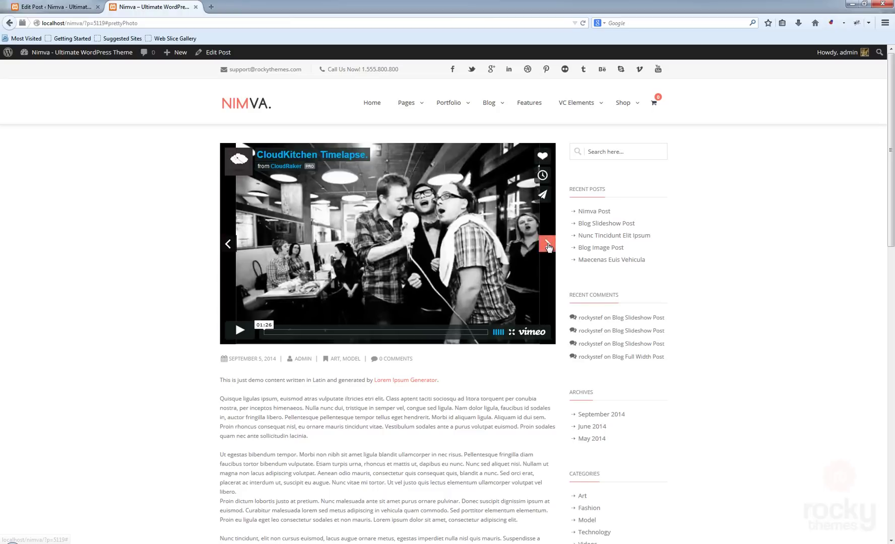
pyautogui.click(546, 244)
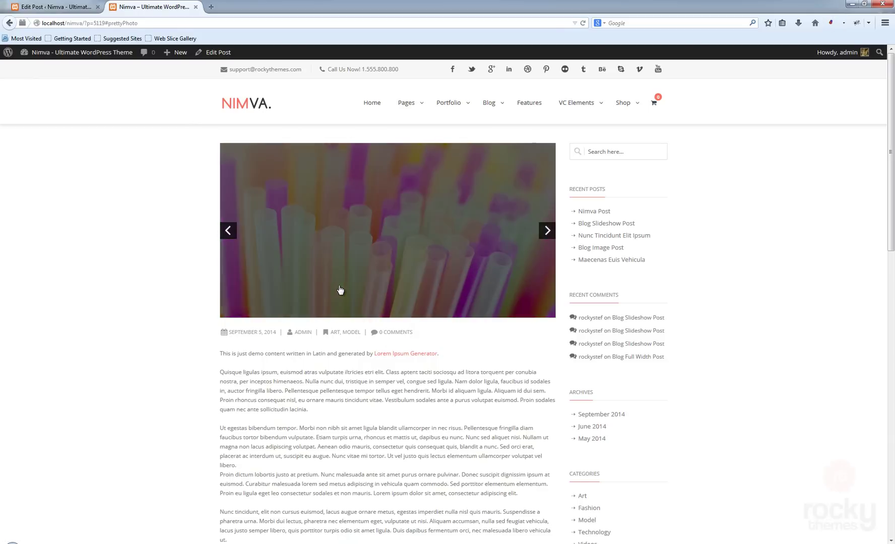
# Back in the post editor, clear both the Youtube Video Id and the Vimeo Video Id in the Video Options
pyautogui.click(52, 9)
pyautogui.scroll(-10, 471, 311)
pyautogui.scroll(-3, 332, 315)
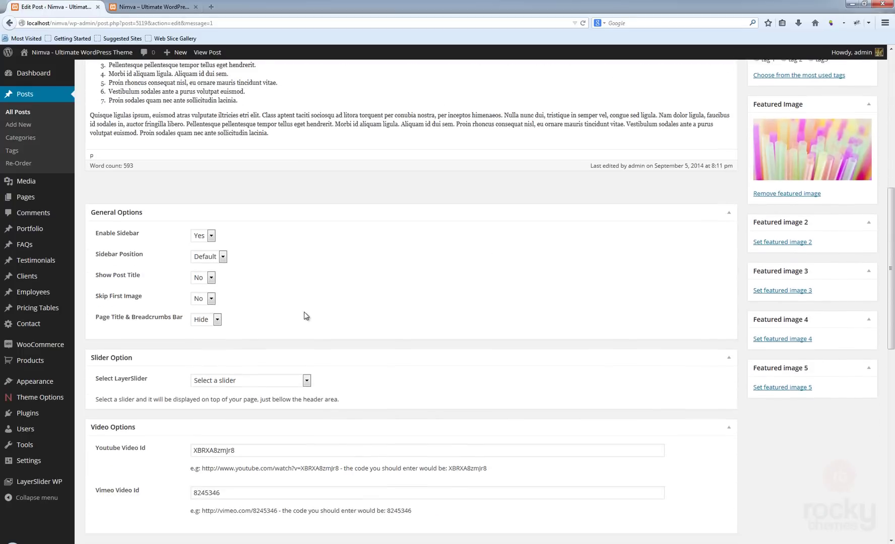
pyautogui.moveTo(235, 364); pyautogui.dragTo(191, 365)
pyautogui.press('BackSpace')
pyautogui.press('Tab')
pyautogui.press('BackSpace')
pyautogui.click(412, 231)
# Set Enable Video Background to Yes for the post
pyautogui.scroll(-3, 419, 260)
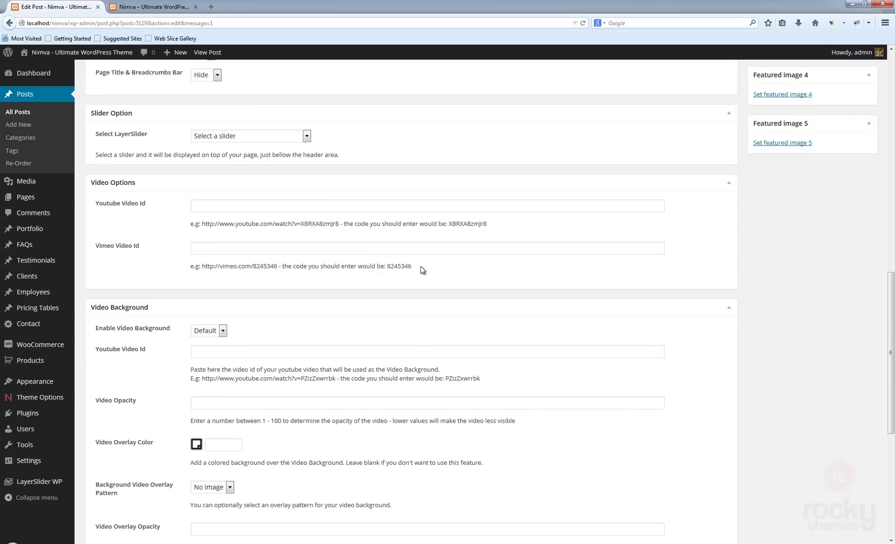
pyautogui.scroll(2, 352, 242)
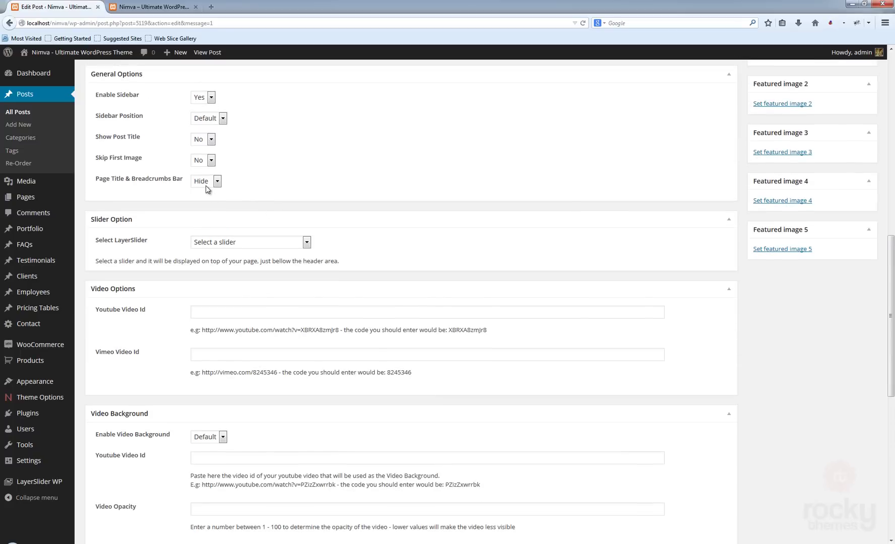
pyautogui.scroll(-3, 282, 365)
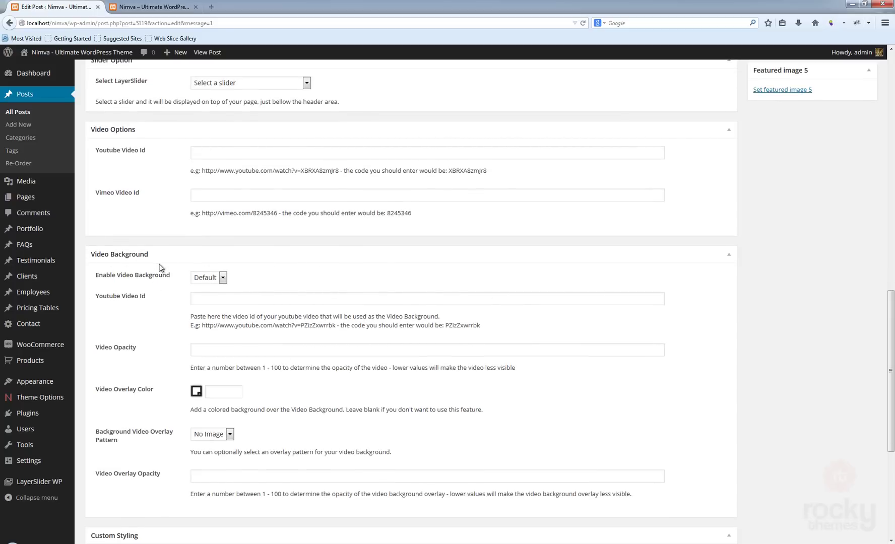
pyautogui.click(222, 278)
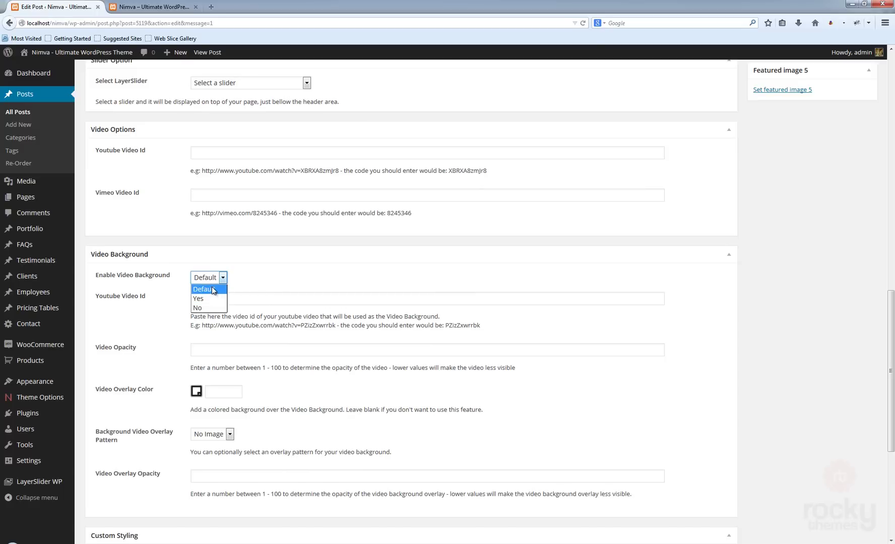
pyautogui.click(213, 294)
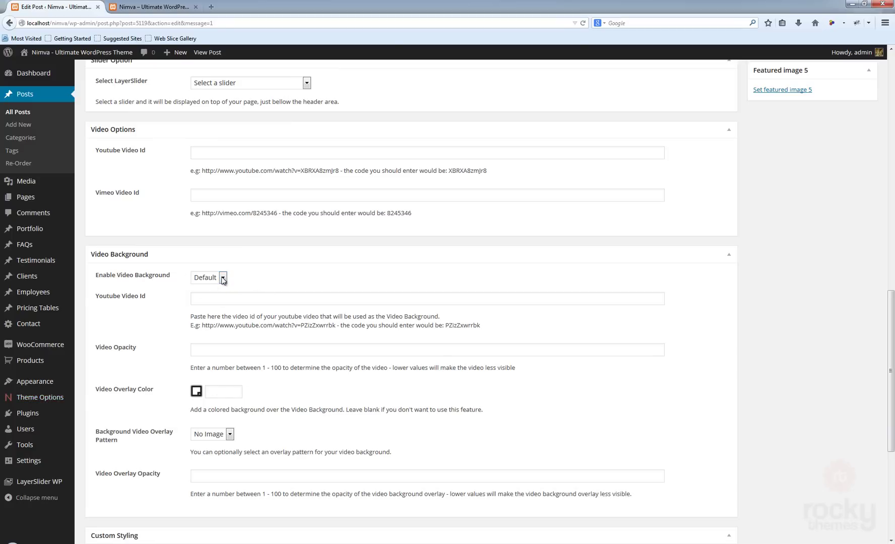
pyautogui.scroll(-2, 221, 280)
pyautogui.click(209, 228)
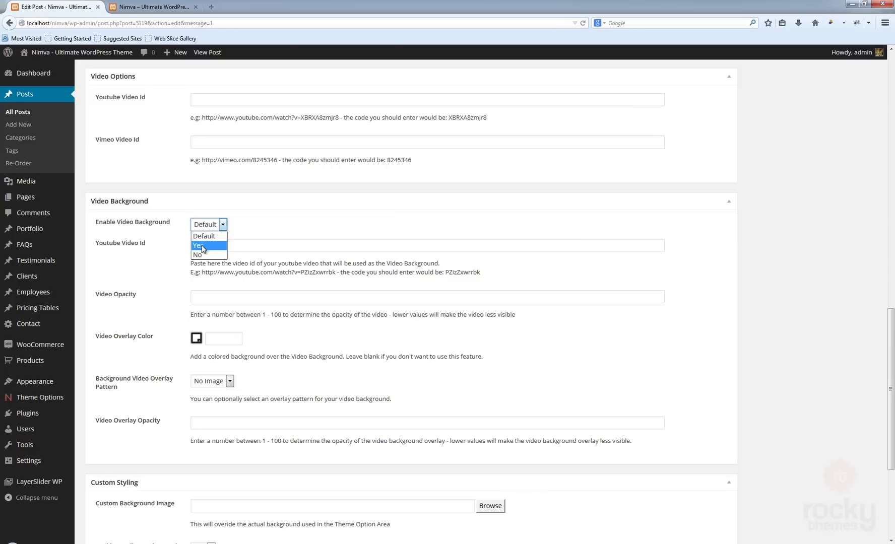
pyautogui.click(203, 246)
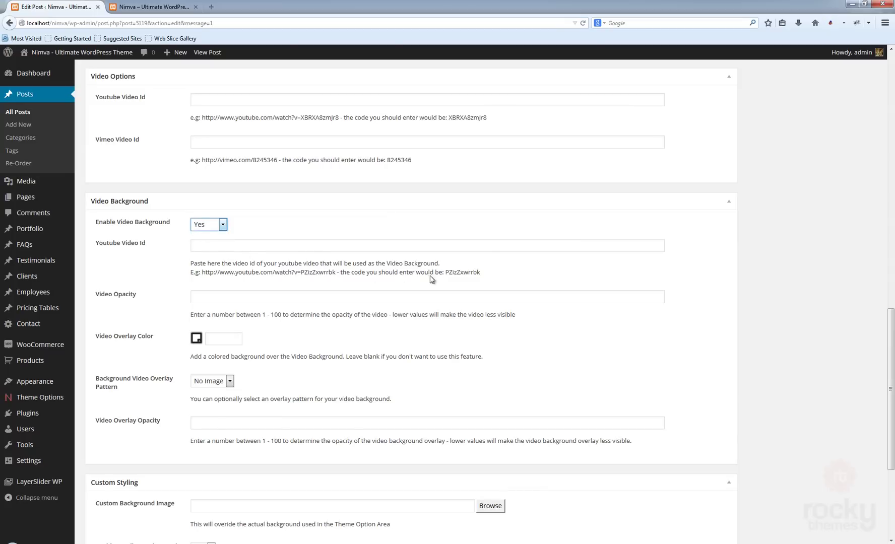
# Copy the example code PZizZxwrrbk into the Youtube Video Id of the Video Background settings
pyautogui.moveTo(445, 273); pyautogui.dragTo(476, 273)
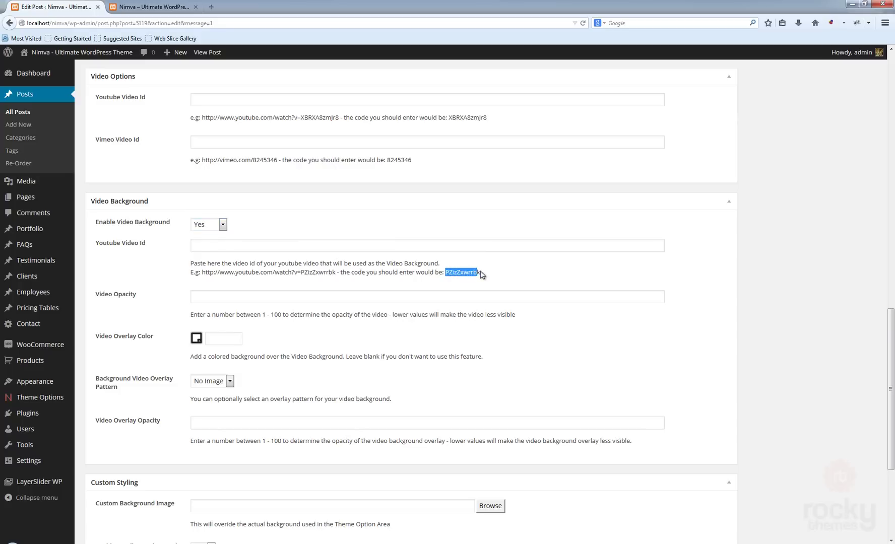
pyautogui.rightClick(463, 274)
pyautogui.click(484, 280)
pyautogui.click(244, 246)
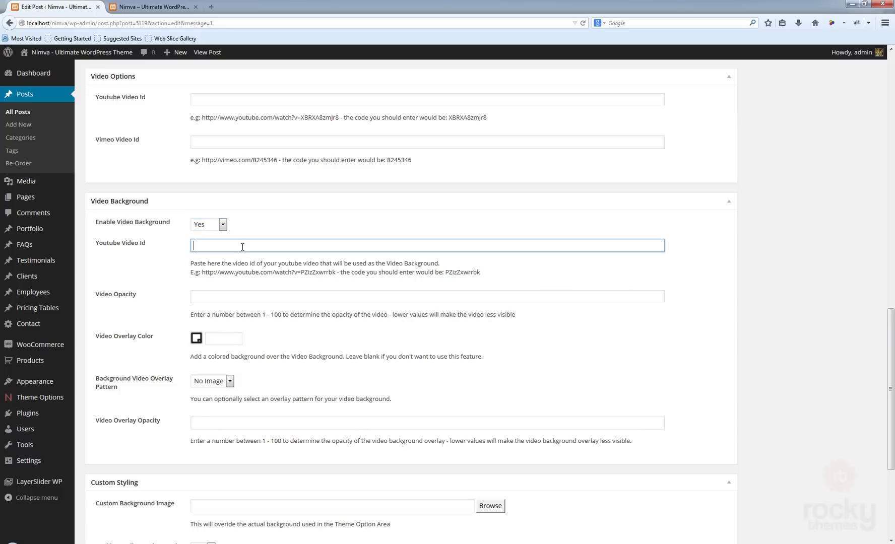
pyautogui.rightClick(241, 246)
pyautogui.click(276, 285)
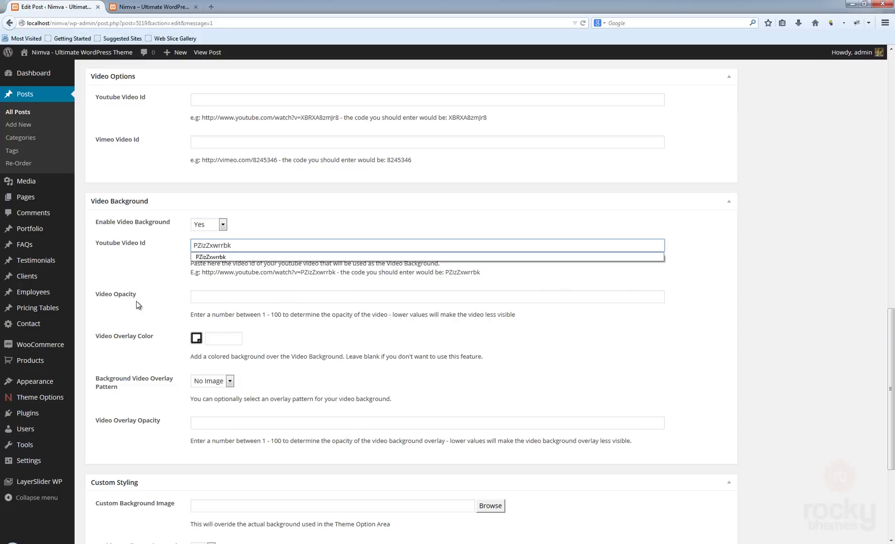
# Set the background's Video Opacity to 20 and update the post
pyautogui.click(130, 302)
pyautogui.click(232, 297)
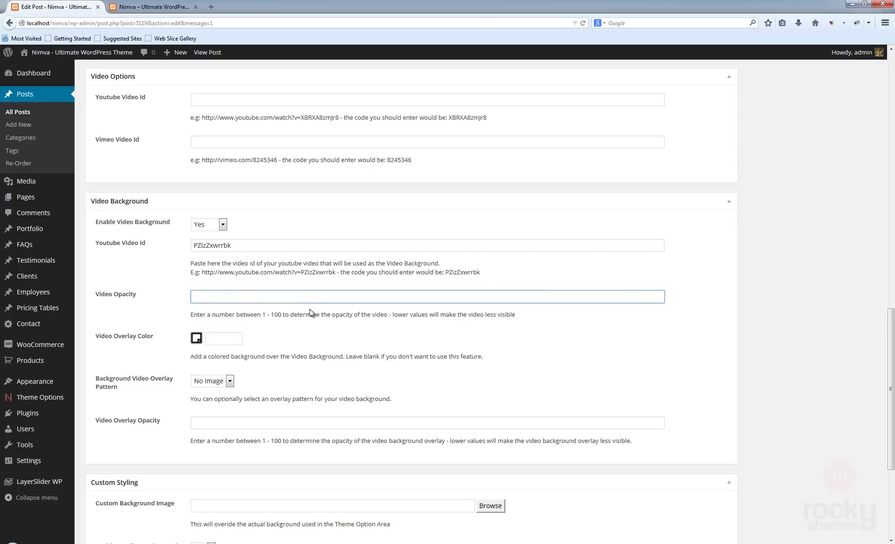
pyautogui.write('20')
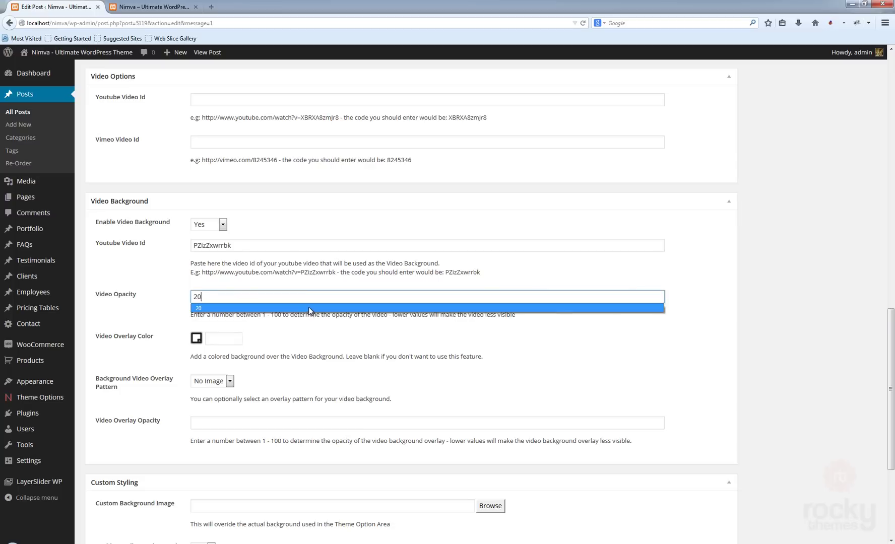
pyautogui.click(732, 323)
pyautogui.scroll(-2, 739, 317)
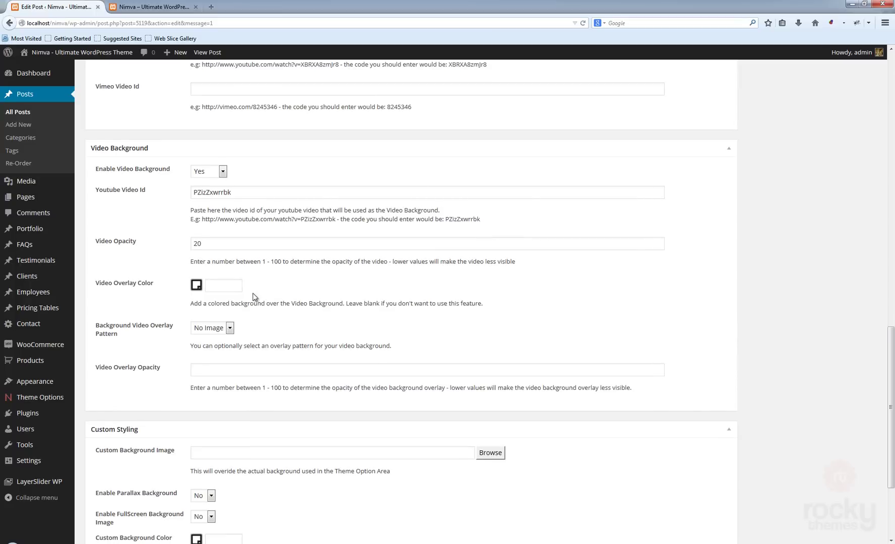
pyautogui.moveTo(890, 389); pyautogui.dragTo(892, 125)
pyautogui.scroll(2, 846, 211)
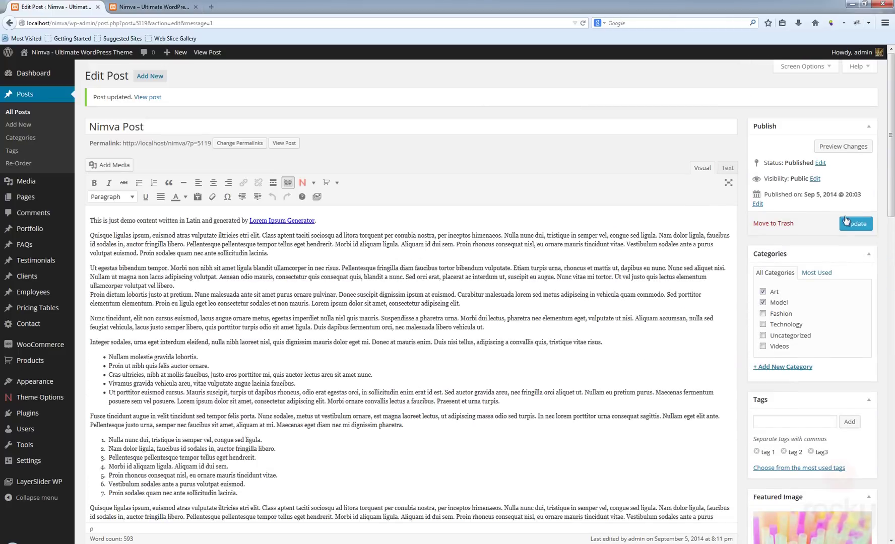
pyautogui.click(851, 229)
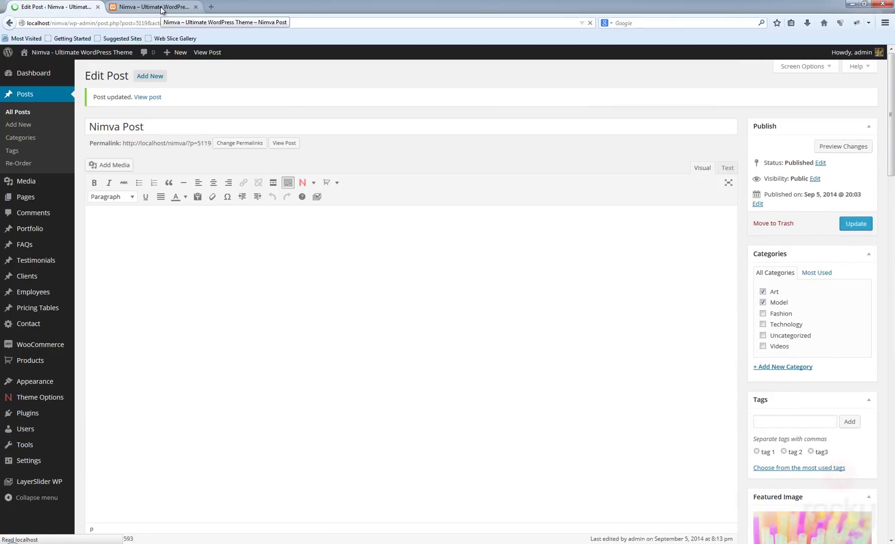
# Reload the published post and examine the video background along the whole length of the page
pyautogui.click(153, 7)
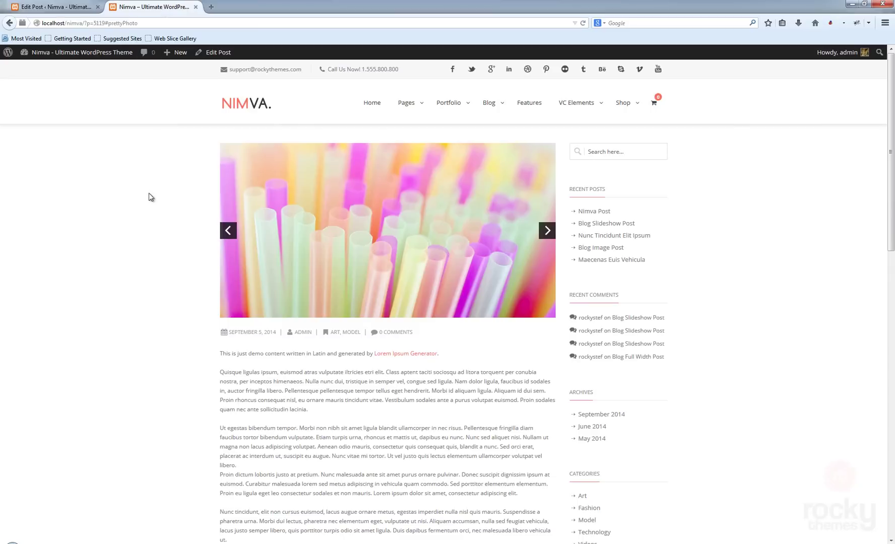
pyautogui.press('F5')
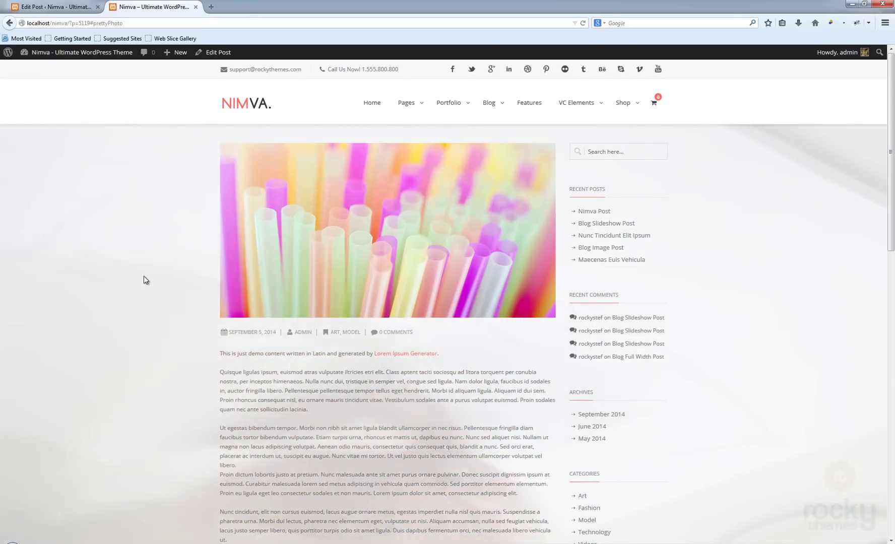
pyautogui.scroll(-2, 144, 276)
pyautogui.scroll(-5, 145, 280)
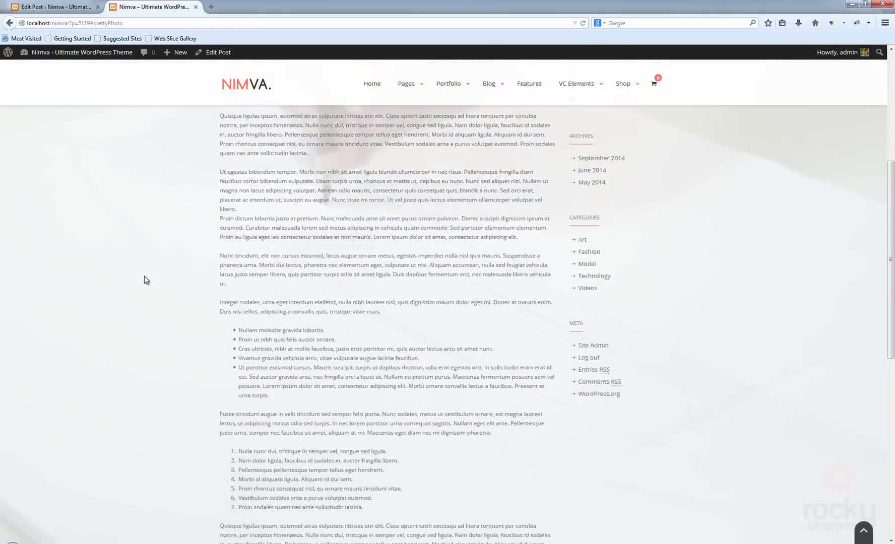
pyautogui.scroll(-7, 144, 276)
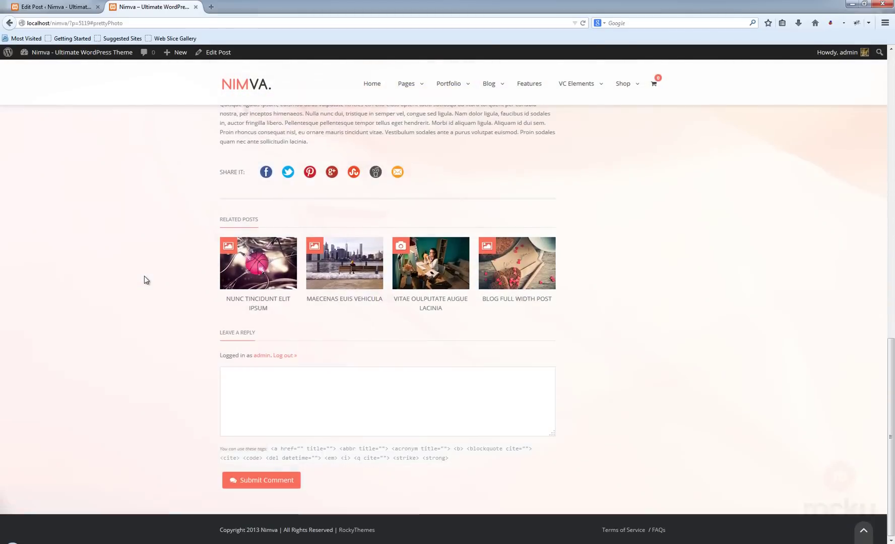
pyautogui.scroll(5, 143, 276)
pyautogui.scroll(10, 143, 276)
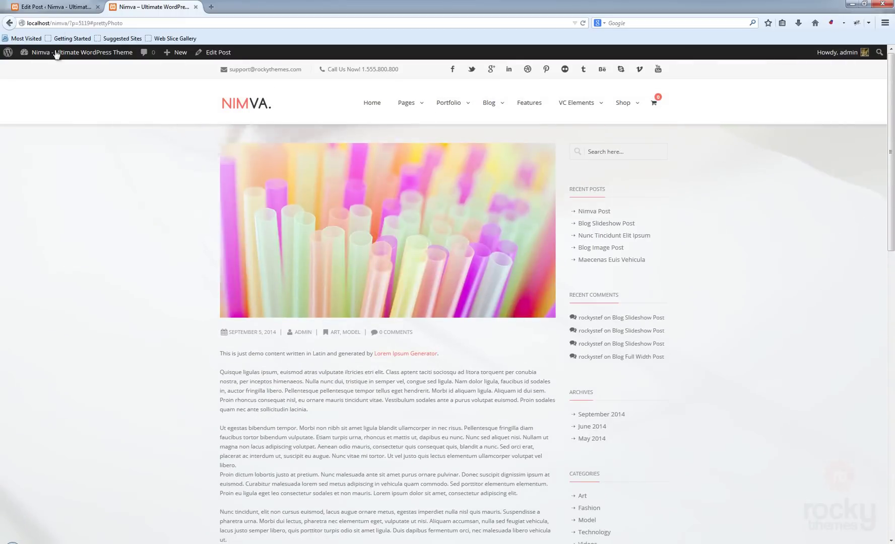
pyautogui.press('F5')
# Back in the post editor, set the Video Overlay Color to light green #c7ffcc
pyautogui.click(67, 6)
pyautogui.scroll(-5, 381, 366)
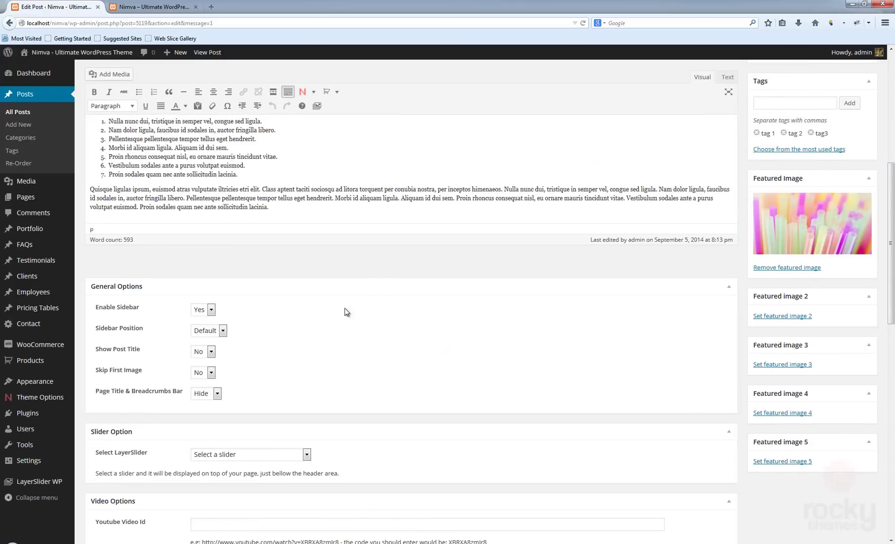
pyautogui.scroll(-6, 360, 313)
pyautogui.scroll(-2, 359, 318)
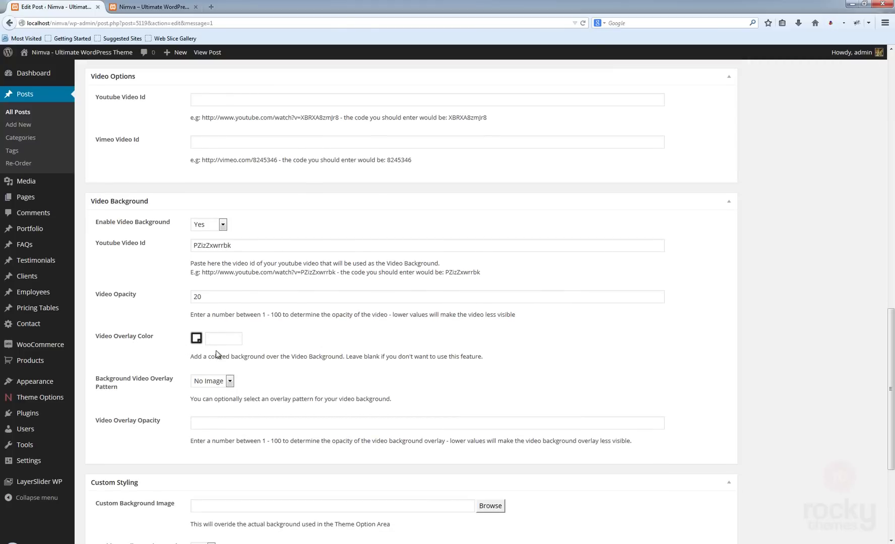
pyautogui.click(196, 338)
pyautogui.click(221, 362)
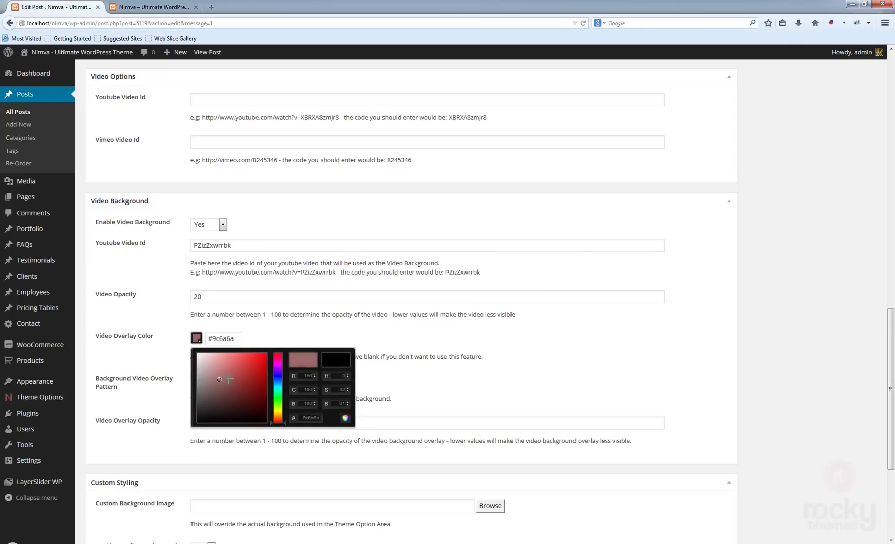
pyautogui.click(278, 399)
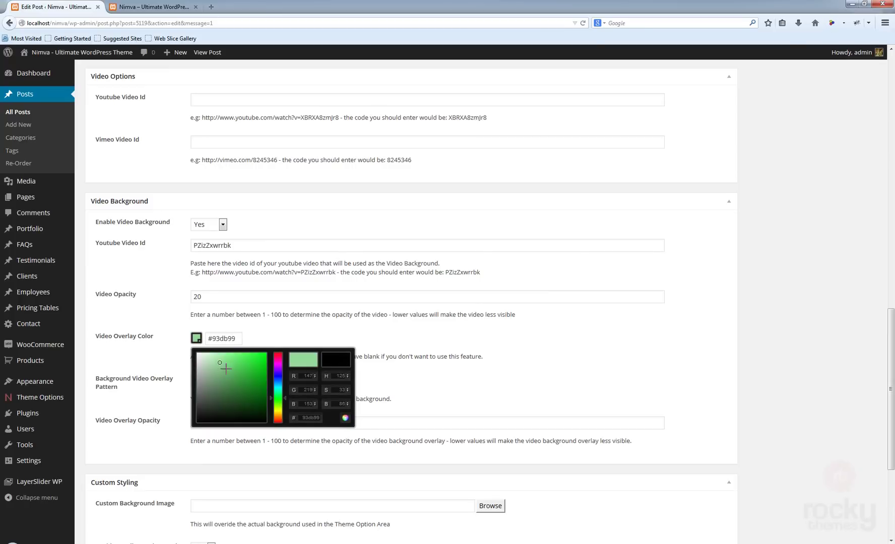
pyautogui.click(218, 354)
pyautogui.click(567, 356)
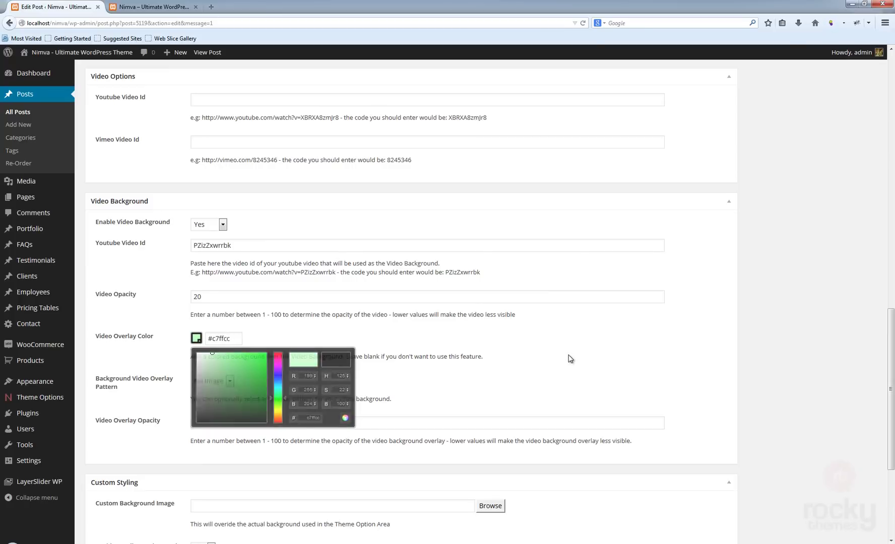
# After a look at the published post, set the Video Overlay Opacity to 30 and update the post
pyautogui.click(151, 7)
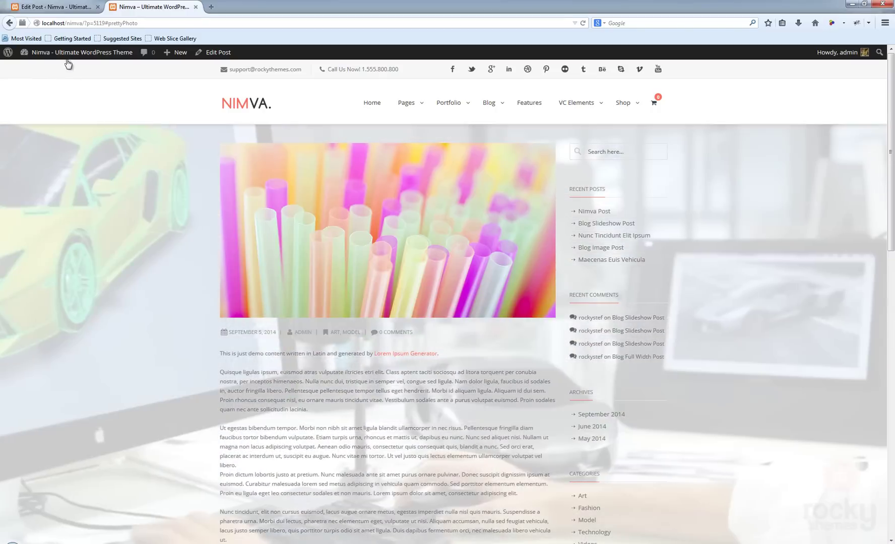
pyautogui.click(44, 6)
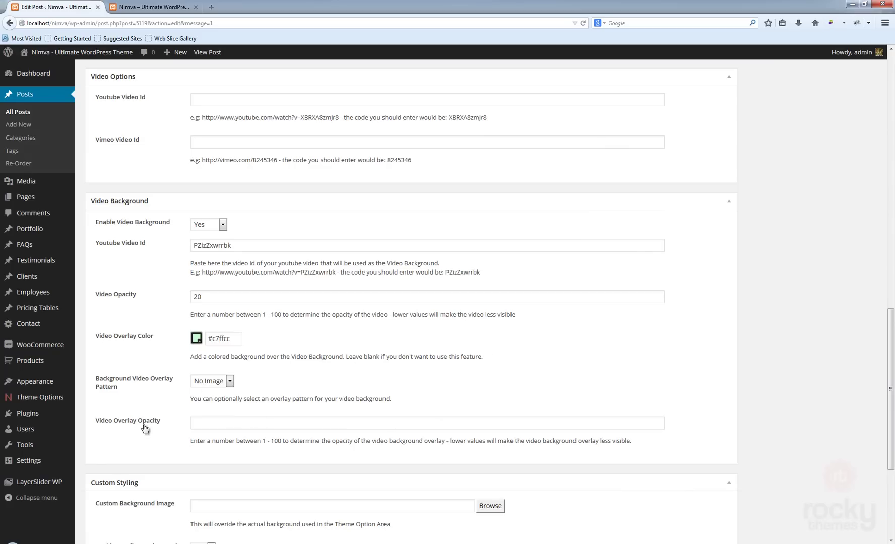
pyautogui.click(214, 424)
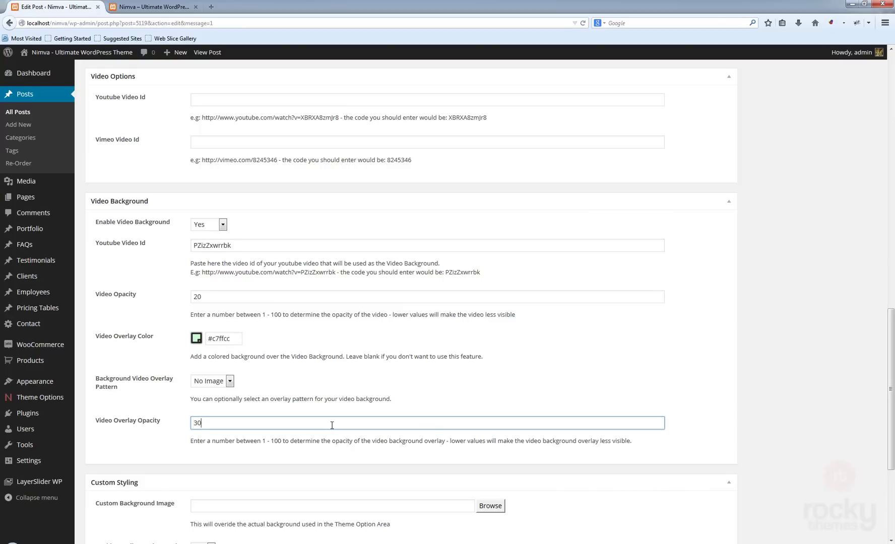
pyautogui.scroll(15, 855, 392)
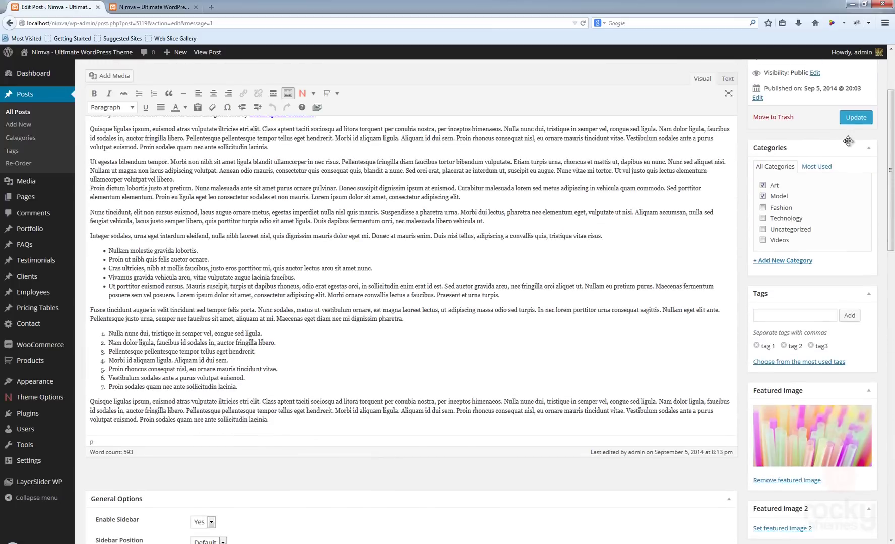
pyautogui.click(859, 122)
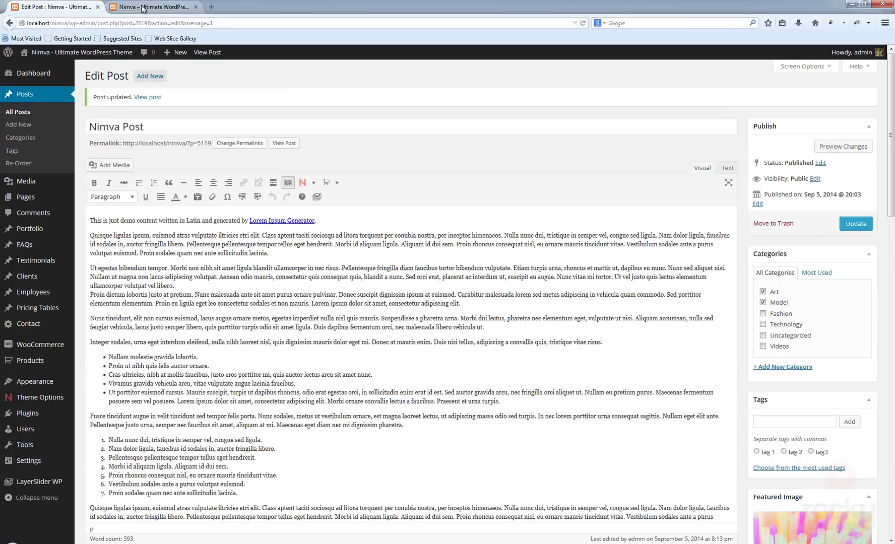
# Reload the published post and examine the colored overlay on the video background
pyautogui.click(143, 9)
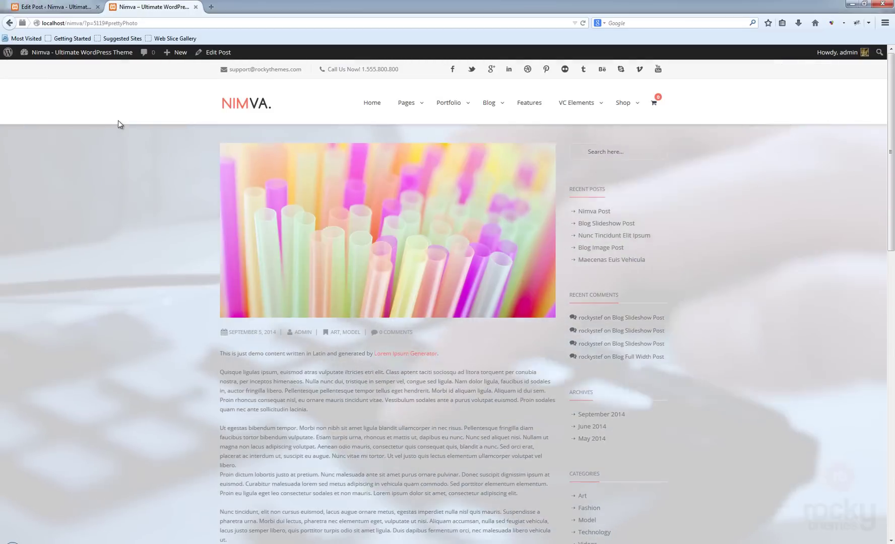
pyautogui.press('F5')
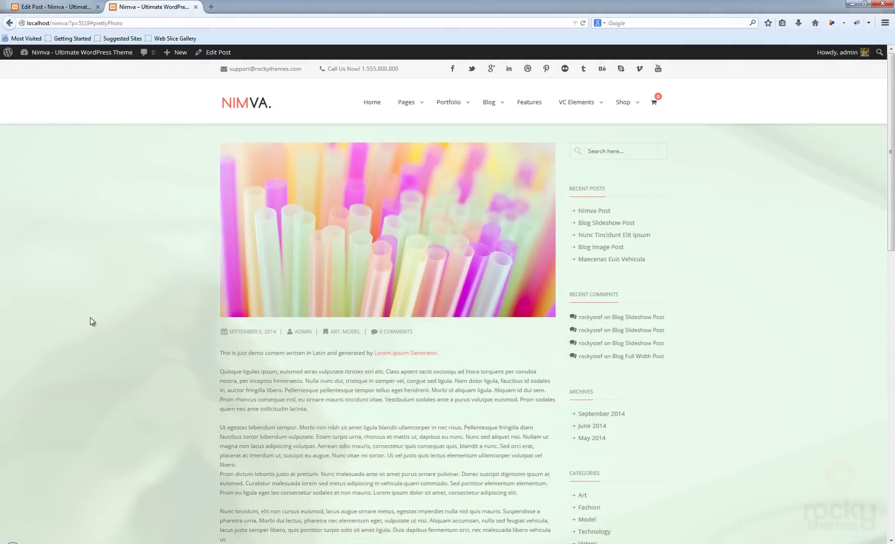
pyautogui.scroll(-3, 90, 320)
pyautogui.scroll(-5, 93, 322)
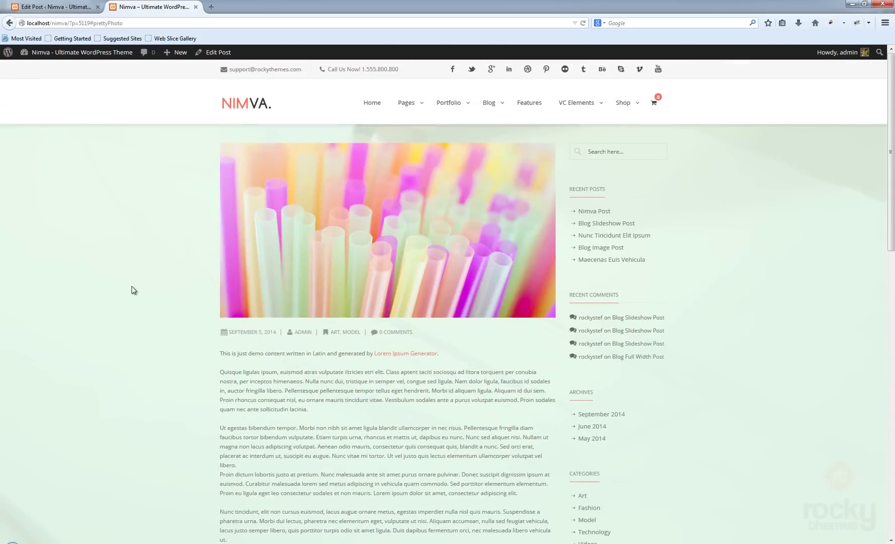
# Back in the post editor, clear the Video Overlay Color and set the Background Video Overlay Pattern to Pattern 4
pyautogui.hotkey('ctrl', 'Tab')
pyautogui.scroll(-12, 428, 392)
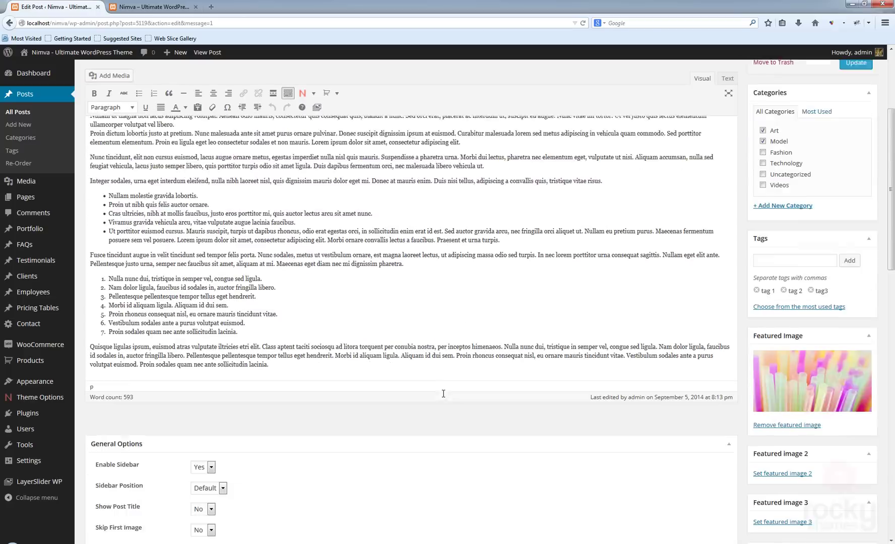
pyautogui.scroll(-3, 390, 400)
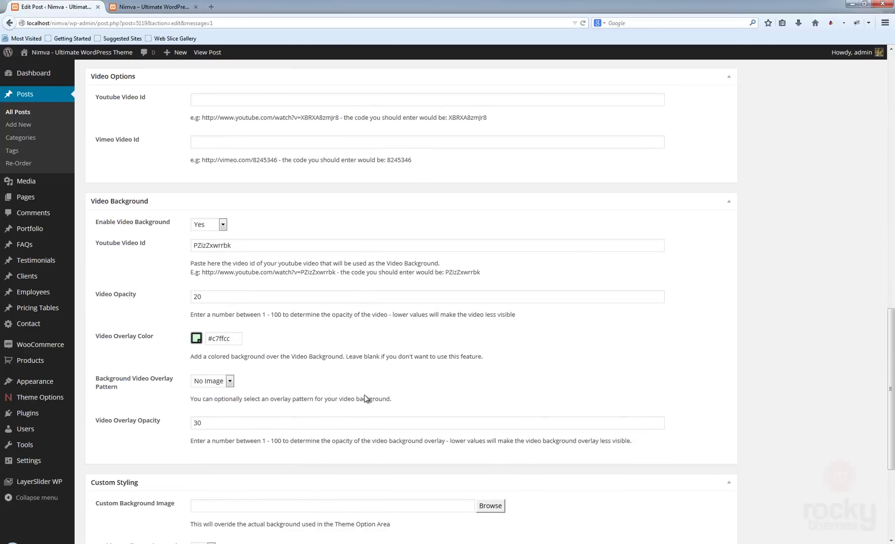
pyautogui.scroll(-1, 270, 362)
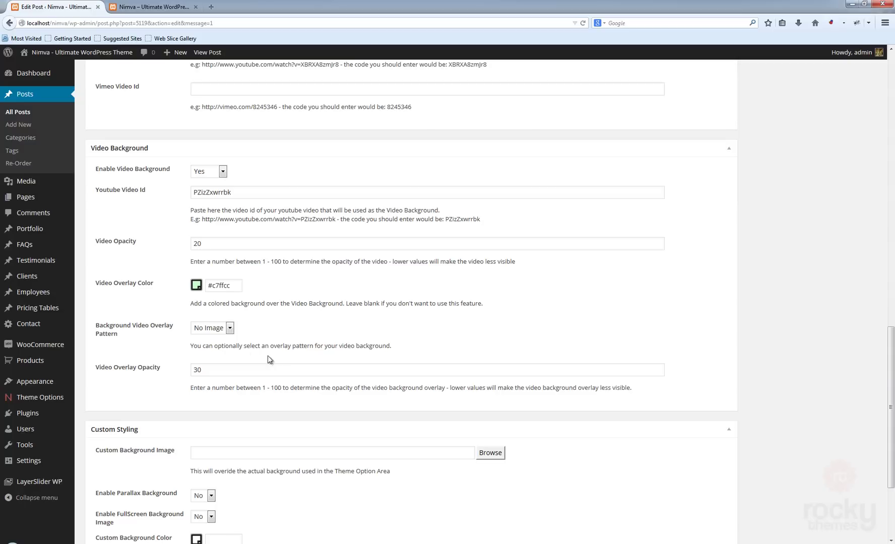
pyautogui.tripleClick(221, 285)
pyautogui.press('BackSpace')
pyautogui.click(215, 330)
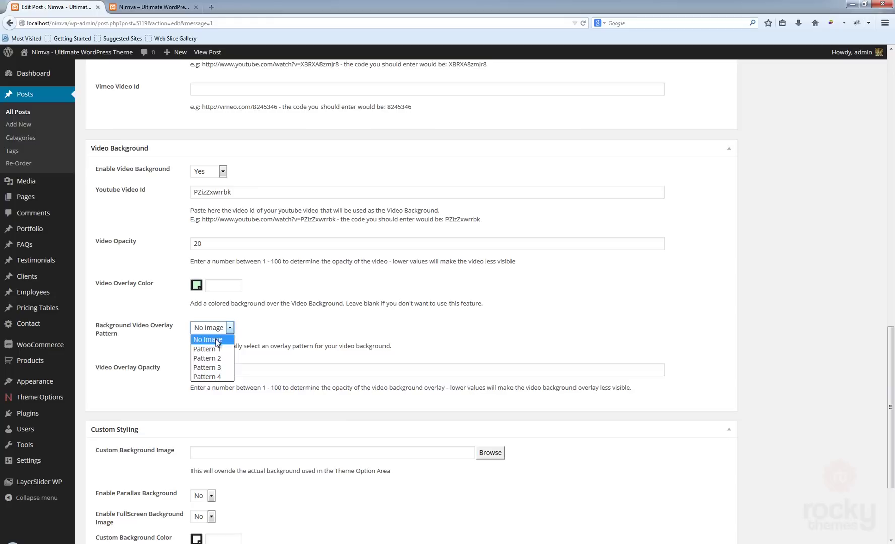
pyautogui.click(214, 377)
# Set the Video Overlay Opacity to 5
pyautogui.moveTo(211, 371); pyautogui.dragTo(182, 369)
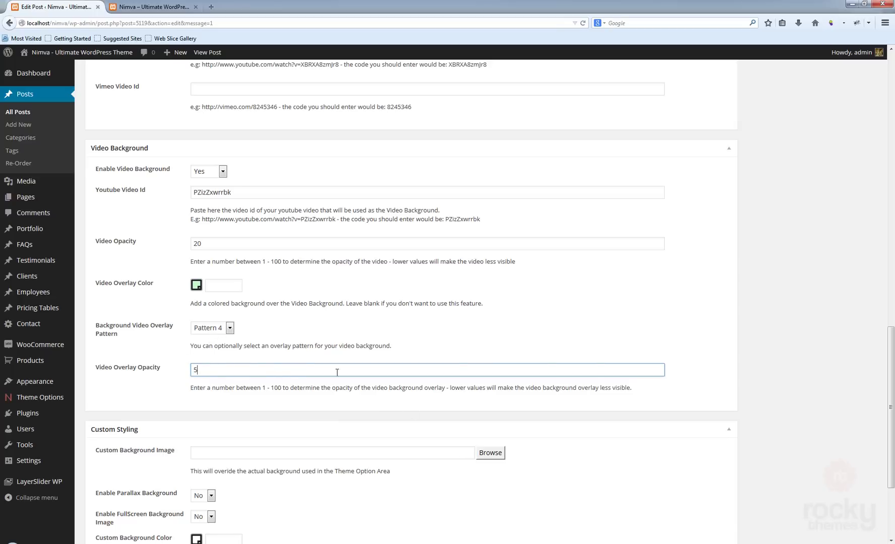
pyautogui.click(757, 348)
pyautogui.moveTo(890, 403); pyautogui.dragTo(890, 123)
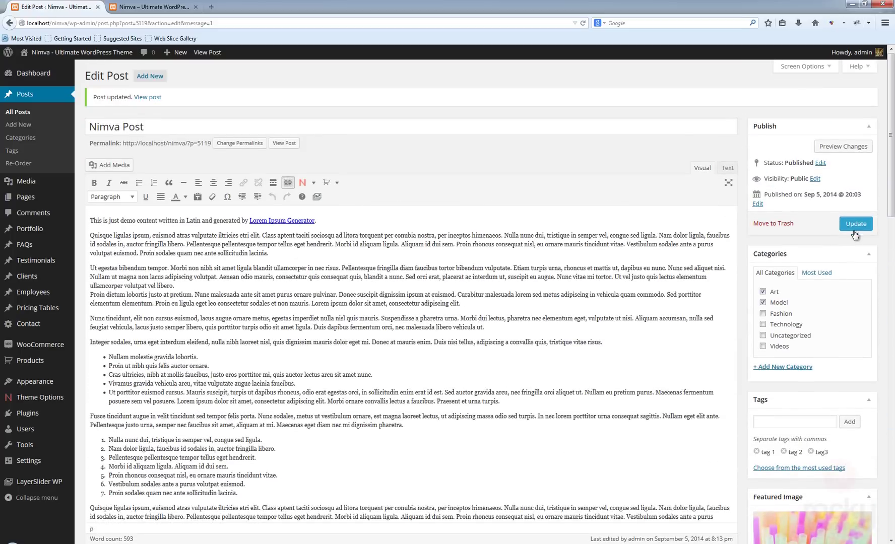
# Set Enable Sidebar to No in the post's General Options and update the post
pyautogui.scroll(-6, 744, 331)
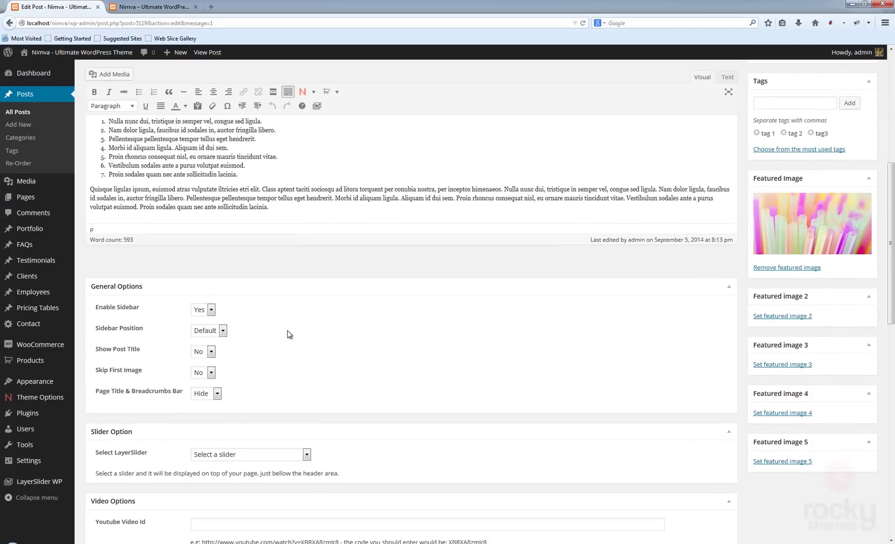
pyautogui.click(209, 311)
pyautogui.click(204, 330)
pyautogui.scroll(1, 566, 371)
pyautogui.scroll(5, 566, 371)
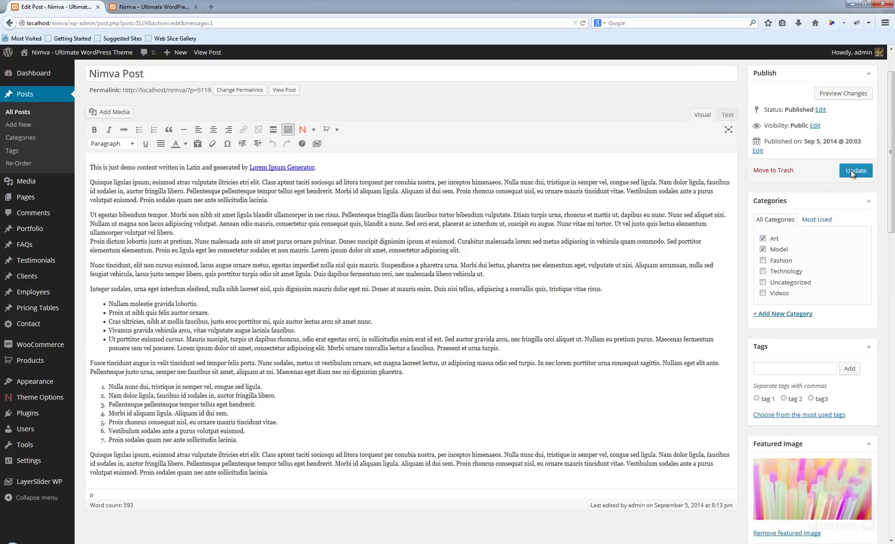
pyautogui.click(854, 171)
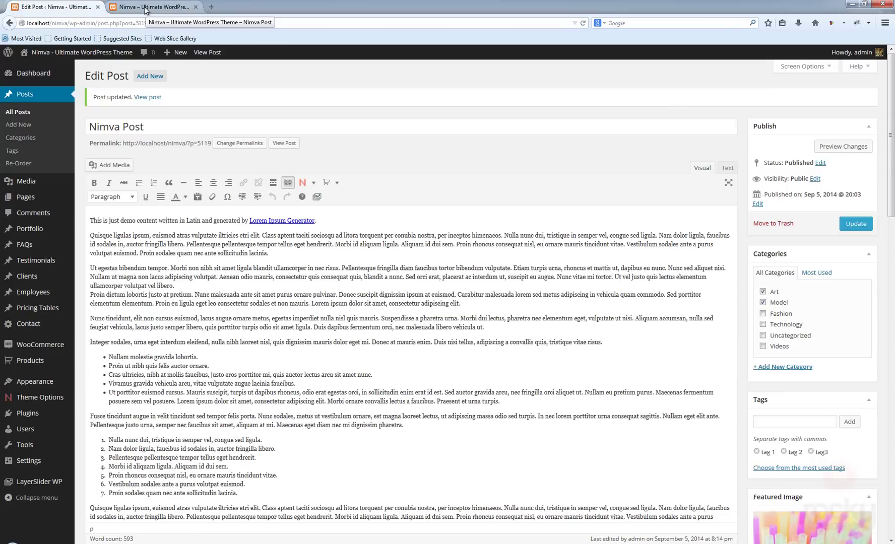
# Reload the published post and examine the pattern overlay and the layout without a sidebar along the whole page
pyautogui.click(146, 7)
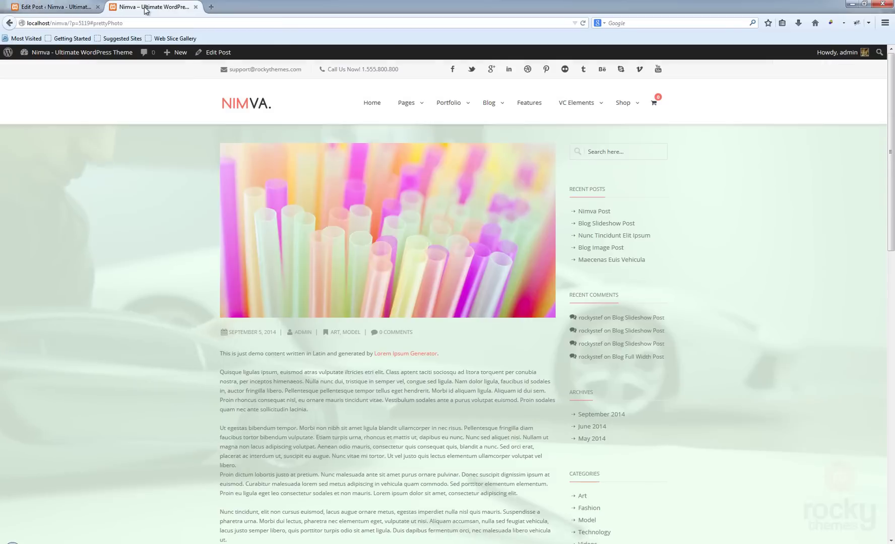
pyautogui.press('F5')
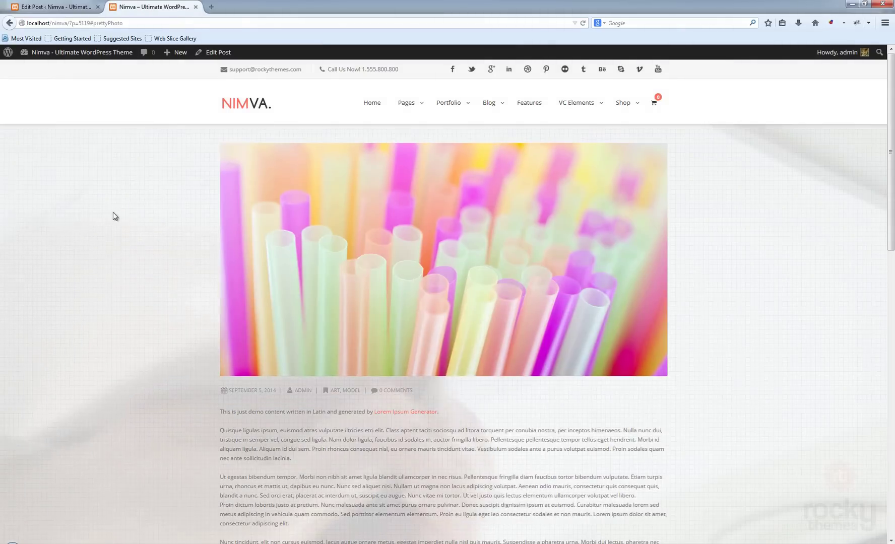
pyautogui.scroll(-2, 133, 232)
pyautogui.scroll(-5, 134, 236)
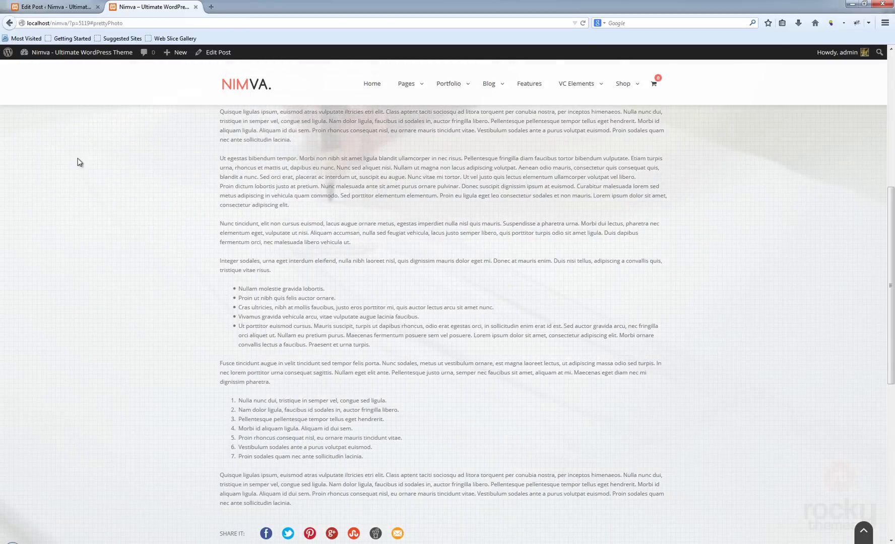
pyautogui.scroll(-1, 105, 239)
pyautogui.scroll(-3, 106, 239)
pyautogui.scroll(9, 106, 238)
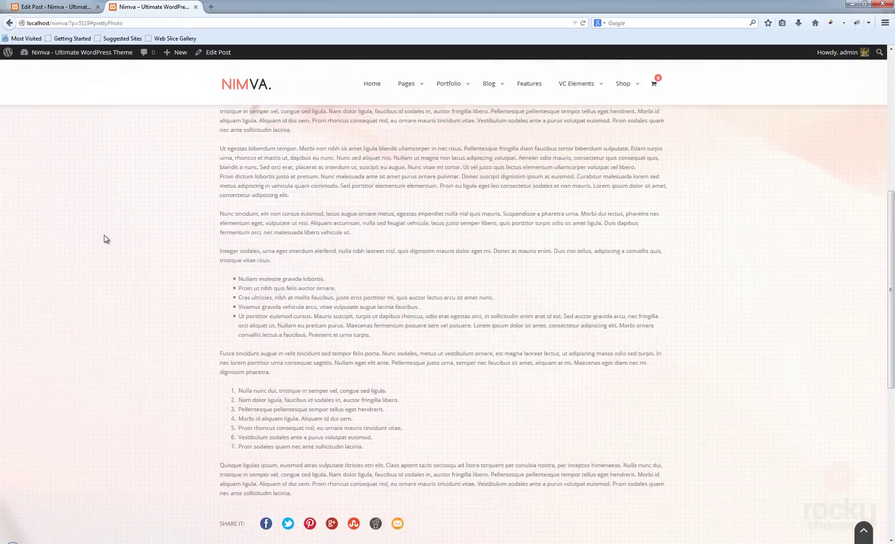
pyautogui.scroll(1, 108, 235)
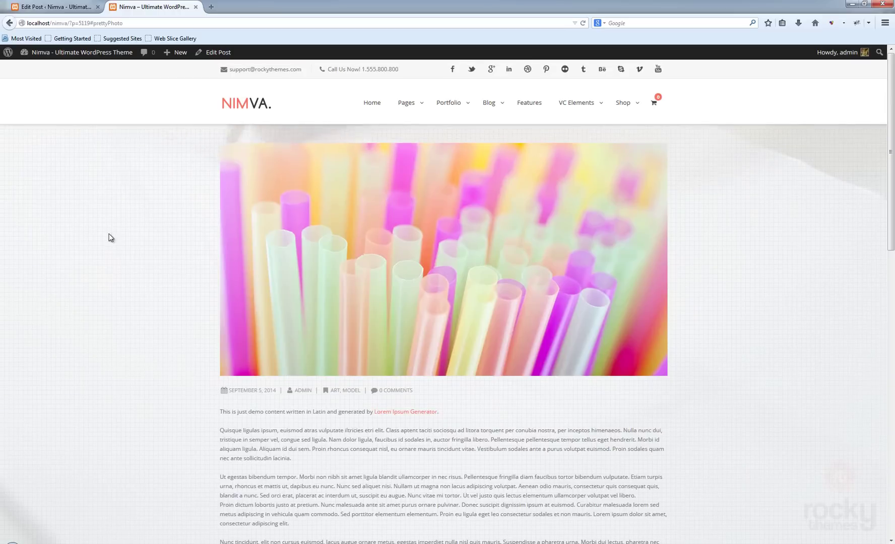
pyautogui.scroll(-8, 111, 237)
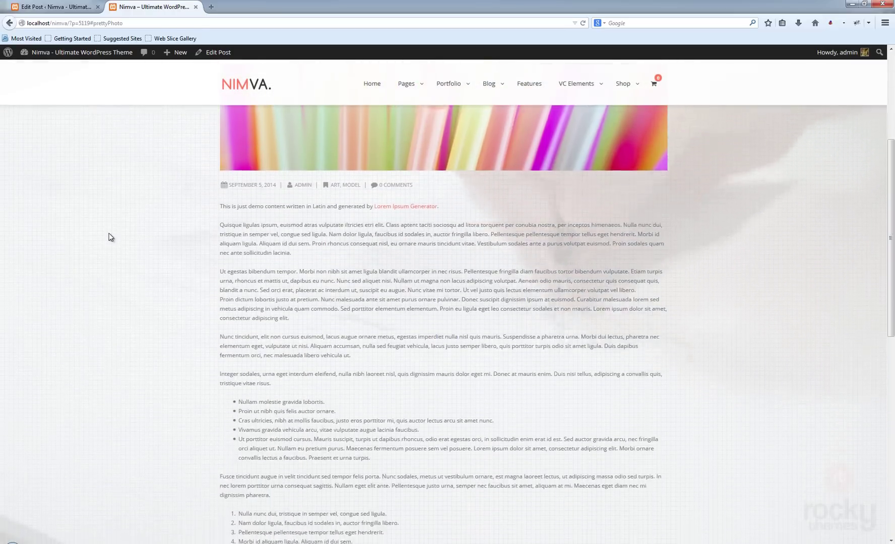
pyautogui.scroll(-4, 110, 235)
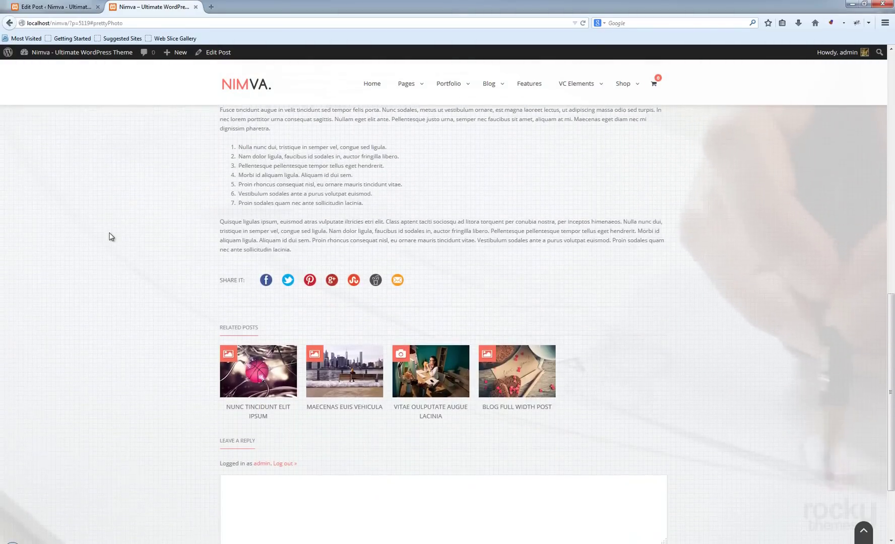
# In the post editor, set Enable Video Background to Default and clear the background's Youtube Video Id
pyautogui.click(64, 9)
pyautogui.scroll(-1, 348, 332)
pyautogui.scroll(-15, 348, 332)
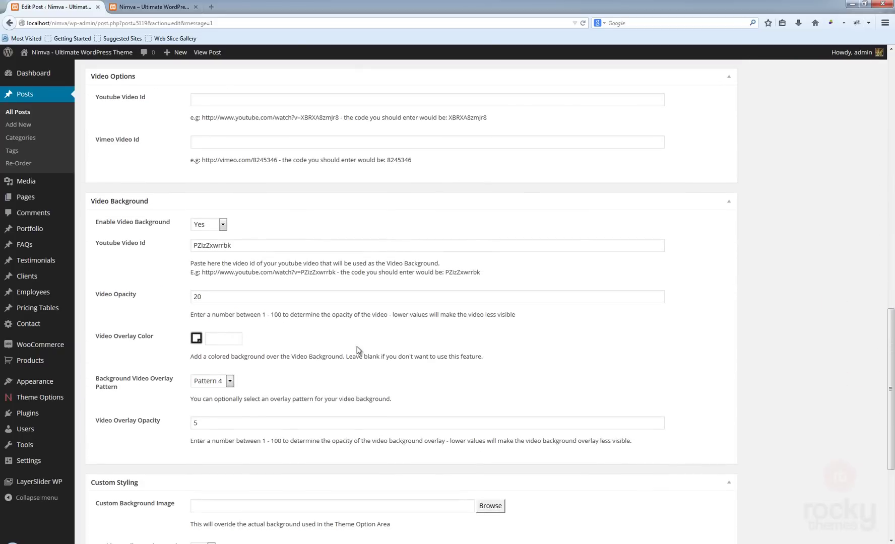
pyautogui.scroll(-2, 353, 347)
pyautogui.click(214, 120)
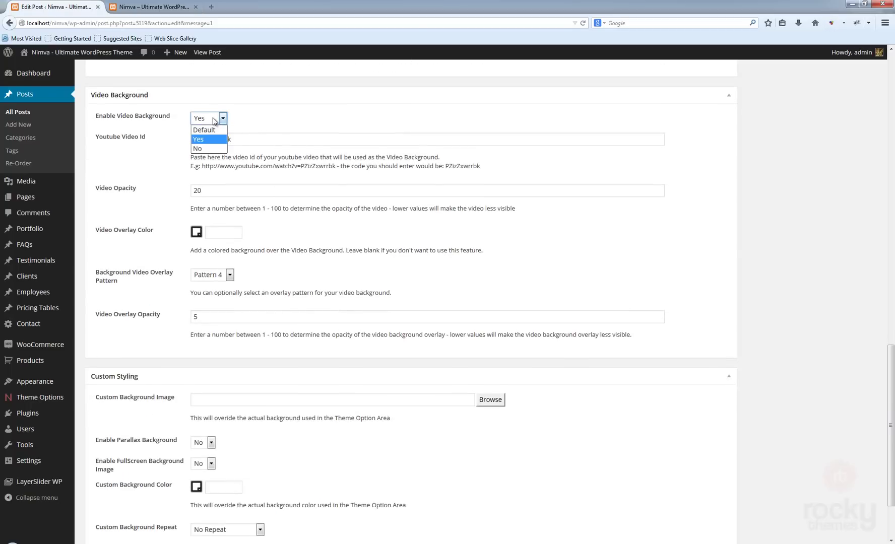
pyautogui.click(207, 130)
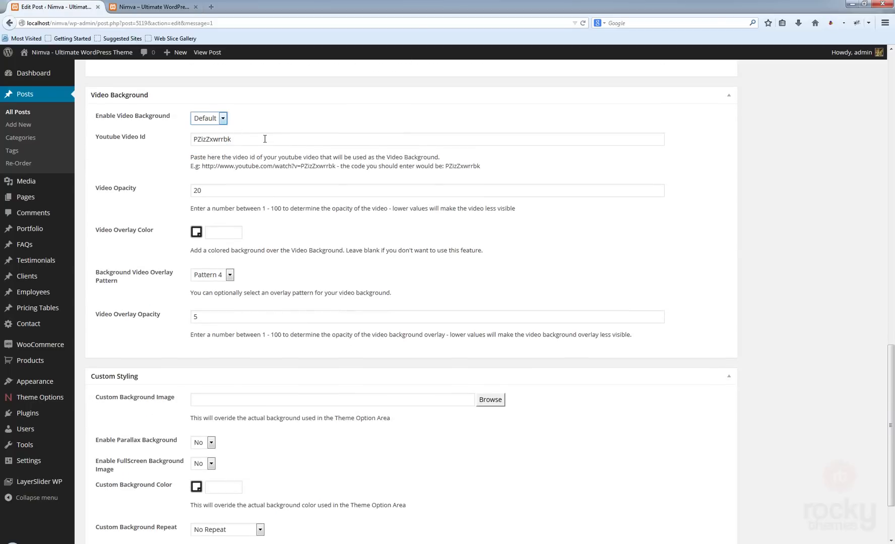
pyautogui.doubleClick(246, 141)
pyautogui.press('BackSpace')
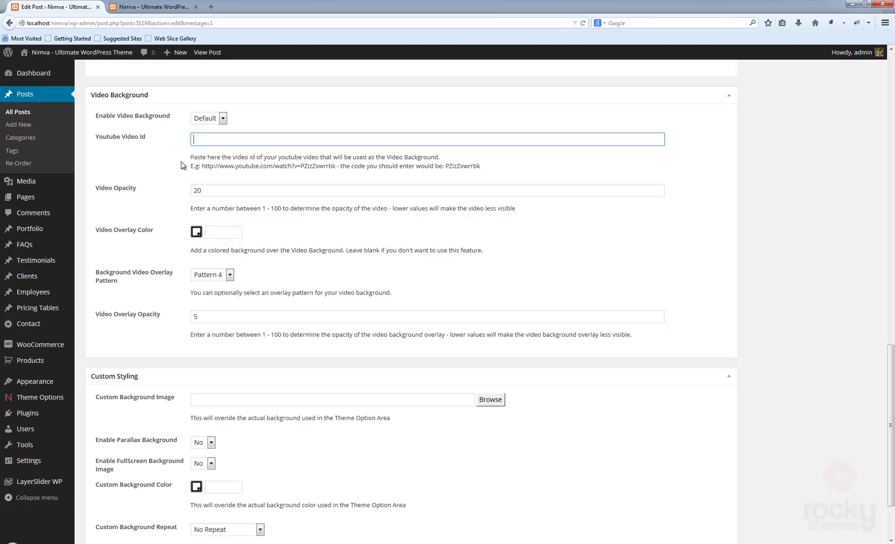
# Clear the Video Opacity and Video Overlay Opacity values and set the Background Video Overlay Pattern to No Image
pyautogui.doubleClick(212, 192)
pyautogui.press('BackSpace')
pyautogui.click(210, 275)
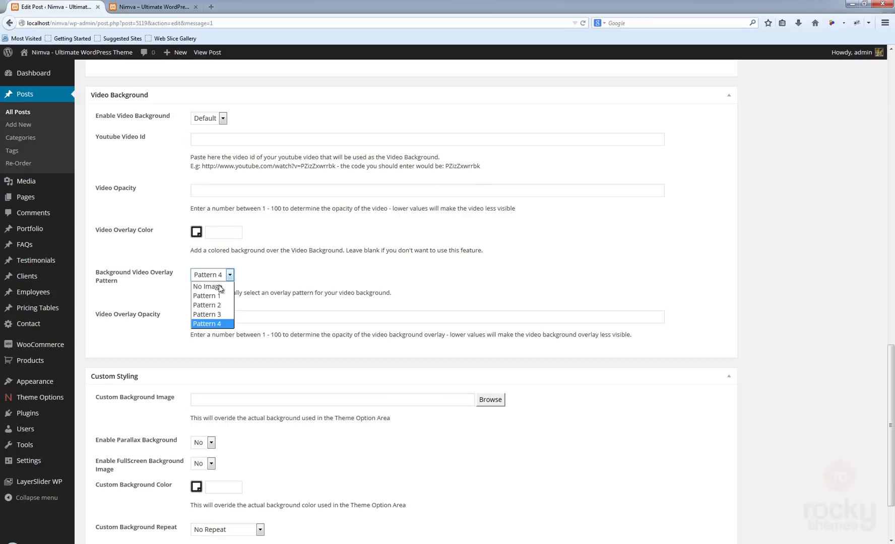
pyautogui.click(212, 286)
pyautogui.doubleClick(194, 316)
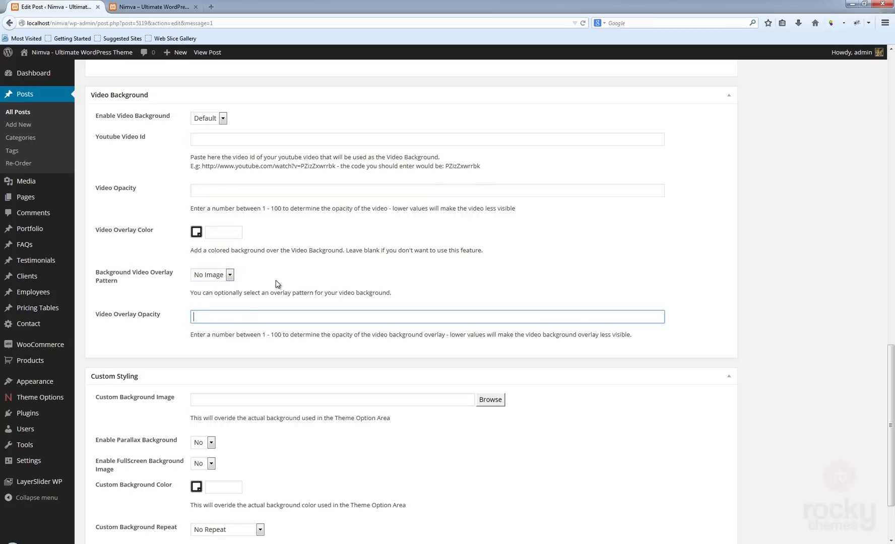
pyautogui.click(215, 118)
pyautogui.click(288, 122)
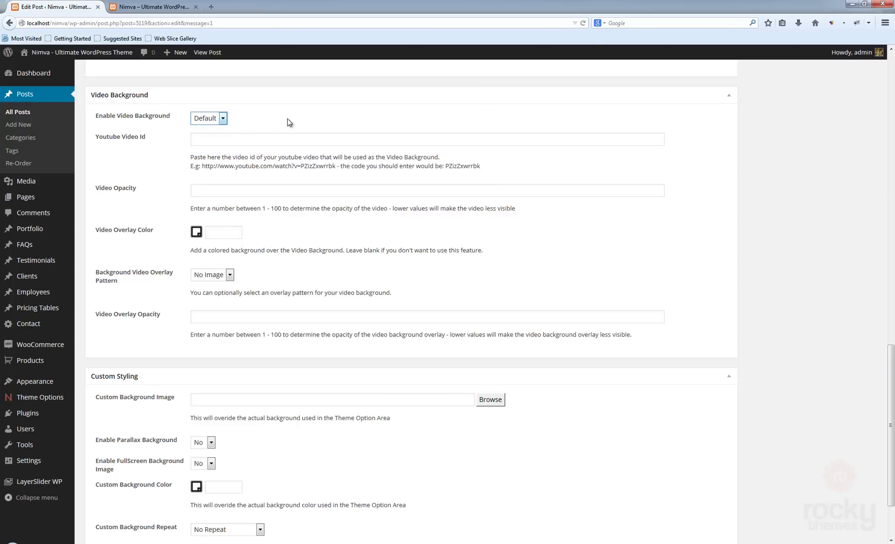
# Insert bg-img from the media library as the Custom Background Image in Custom Styling and update the post
pyautogui.scroll(-3, 718, 194)
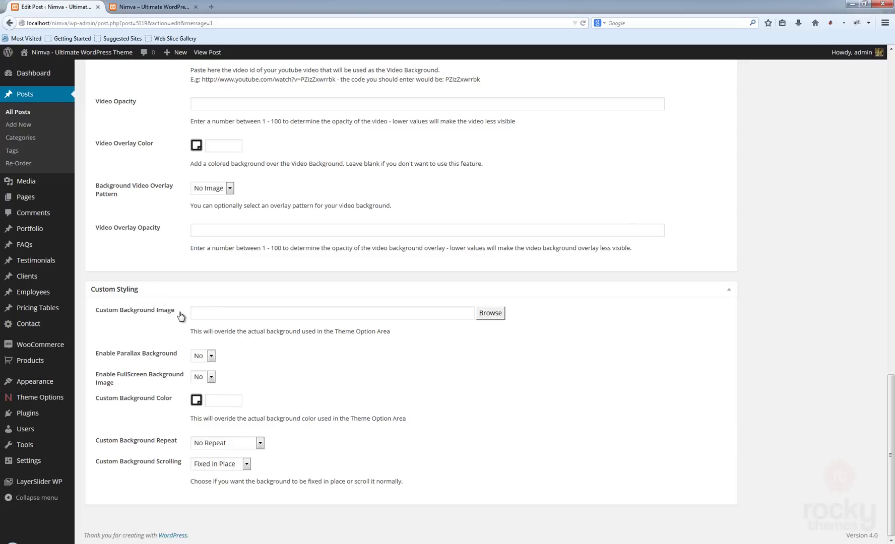
pyautogui.click(227, 315)
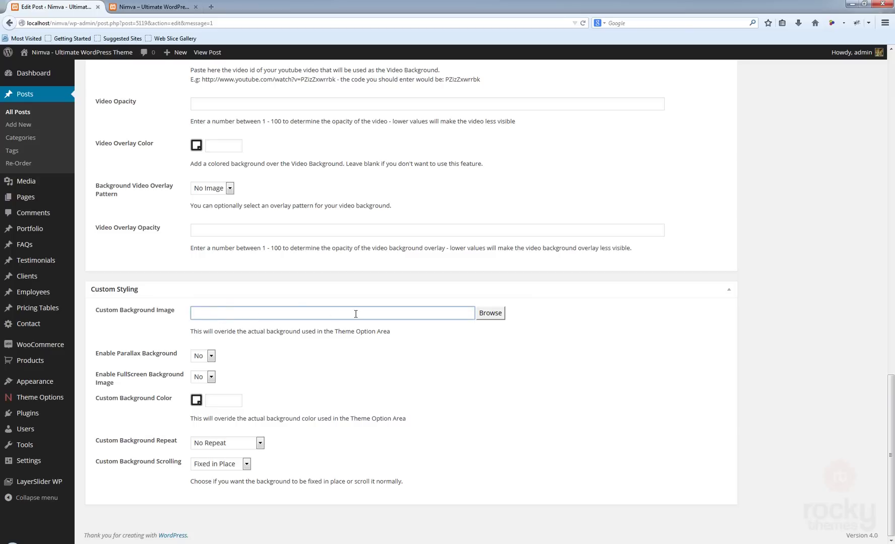
pyautogui.click(490, 313)
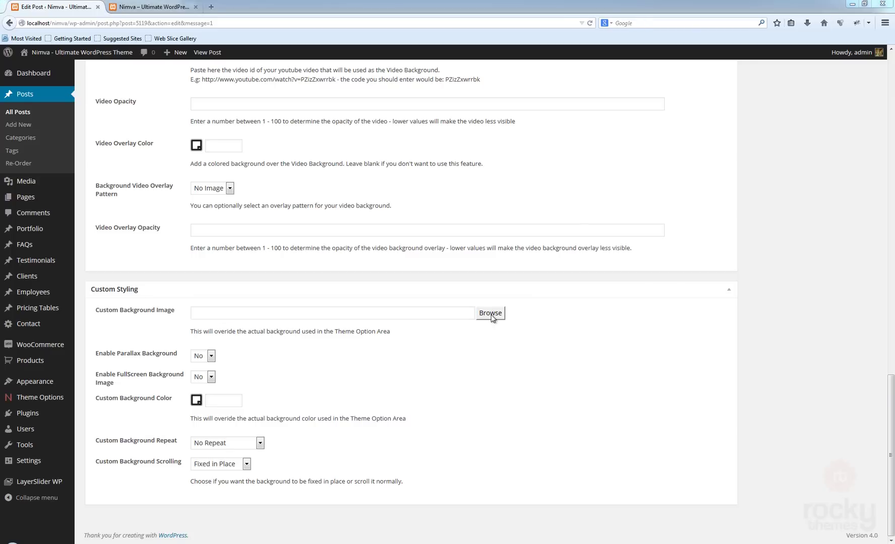
pyautogui.click(490, 313)
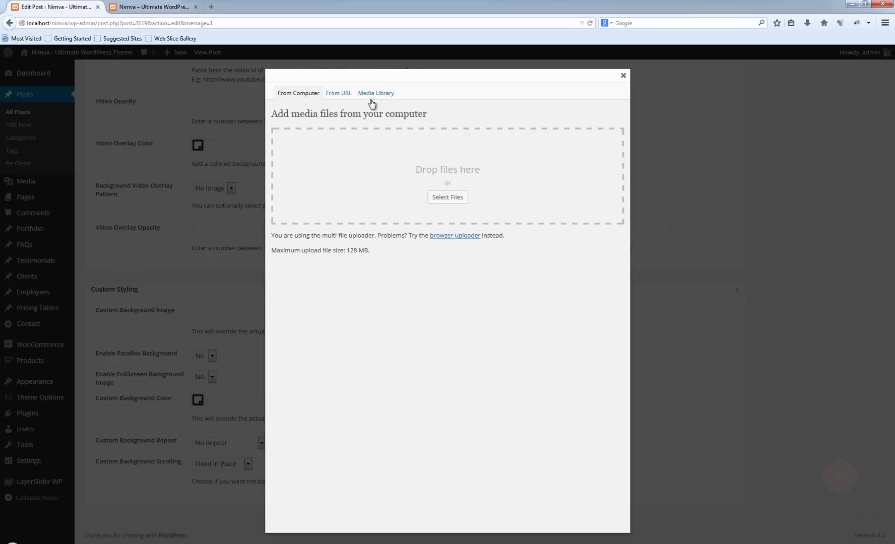
pyautogui.click(374, 93)
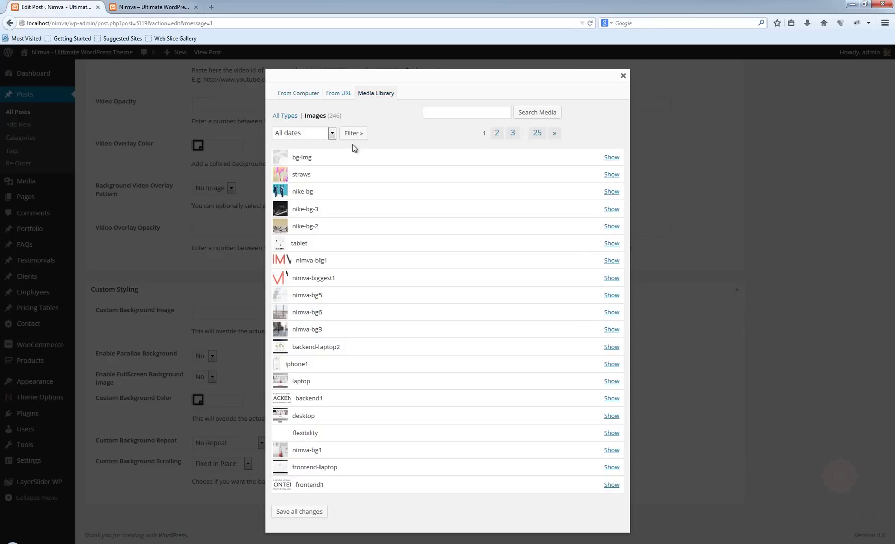
pyautogui.click(611, 157)
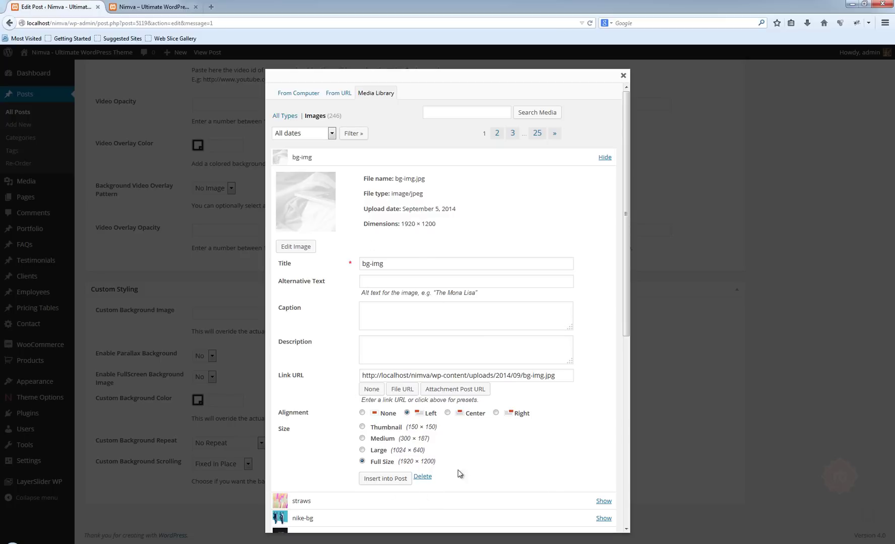
pyautogui.click(389, 481)
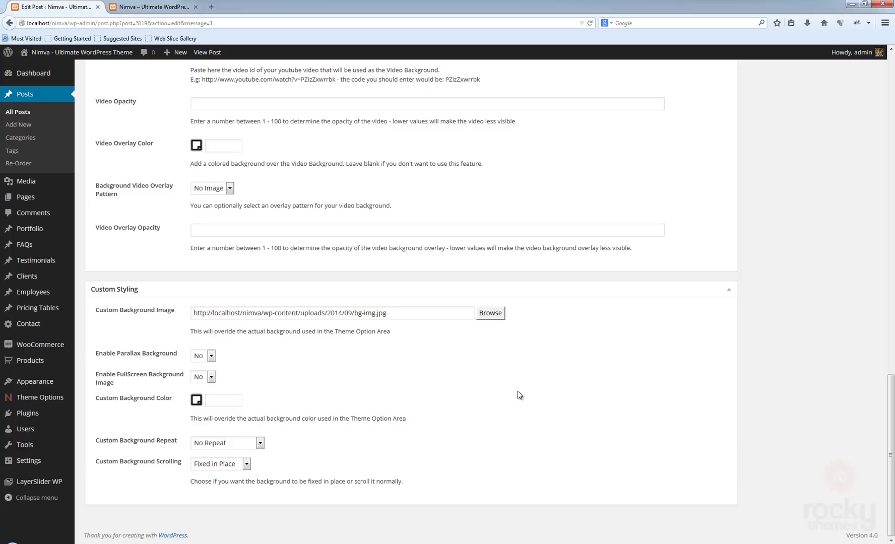
pyautogui.scroll(20, 651, 376)
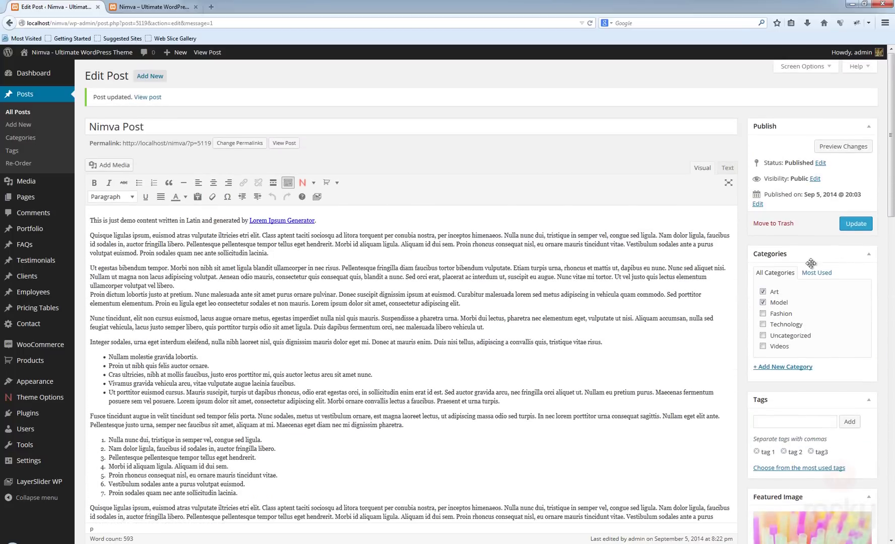
pyautogui.click(856, 225)
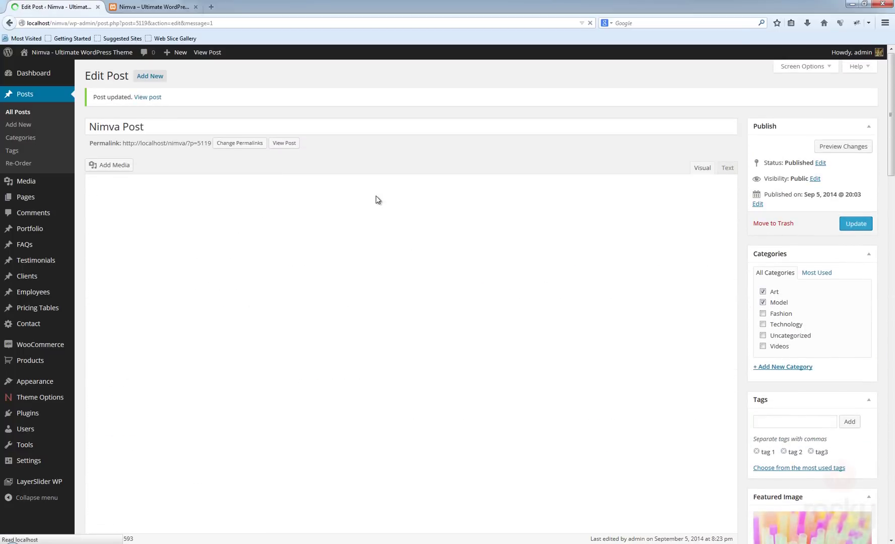
# Reload the published post and examine the custom background image behind the content
pyautogui.click(140, 11)
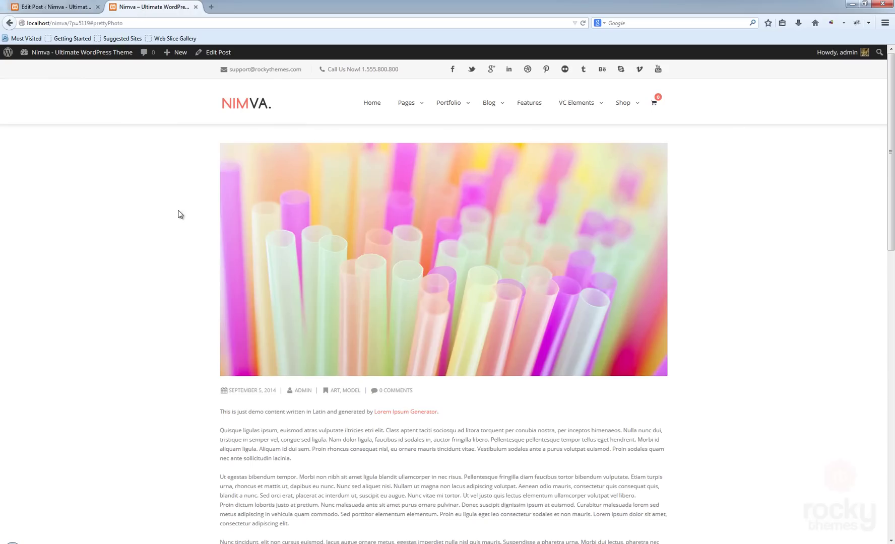
pyautogui.press('F5')
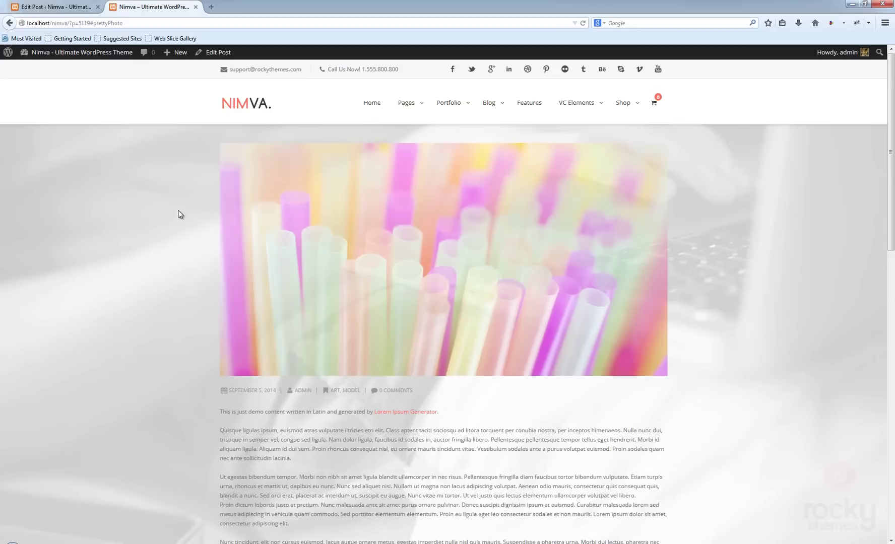
pyautogui.scroll(-15, 145, 201)
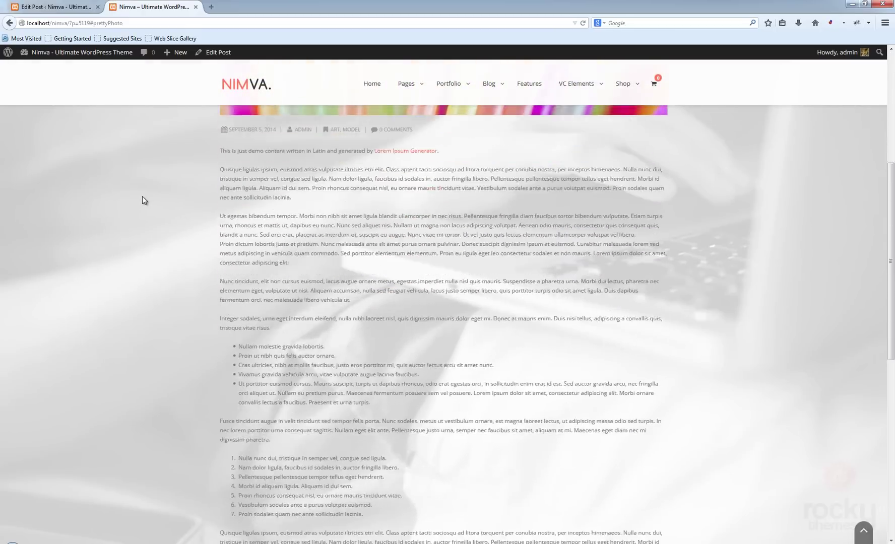
# Examine how the fixed background image behaves behind the published post's text and featured image
pyautogui.scroll(-3, 143, 197)
pyautogui.scroll(8, 142, 196)
pyautogui.scroll(5, 143, 195)
pyautogui.scroll(-6, 143, 196)
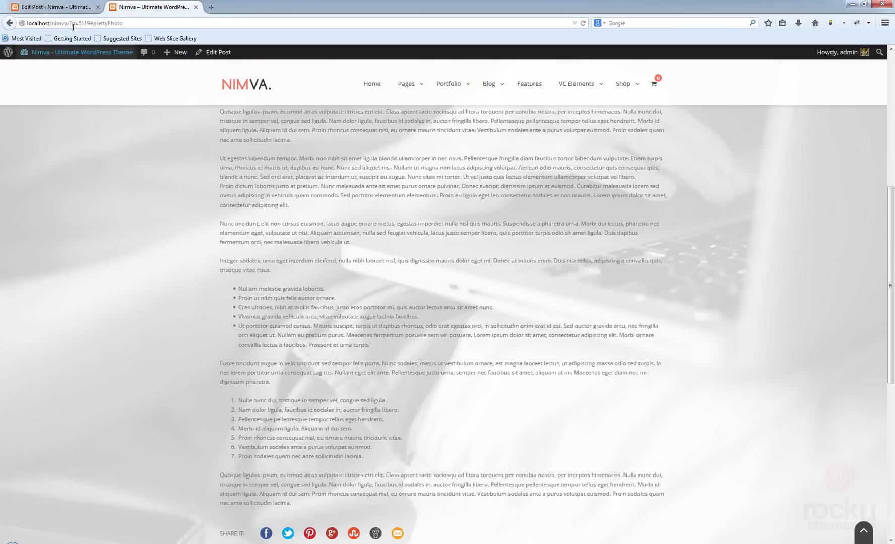
# In the post editor's Custom Styling options, set Enable Parallax Background to Yes and update the post
pyautogui.click(70, 9)
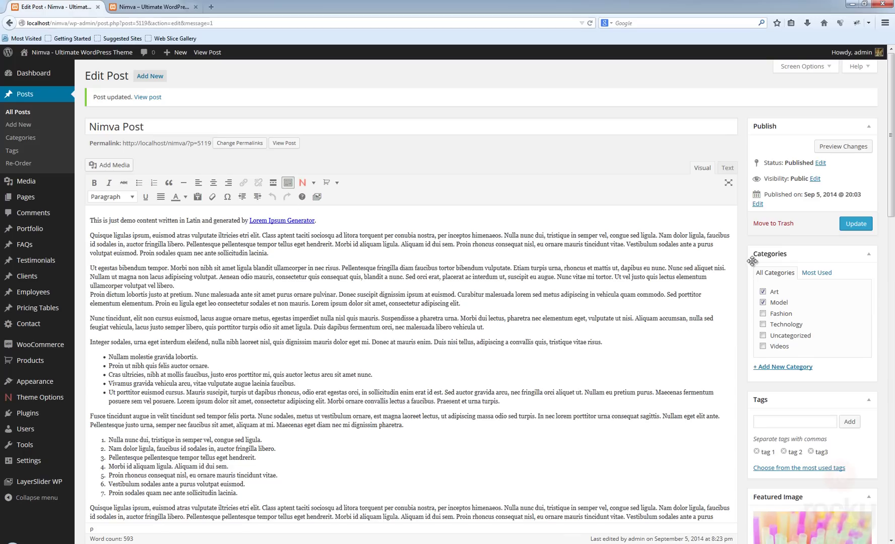
pyautogui.scroll(-20, 746, 272)
pyautogui.scroll(-2, 746, 283)
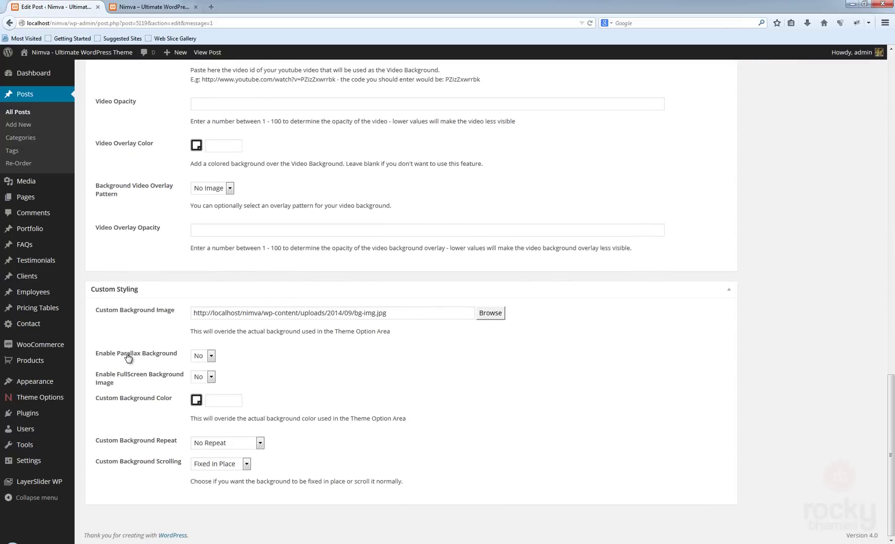
pyautogui.click(210, 355)
pyautogui.click(203, 377)
pyautogui.click(477, 393)
pyautogui.moveTo(890, 428); pyautogui.dragTo(890, 76)
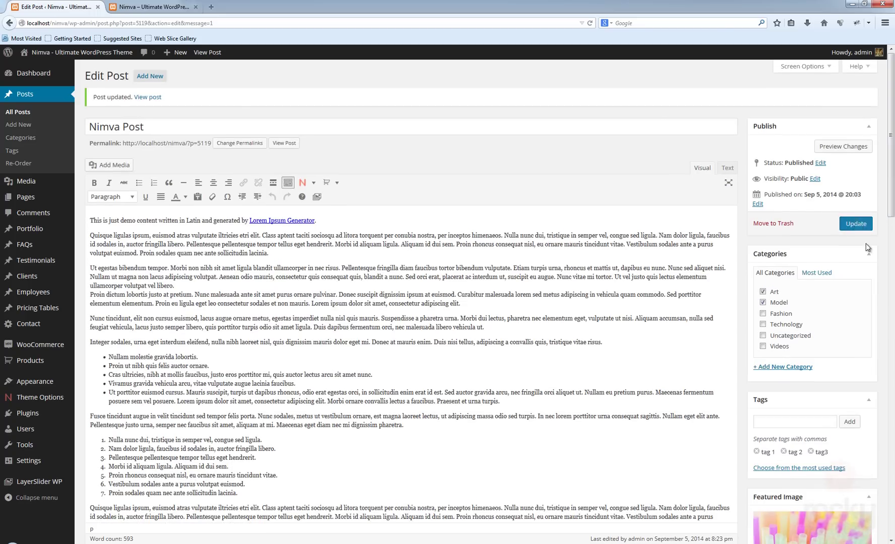
pyautogui.click(855, 223)
# Reload the published post and examine how the parallax background moves behind the content
pyautogui.click(144, 7)
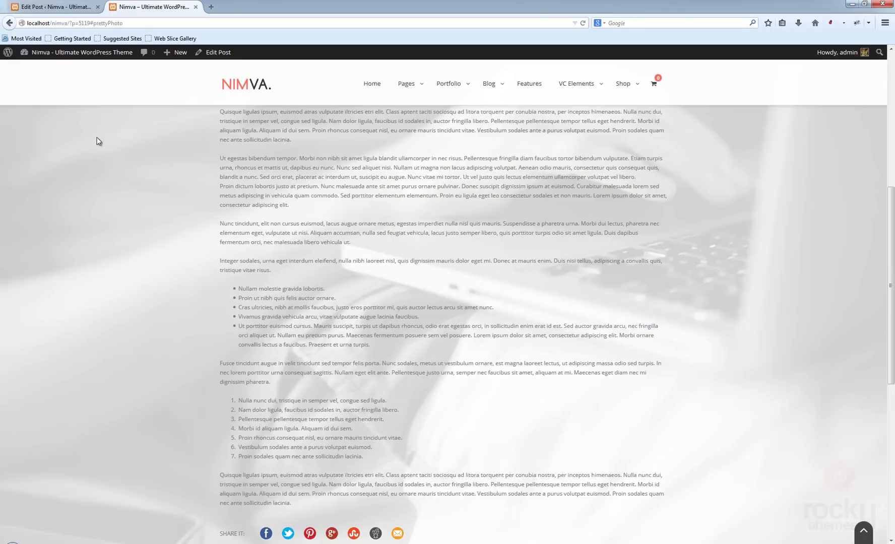
pyautogui.scroll(6, 108, 146)
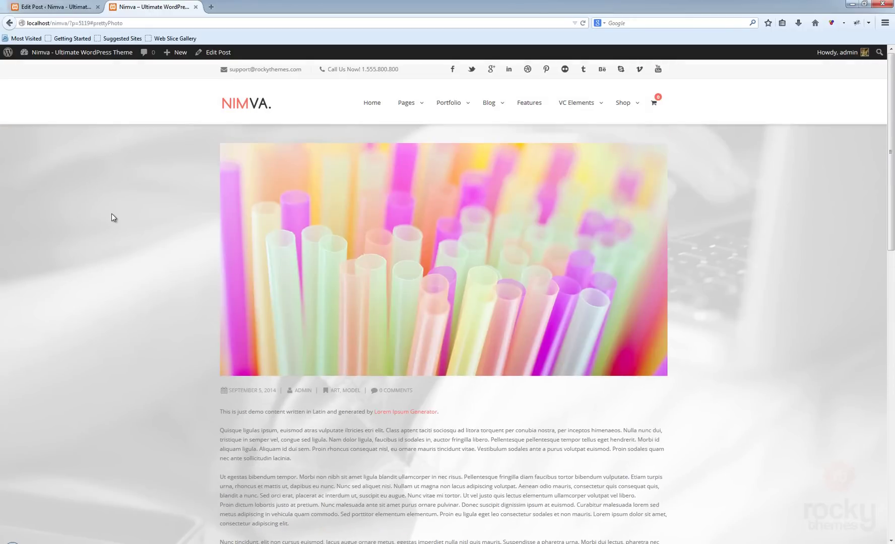
pyautogui.press('F5')
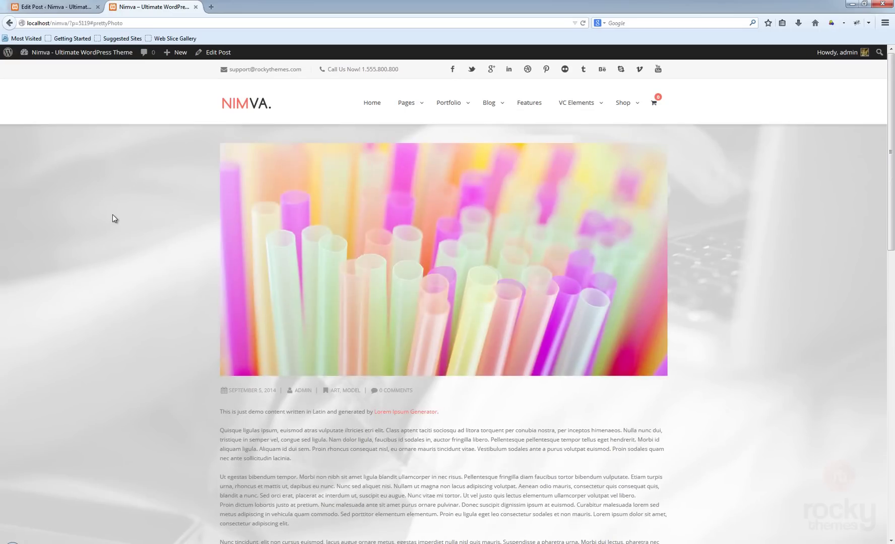
pyautogui.scroll(-1, 112, 218)
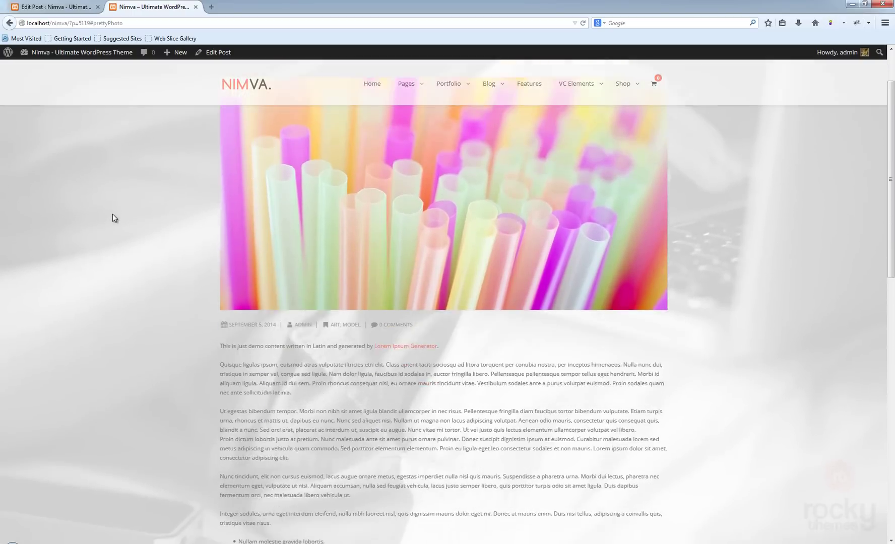
pyautogui.scroll(-8, 112, 218)
pyautogui.scroll(4, 112, 219)
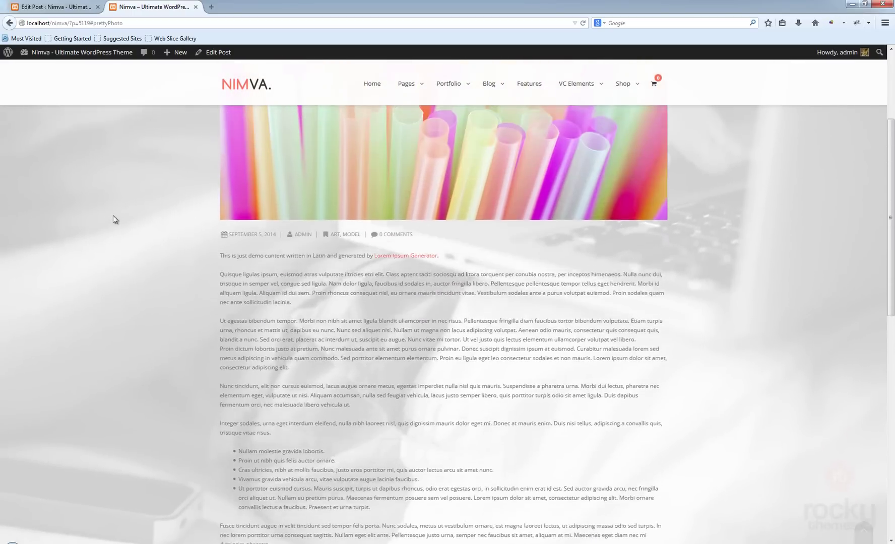
pyautogui.scroll(4, 112, 215)
pyautogui.scroll(-4, 111, 213)
pyautogui.scroll(4, 111, 215)
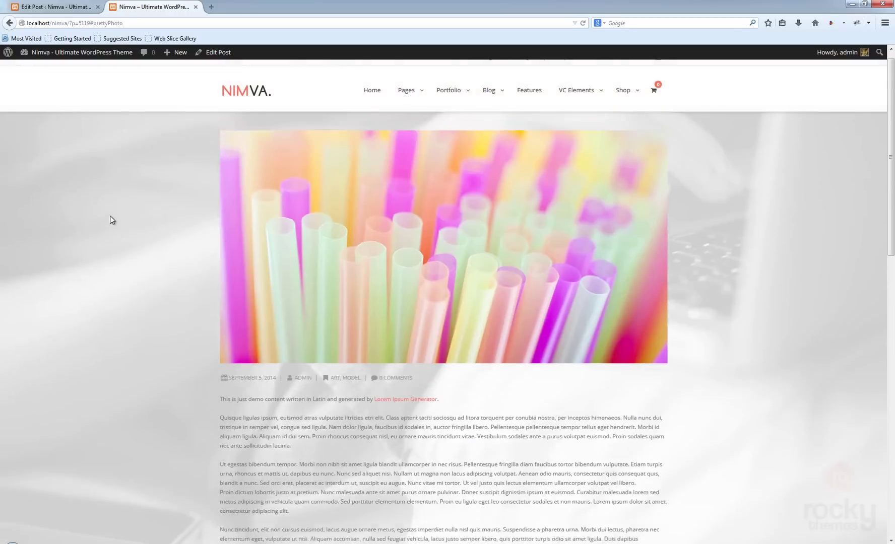
pyautogui.scroll(-4, 111, 219)
pyautogui.scroll(5, 113, 220)
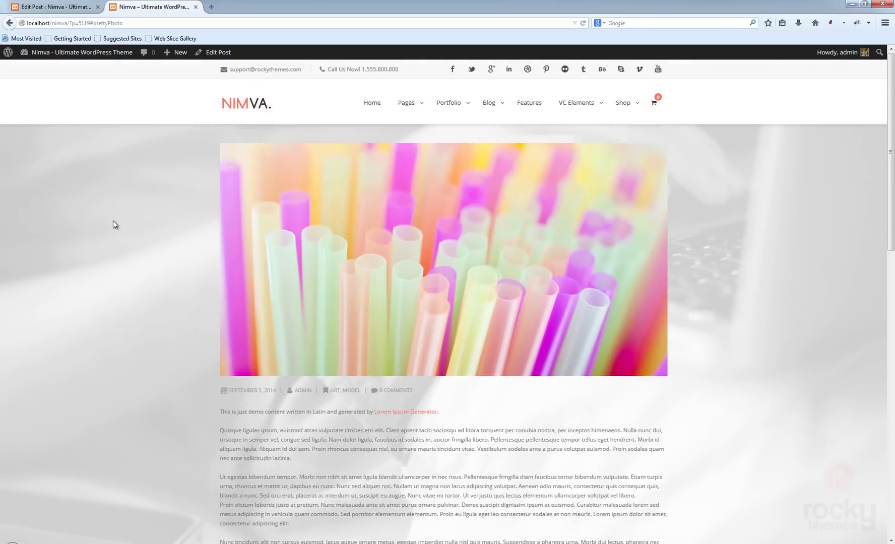
pyautogui.scroll(-5, 113, 220)
pyautogui.scroll(3, 115, 219)
pyautogui.scroll(-5, 117, 222)
pyautogui.scroll(7, 119, 224)
# In the post editor's Custom Styling options, set Enable Parallax Background to No and Enable FullScreen Background Image to Yes
pyautogui.click(61, 7)
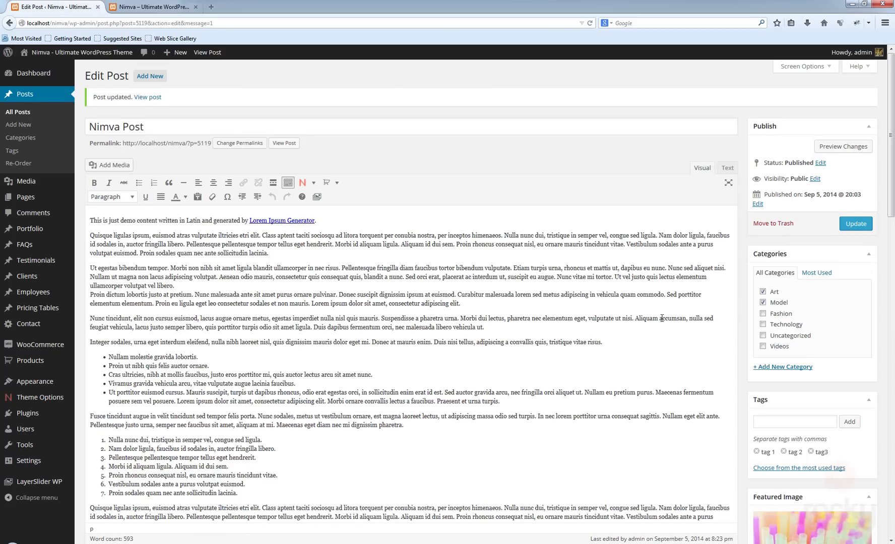
pyautogui.scroll(-20, 662, 318)
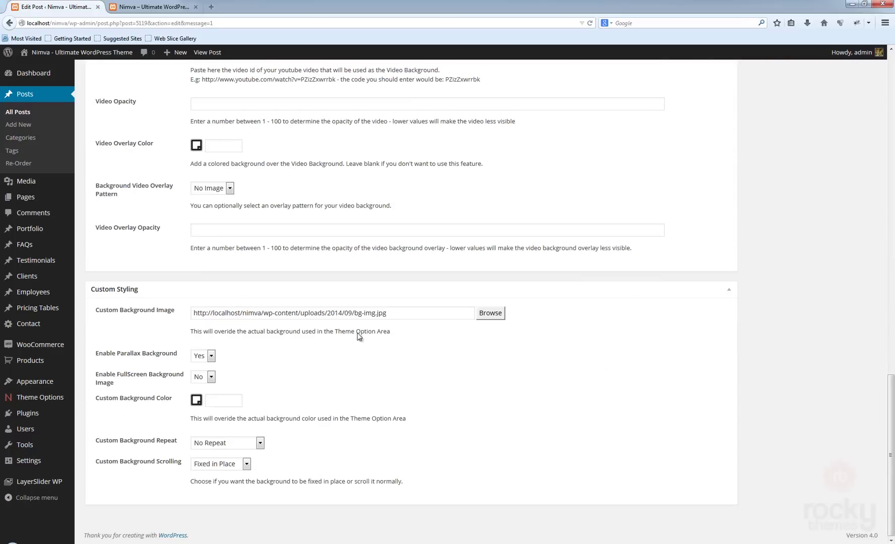
pyautogui.click(208, 357)
pyautogui.click(201, 375)
pyautogui.click(202, 379)
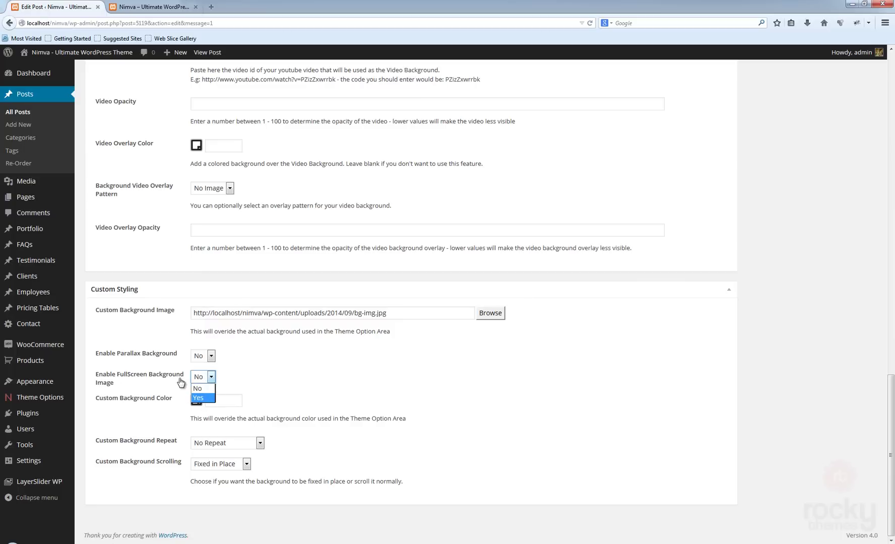
pyautogui.click(198, 398)
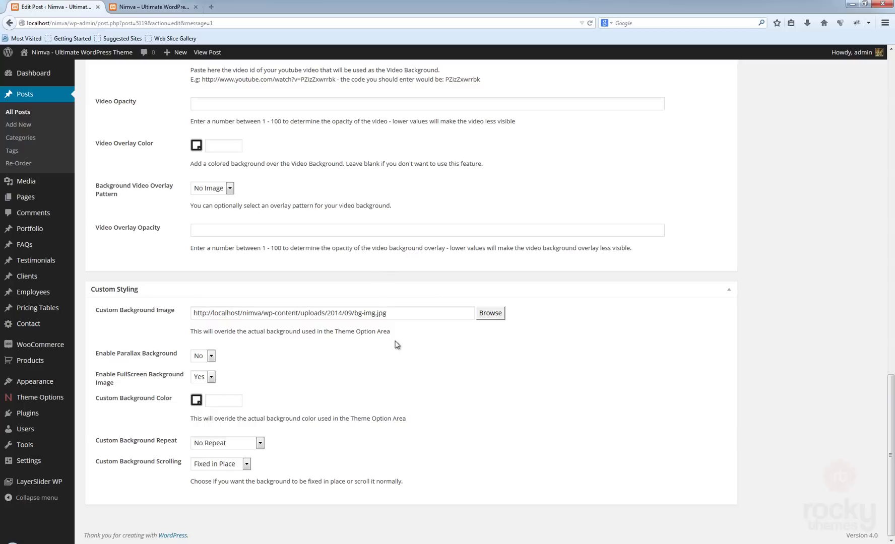
# Replace the Custom Background Image with the light blue Custom Background Color #d9fbff and update the post
pyautogui.moveTo(404, 315); pyautogui.dragTo(231, 305)
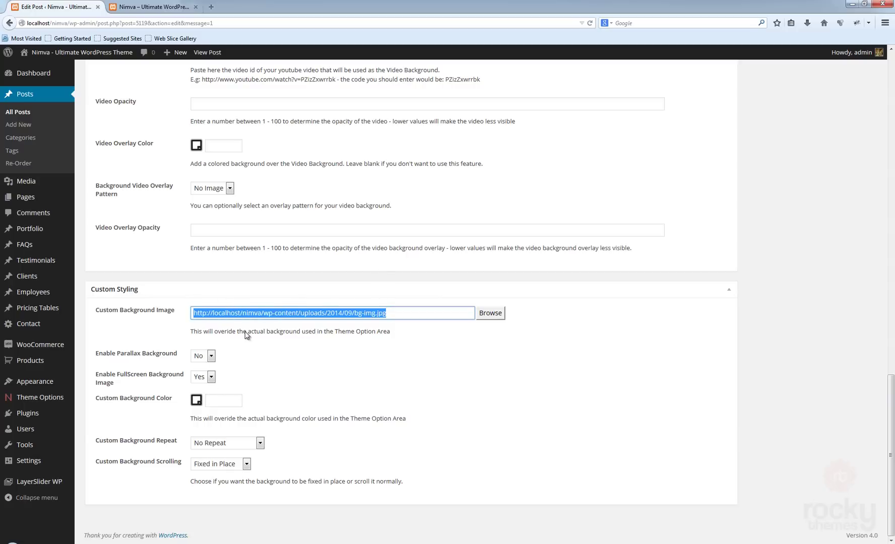
pyautogui.press('BackSpace')
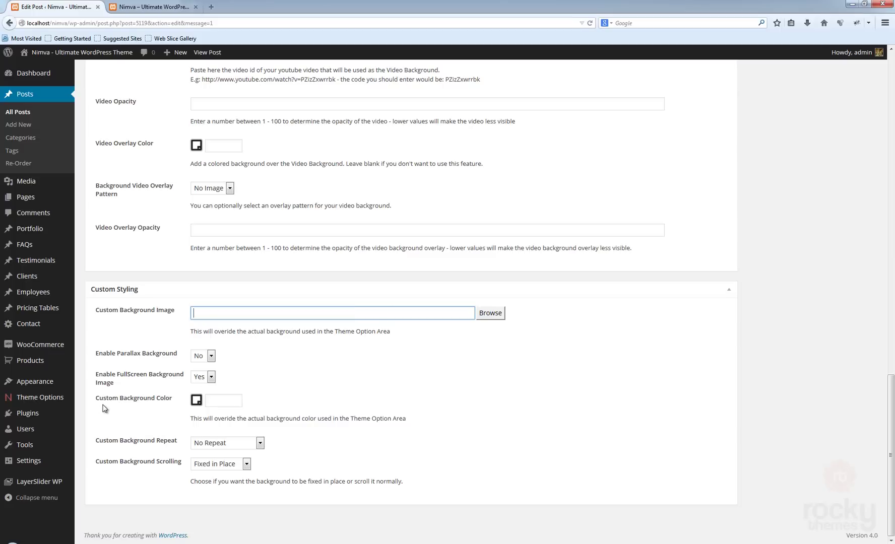
pyautogui.click(199, 405)
pyautogui.moveTo(228, 445); pyautogui.dragTo(210, 430)
pyautogui.moveTo(278, 465)
pyautogui.mouseDown()
pyautogui.moveTo(282, 477)
pyautogui.moveTo(284, 448)
pyautogui.mouseUp()
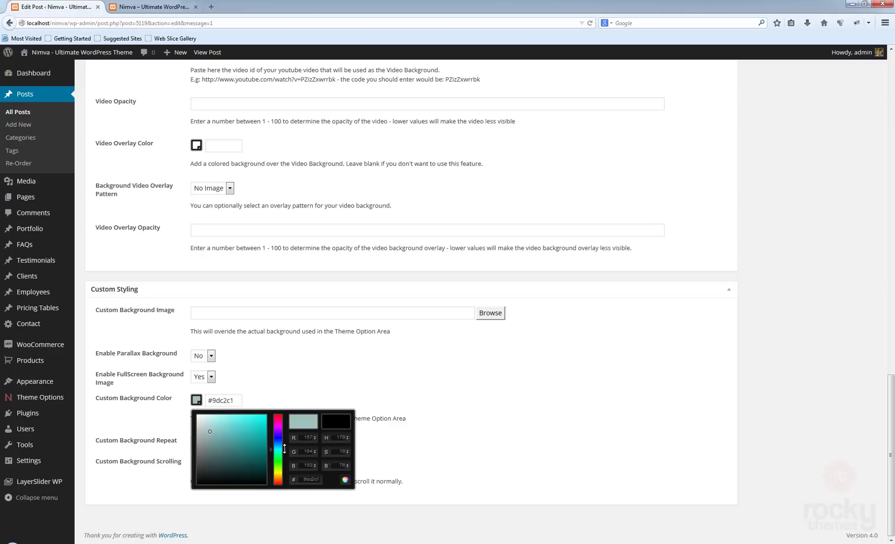
pyautogui.moveTo(211, 432); pyautogui.dragTo(208, 414)
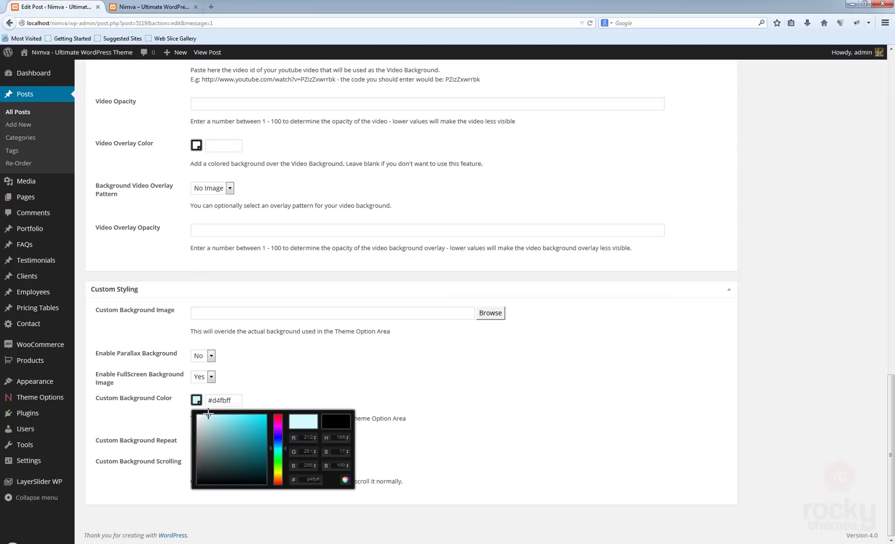
pyautogui.click(456, 389)
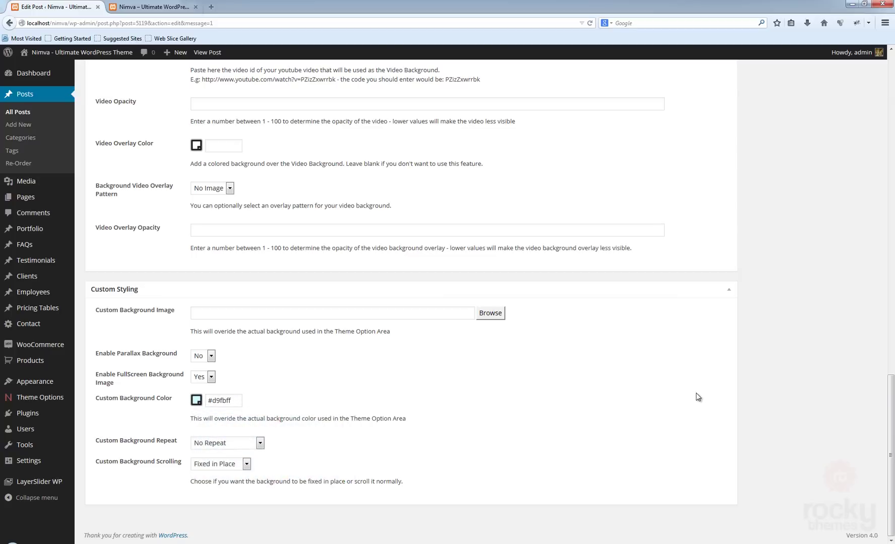
pyautogui.scroll(15, 698, 397)
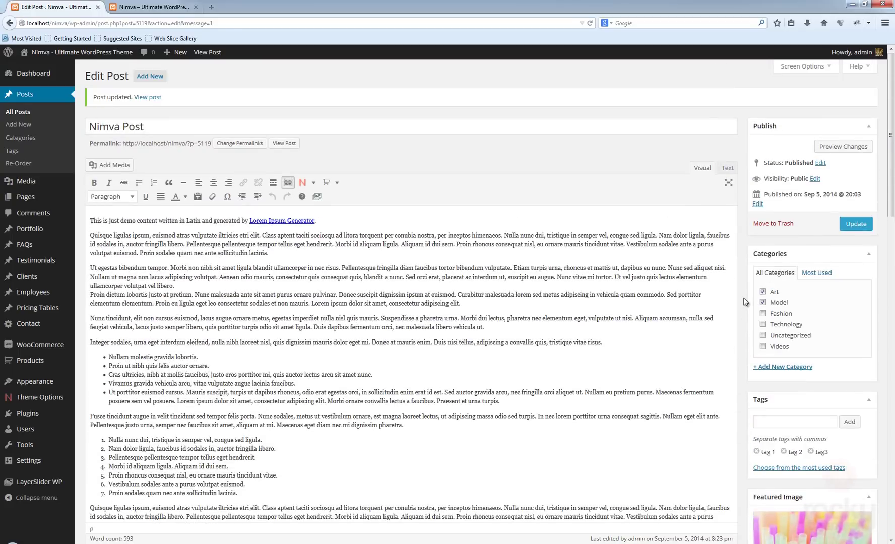
pyautogui.click(851, 224)
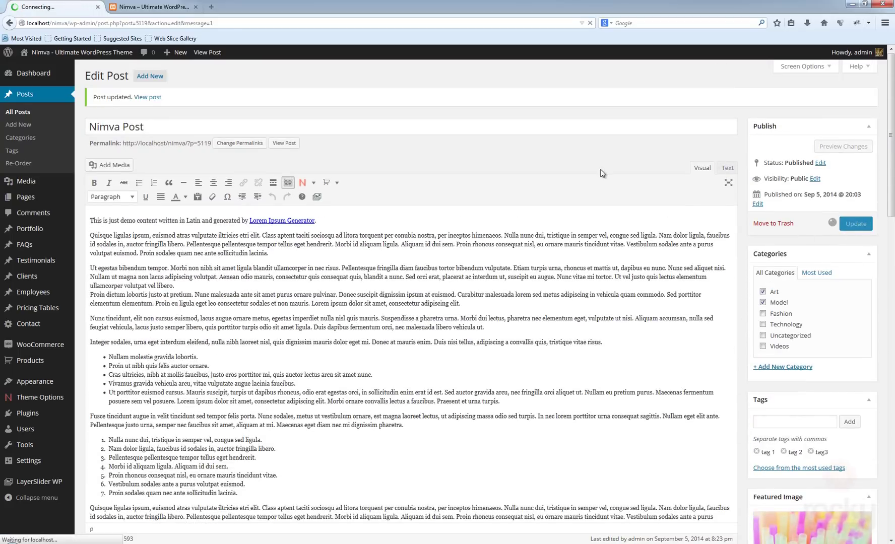
# Reload the published post and examine the custom background color down to the comment form and footer
pyautogui.click(153, 8)
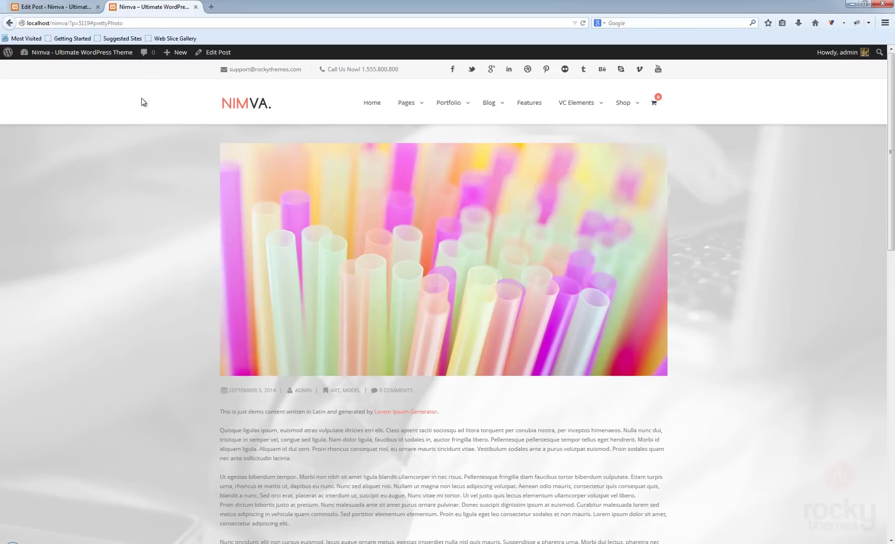
pyautogui.press('F5')
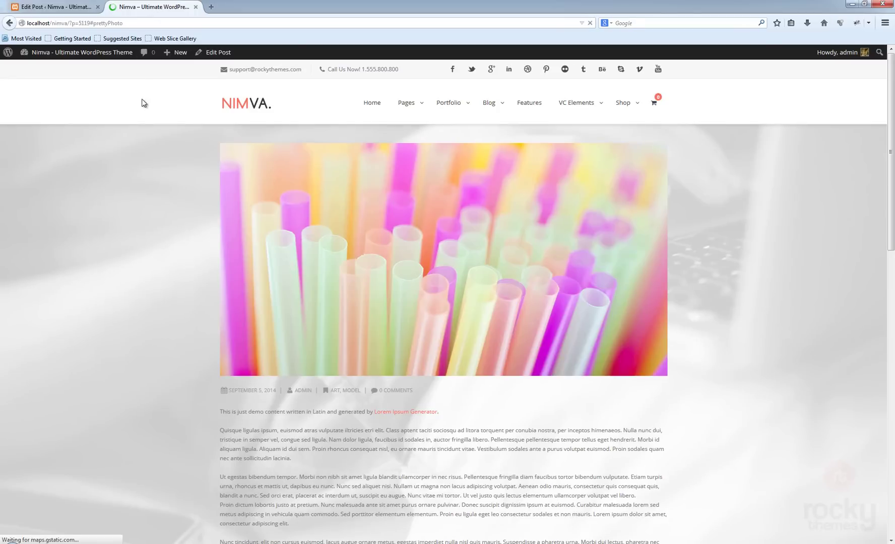
pyautogui.scroll(-10, 137, 160)
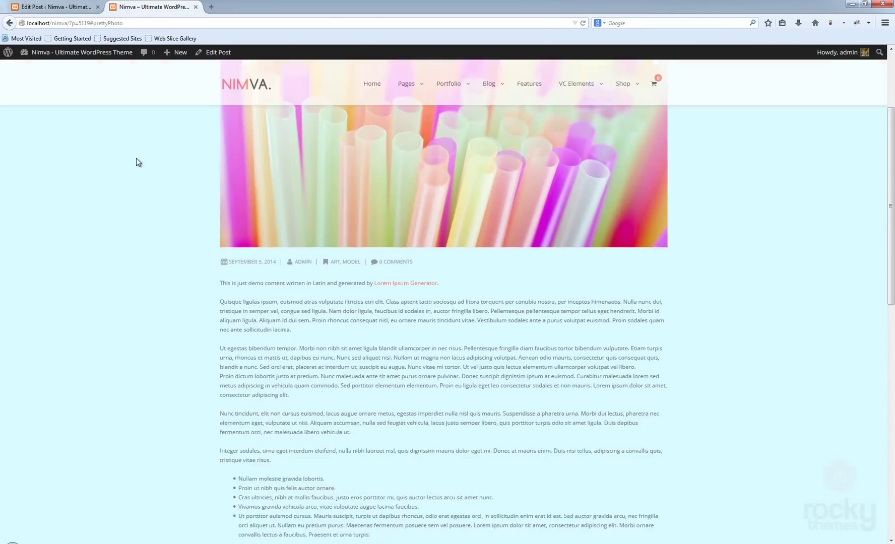
pyautogui.scroll(-3, 137, 161)
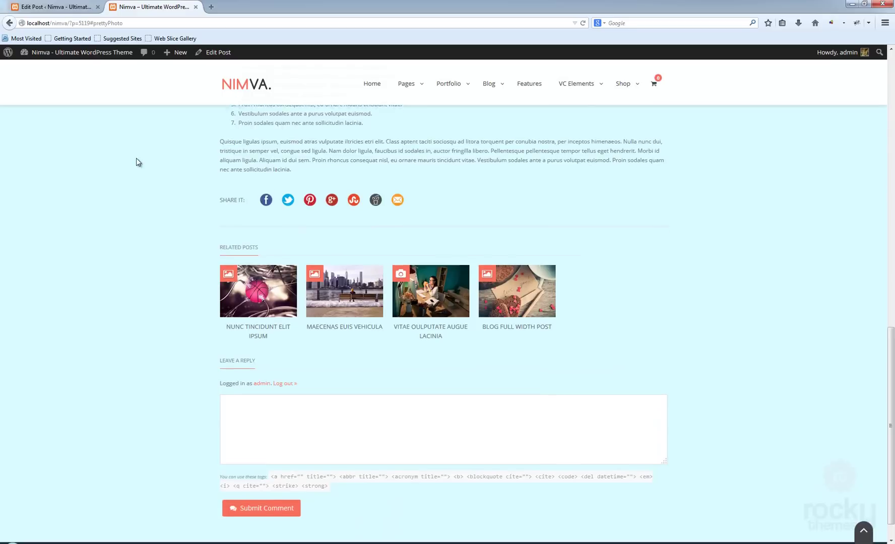
pyautogui.scroll(10, 136, 161)
pyautogui.scroll(5, 137, 162)
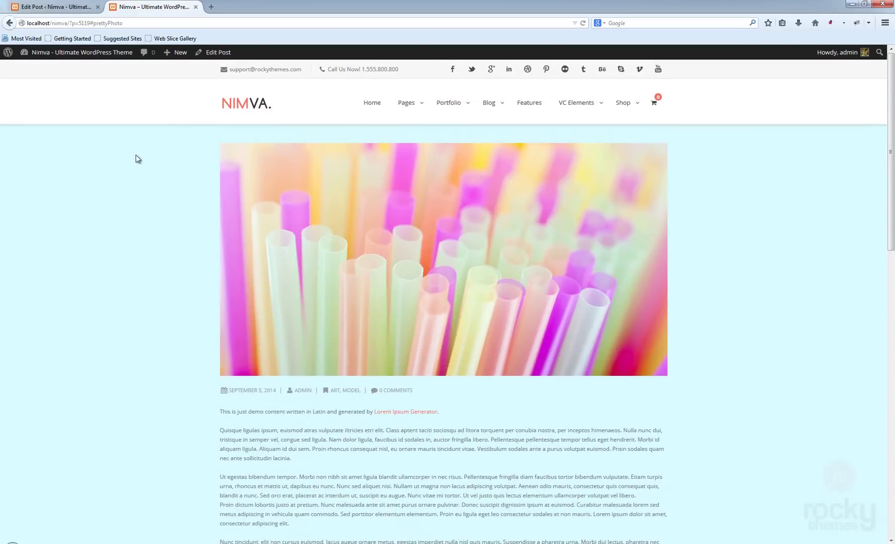
pyautogui.scroll(-12, 137, 154)
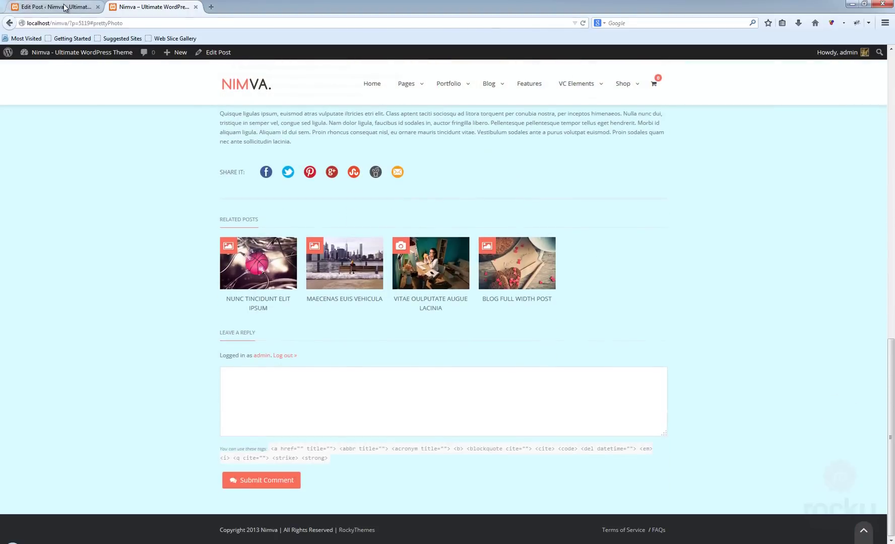
# In the post editor, clear the Custom Background Color value and update the post
pyautogui.click(55, 7)
pyautogui.scroll(-20, 641, 305)
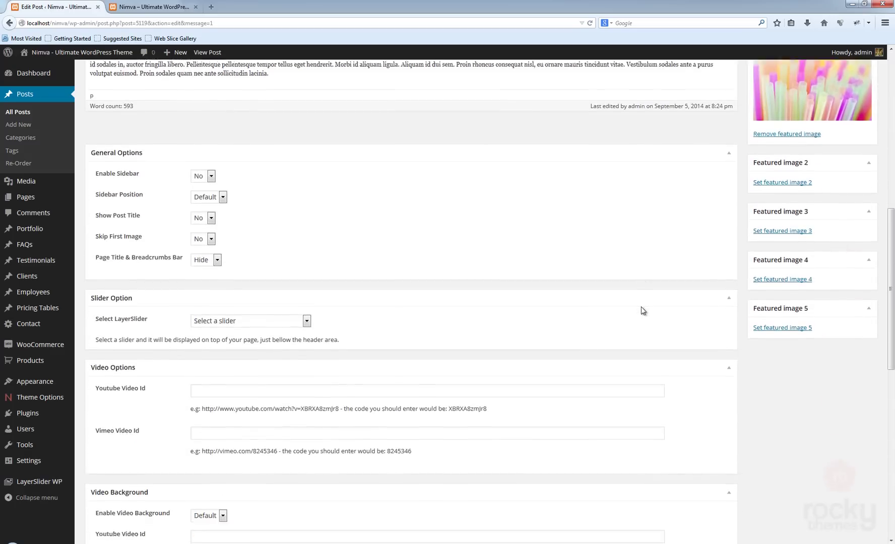
pyautogui.scroll(-2, 641, 304)
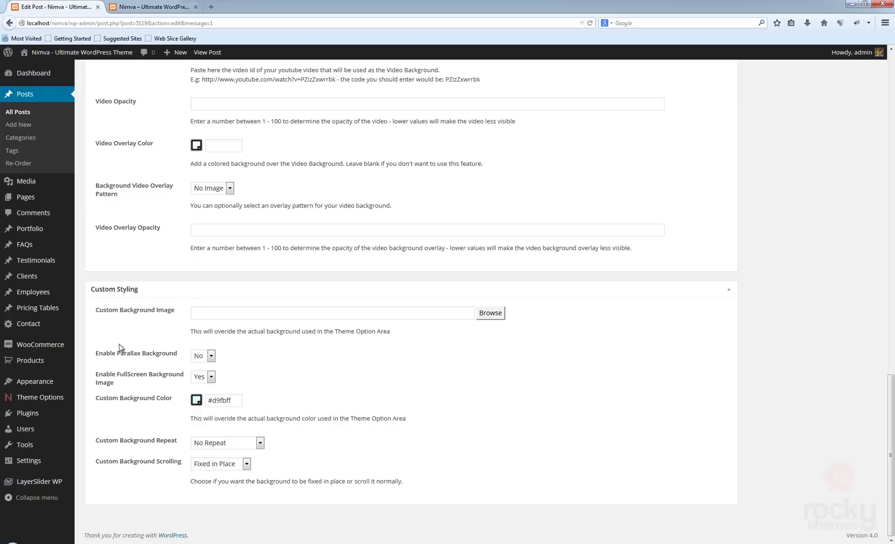
pyautogui.tripleClick(238, 402)
pyautogui.press('BackSpace')
pyautogui.click(557, 415)
pyautogui.moveTo(891, 409); pyautogui.dragTo(891, 84)
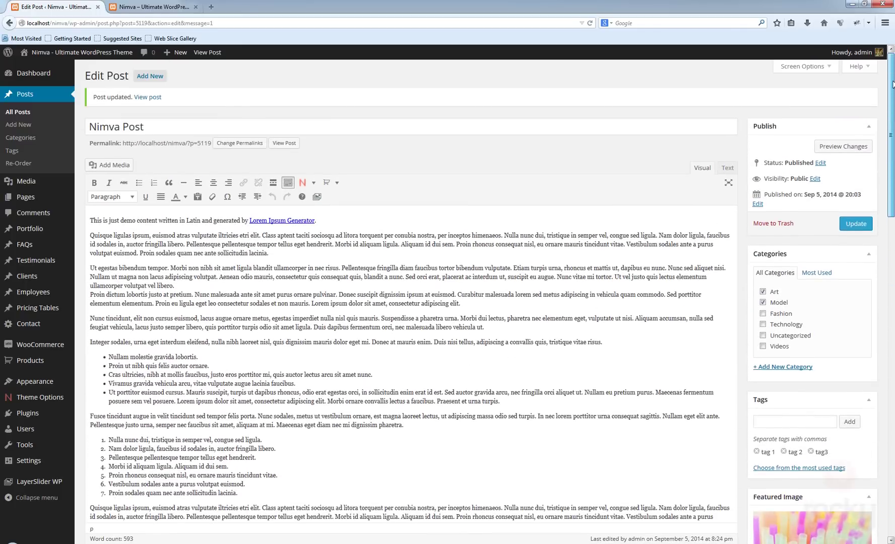
pyautogui.click(855, 223)
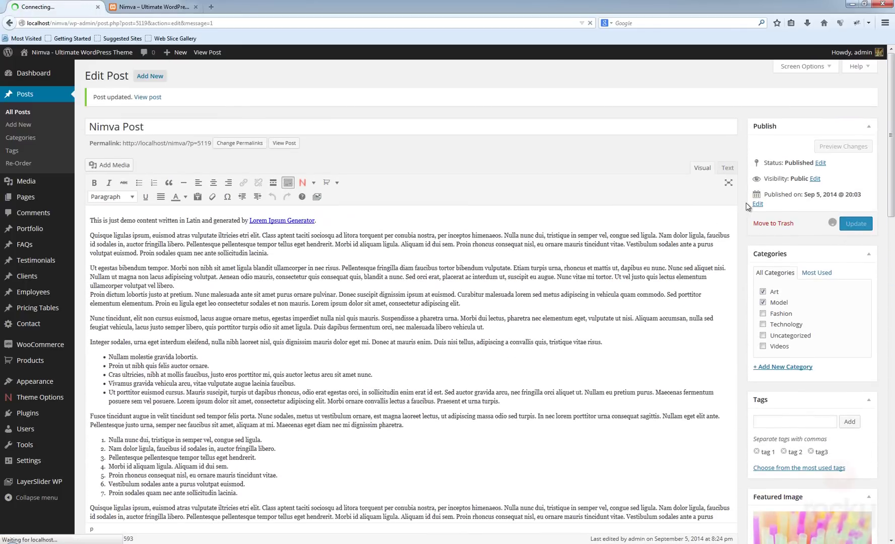
# Return to the published post and examine its overall layout and background from the header to the footer
pyautogui.click(157, 13)
pyautogui.scroll(4, 730, 227)
pyautogui.scroll(10, 732, 229)
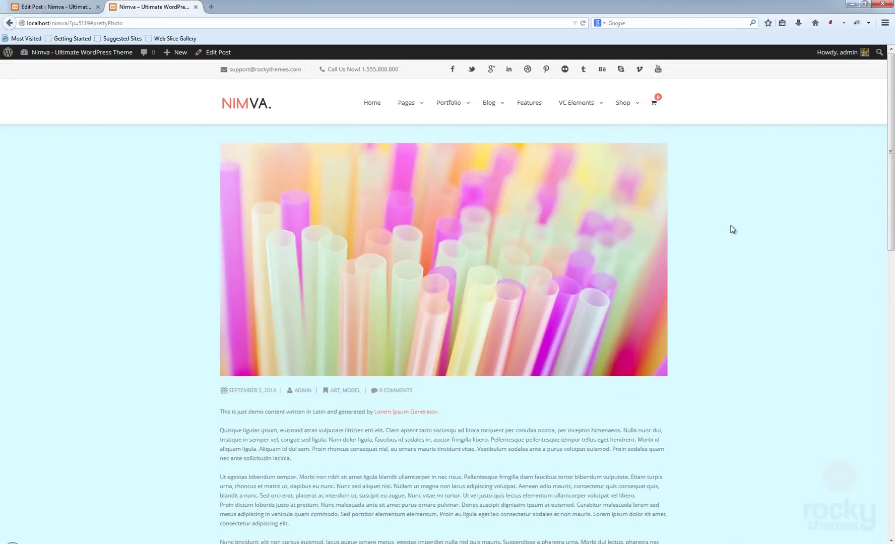
pyautogui.scroll(-15, 732, 229)
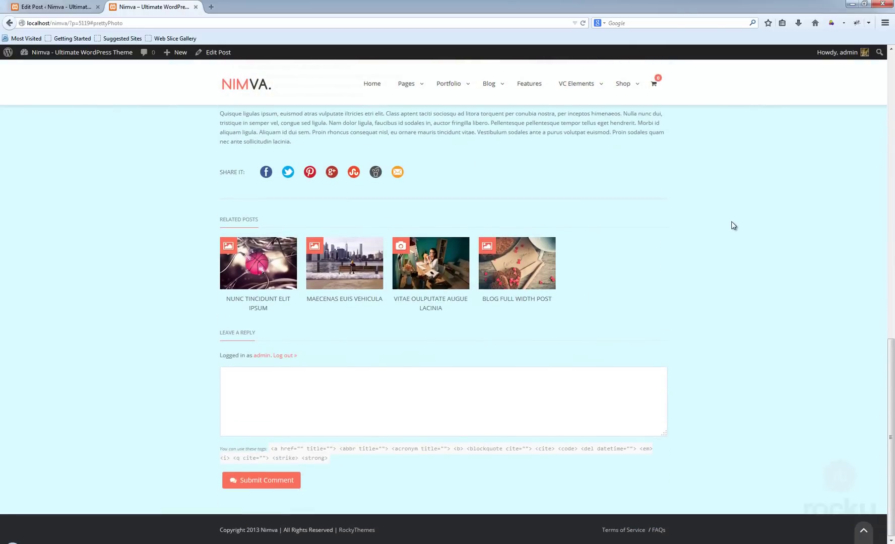
pyautogui.scroll(4, 733, 225)
pyautogui.scroll(-4, 733, 225)
pyautogui.scroll(10, 732, 224)
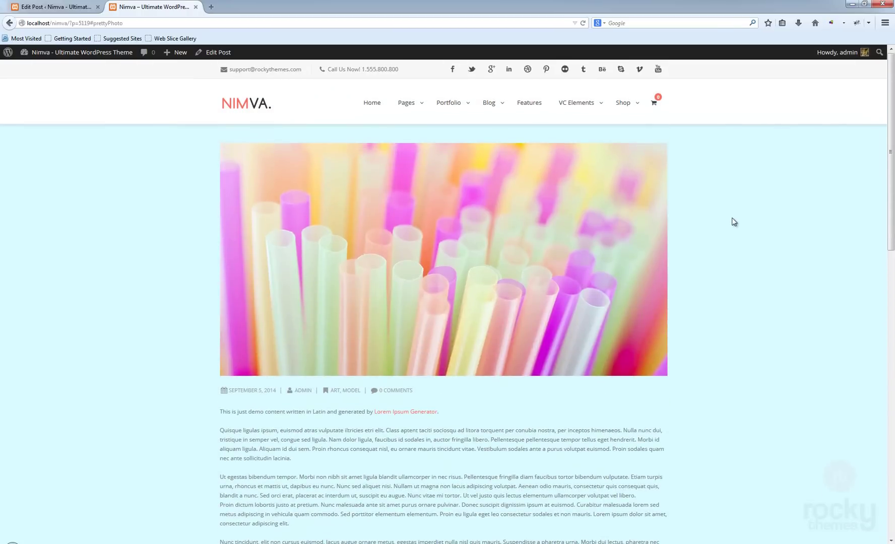
pyautogui.scroll(-3, 652, 359)
pyautogui.scroll(3, 688, 333)
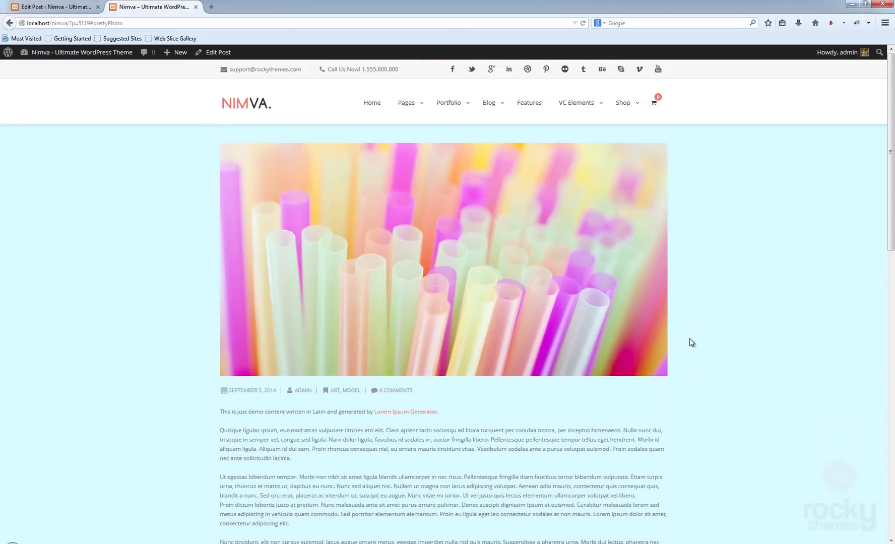